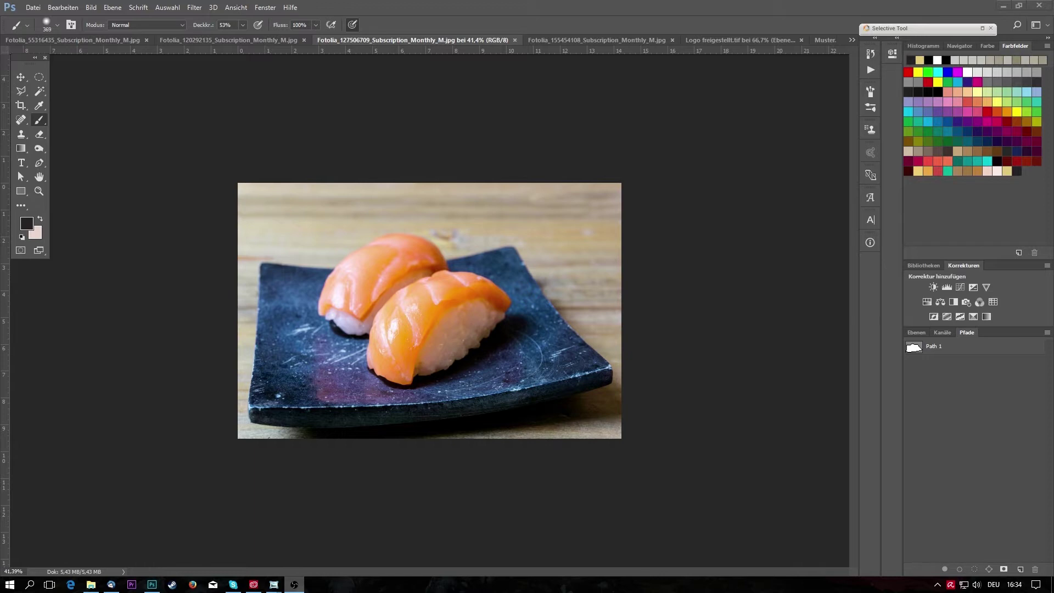
Browse the sushi photos and the logo's layers, then show the whole Muster.jpg pattern.
left_click(108, 40)
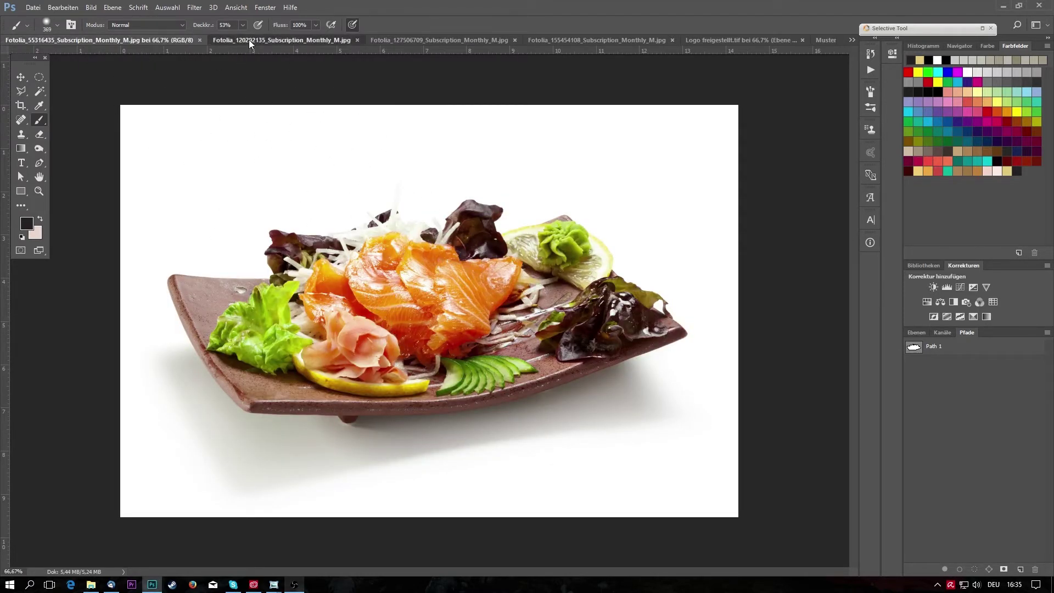
left_click(248, 40)
left_click(476, 38)
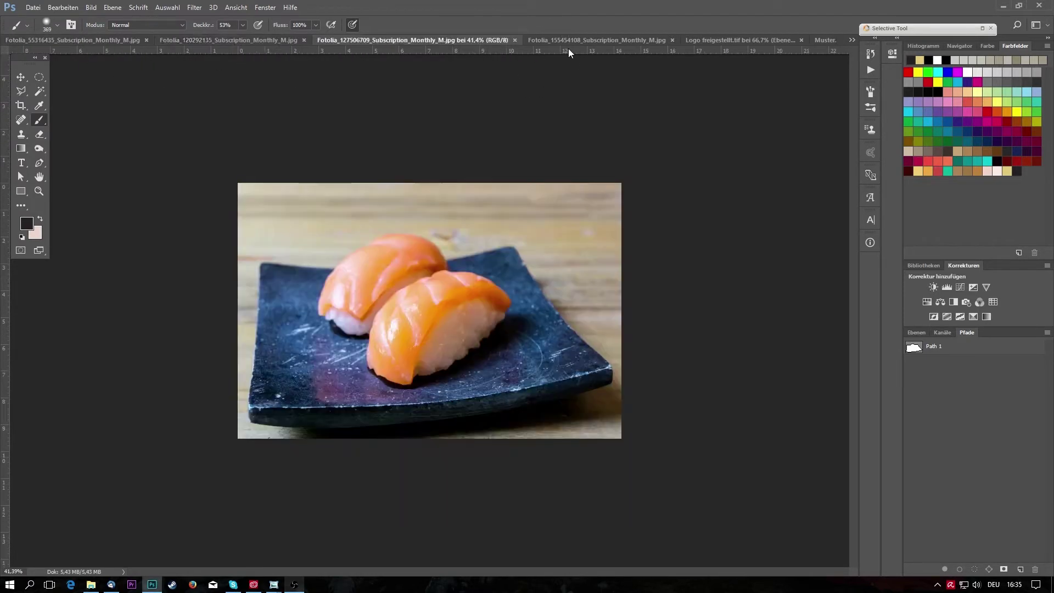
left_click(621, 38)
left_click(752, 38)
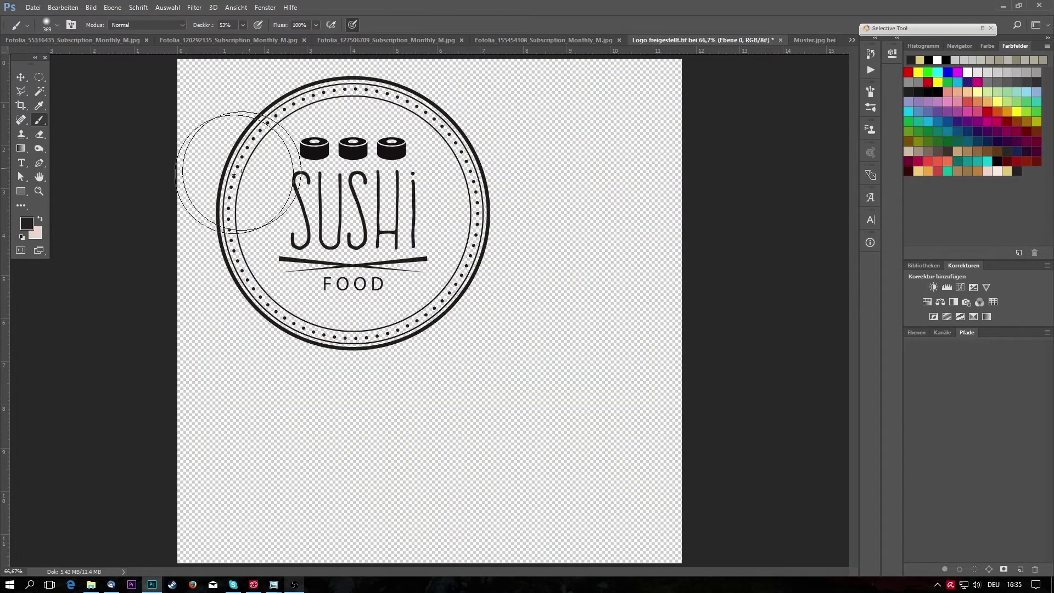
left_click(921, 333)
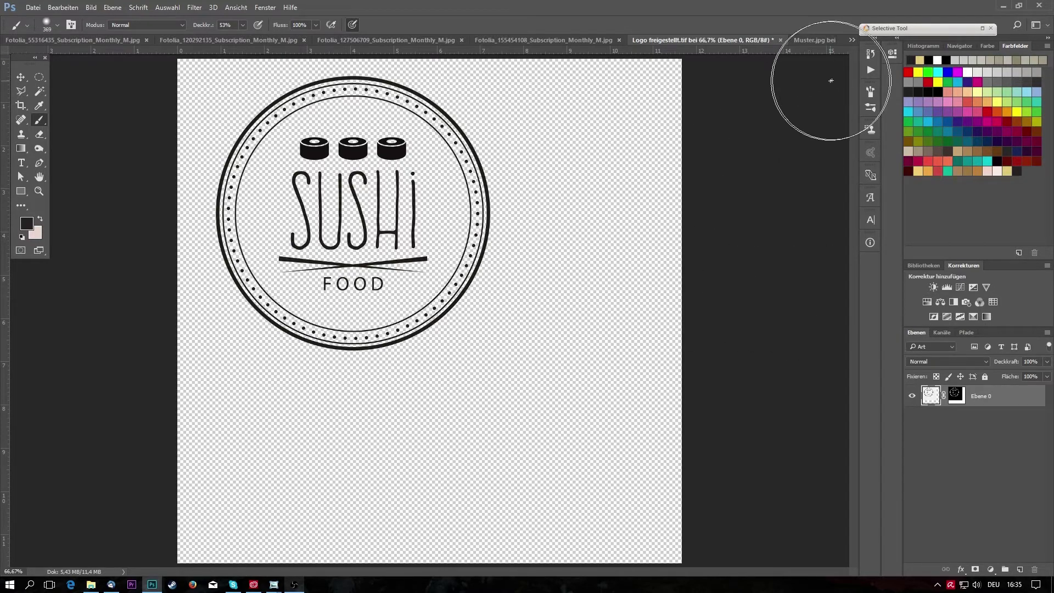
left_click(818, 39)
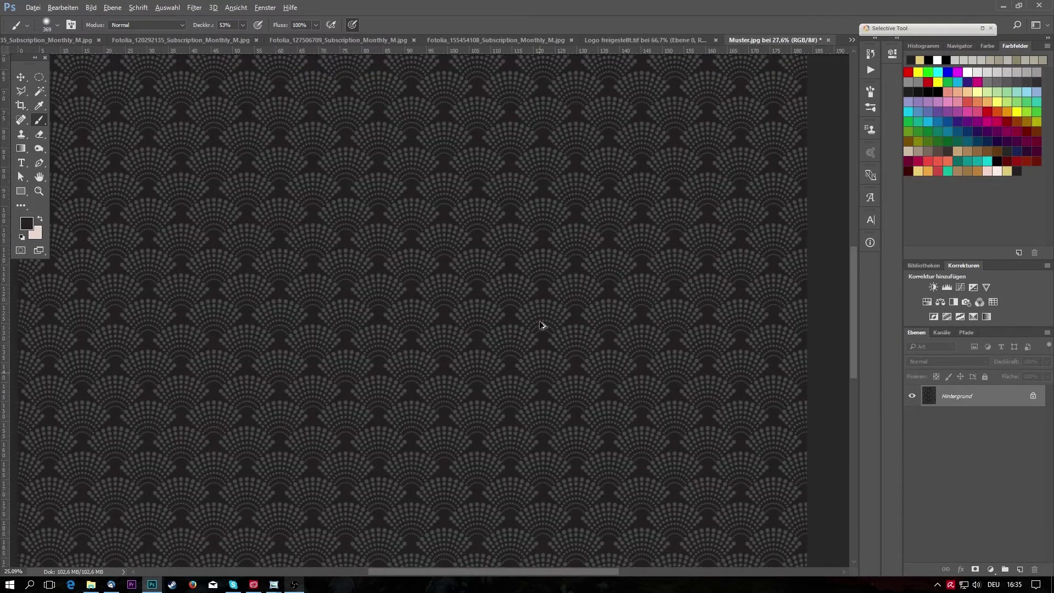
scroll(543, 325, "down", 5)
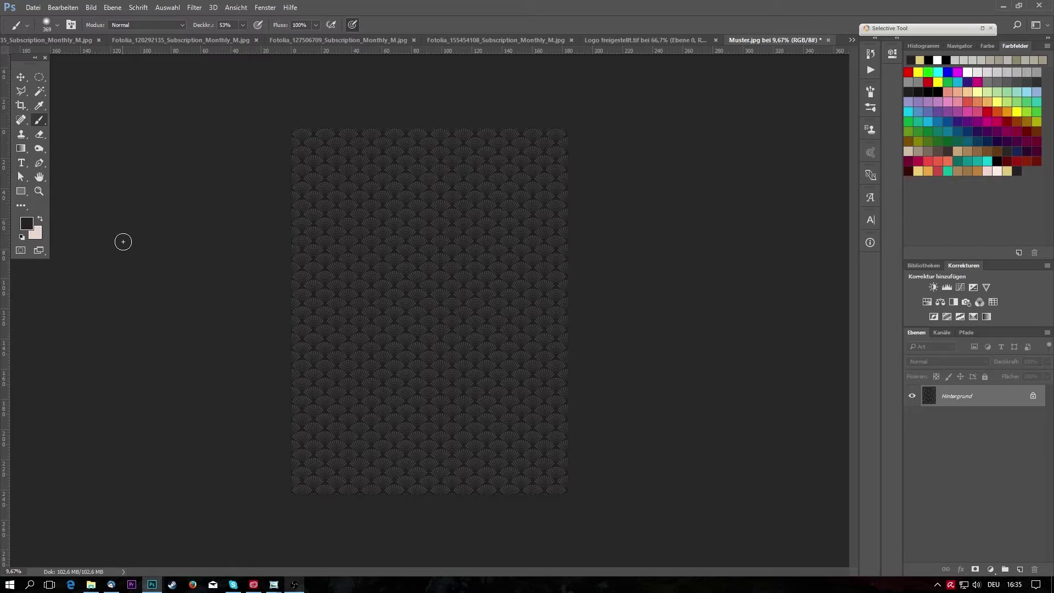
Create a new blank A4 document.
left_click(34, 7)
left_click(37, 21)
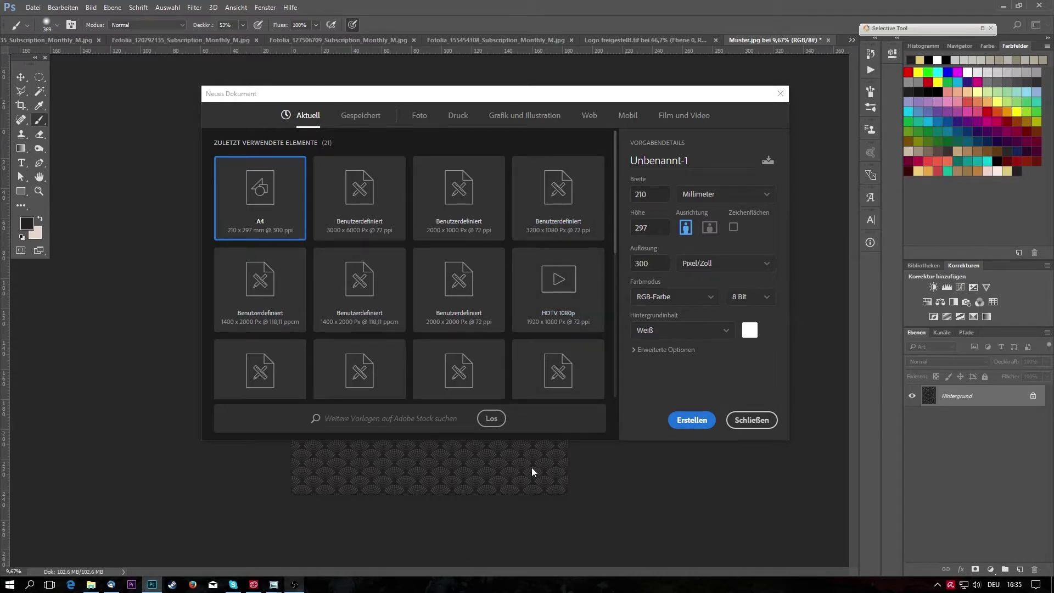
left_click(698, 426)
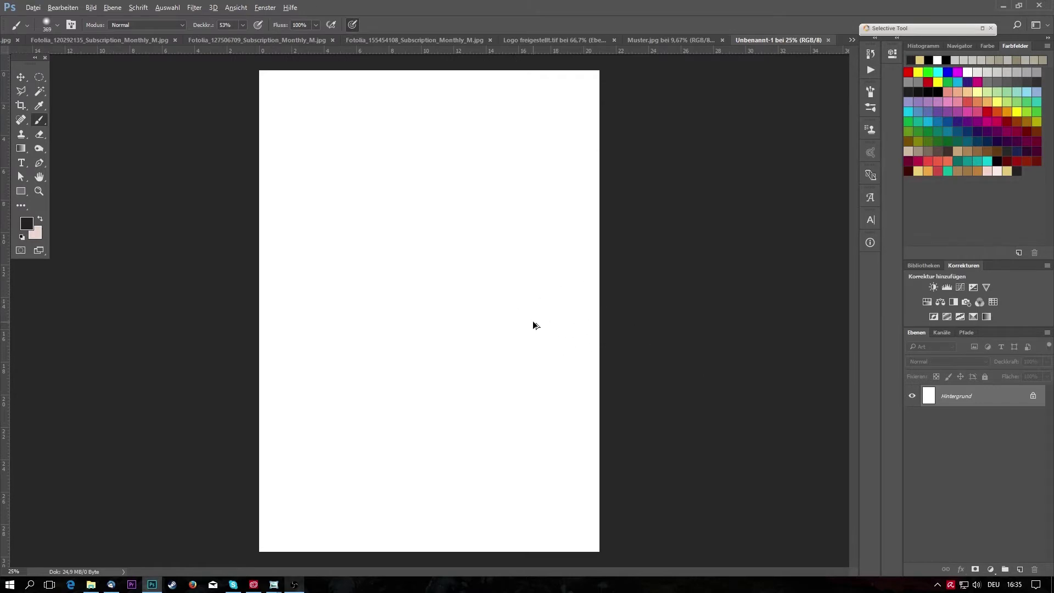
scroll(531, 324, "down", 1, "alt")
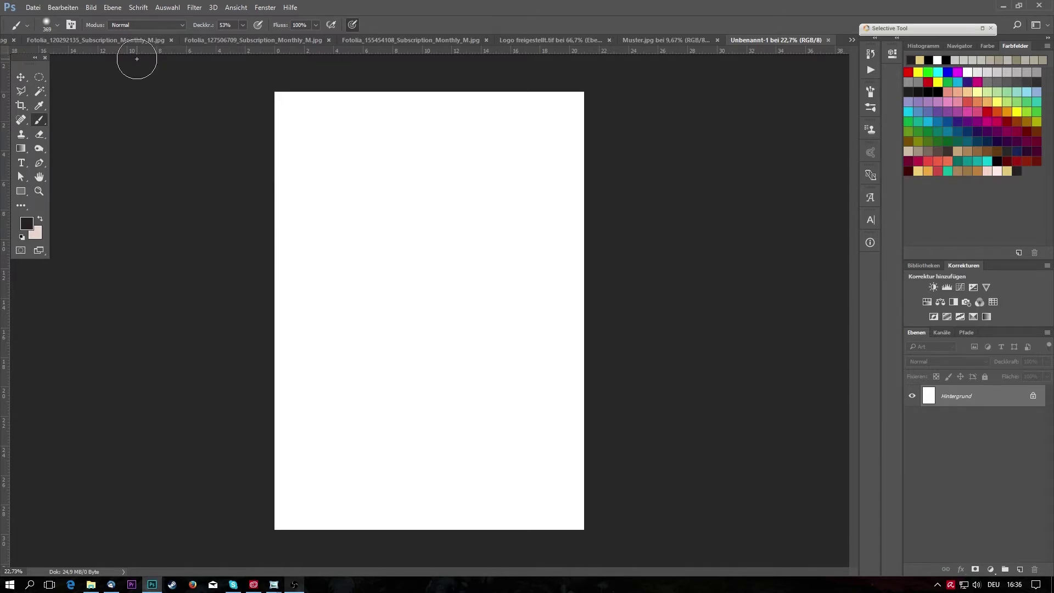
Save the new document as Cover.psd.
left_click(33, 7)
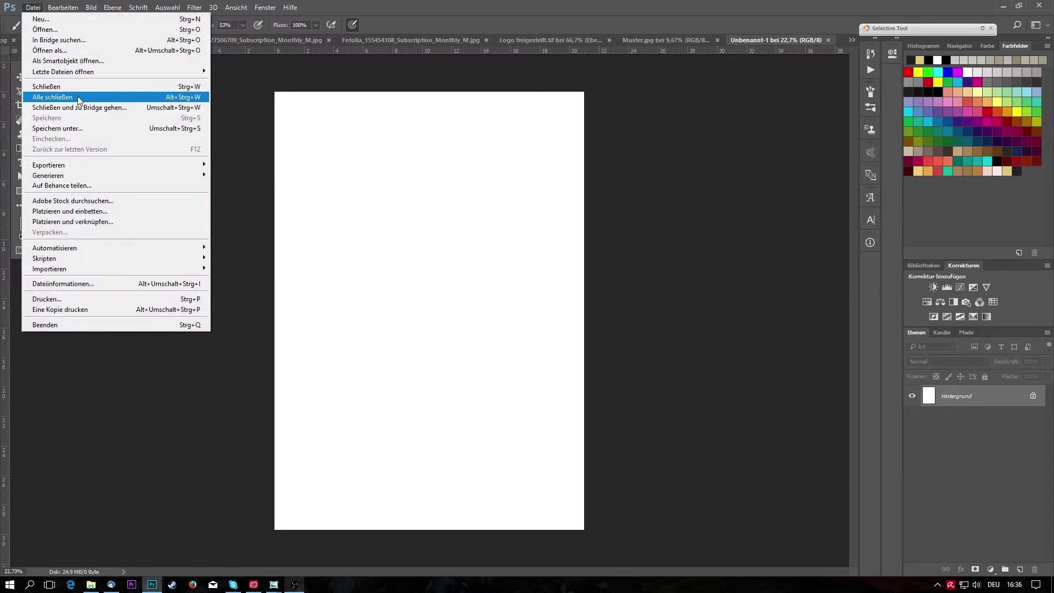
left_click(81, 130)
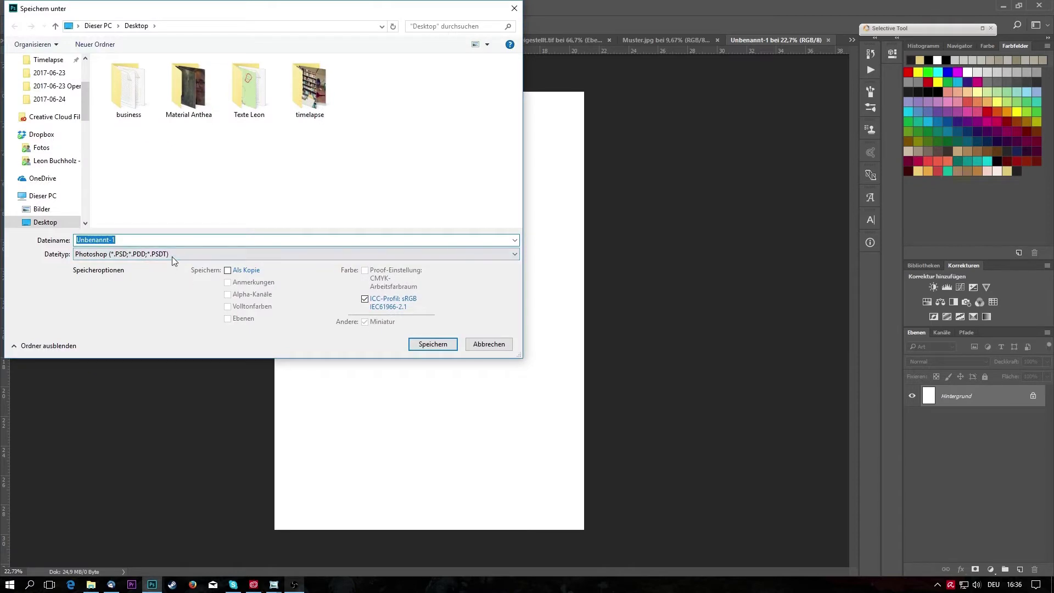
type("Cover")
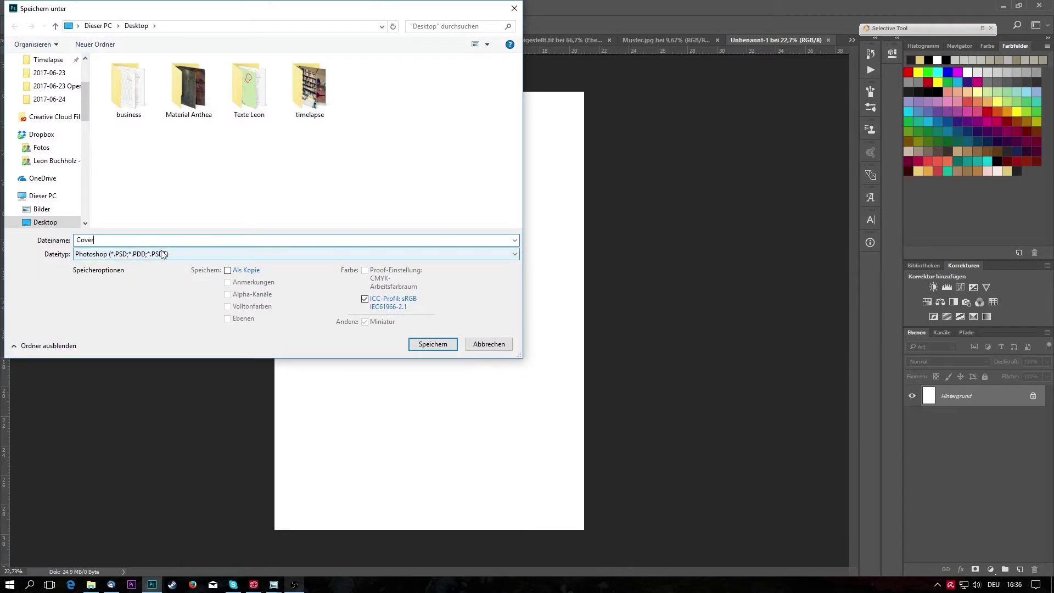
left_click(433, 343)
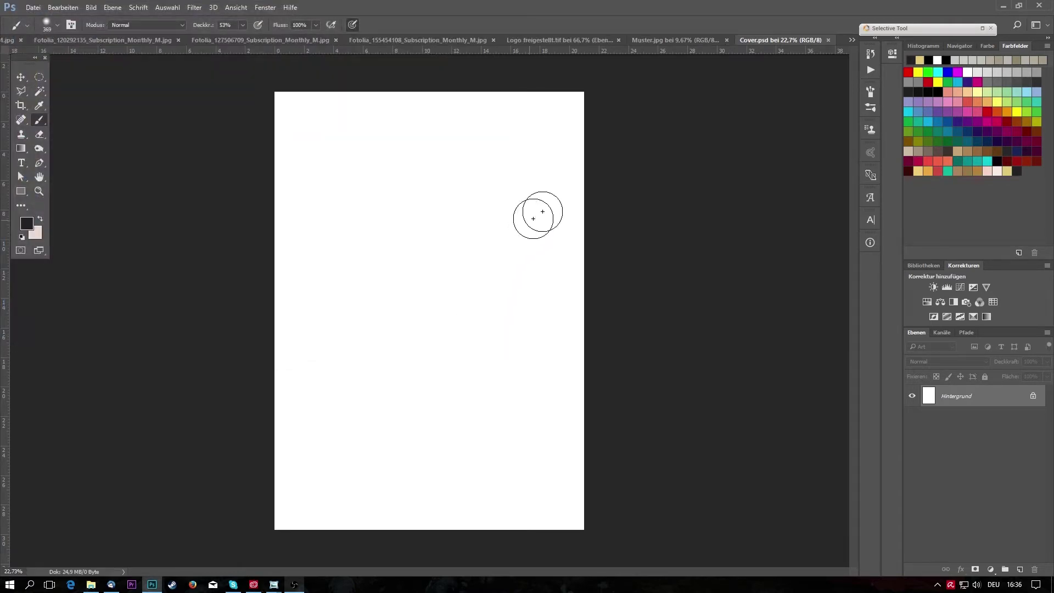
Copy the whole Muster.jpg pattern and paste it into Cover.psd as a new layer.
left_click(702, 38)
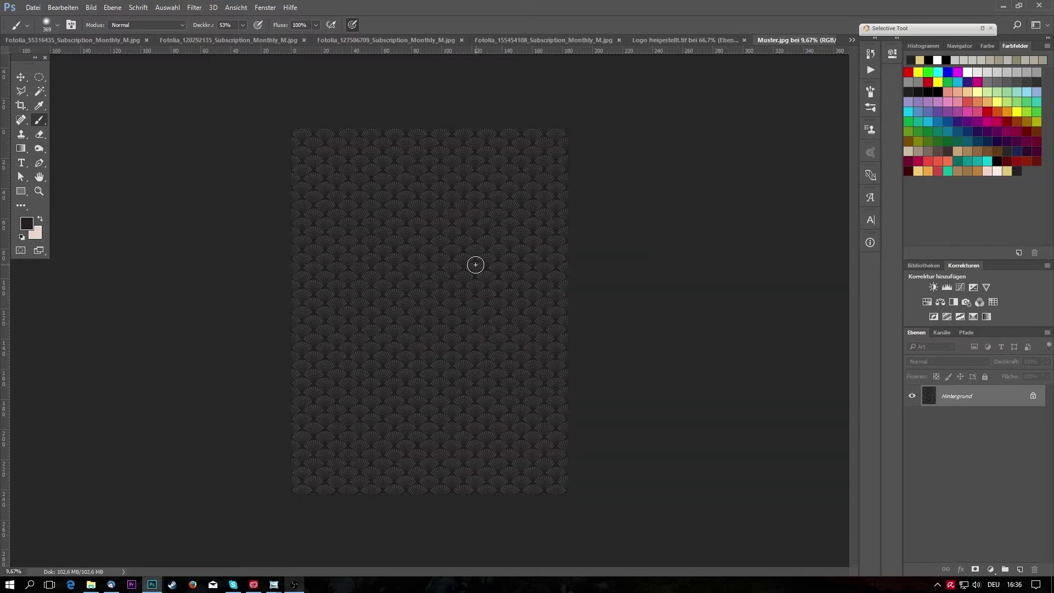
key("m")
left_click_drag(241, 61, 664, 579)
right_click(39, 77)
left_click(78, 77)
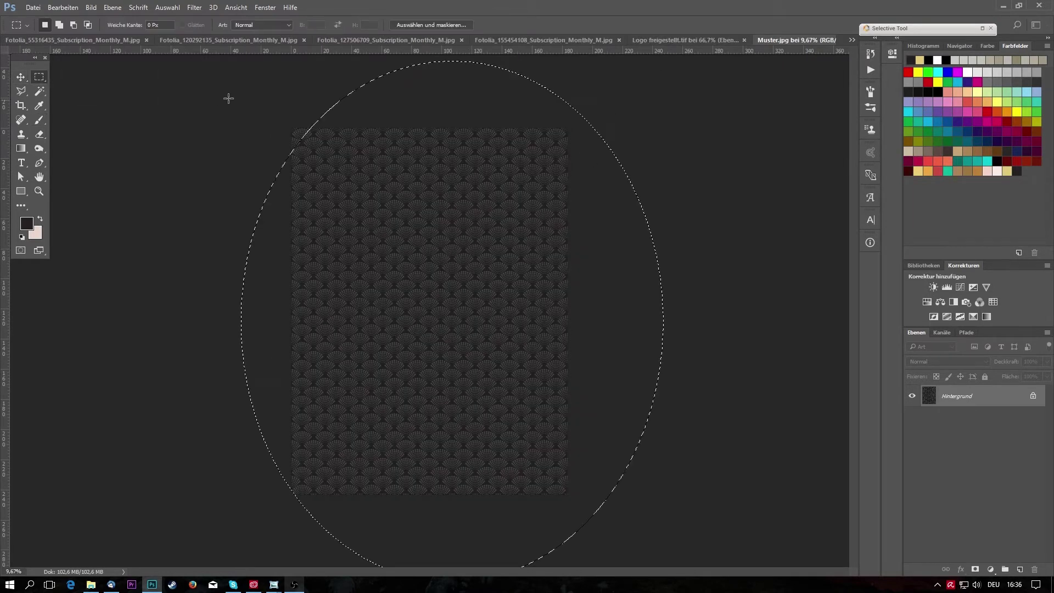
mouse_move(291, 128)
left_mouse_down()
mouse_move(514, 446)
mouse_move(659, 560)
left_mouse_up()
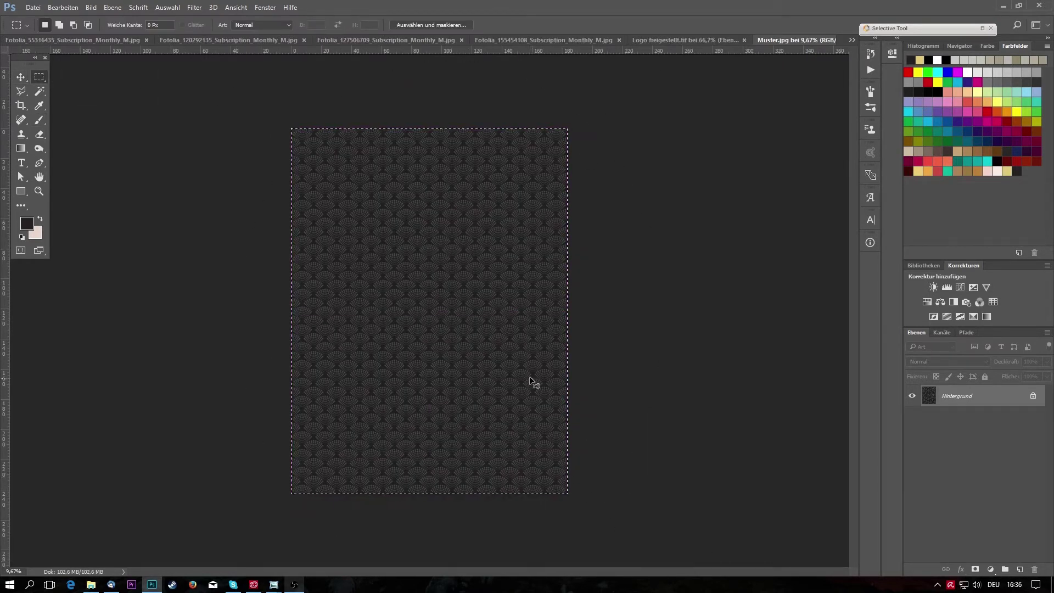
left_click(852, 39)
left_click(879, 115)
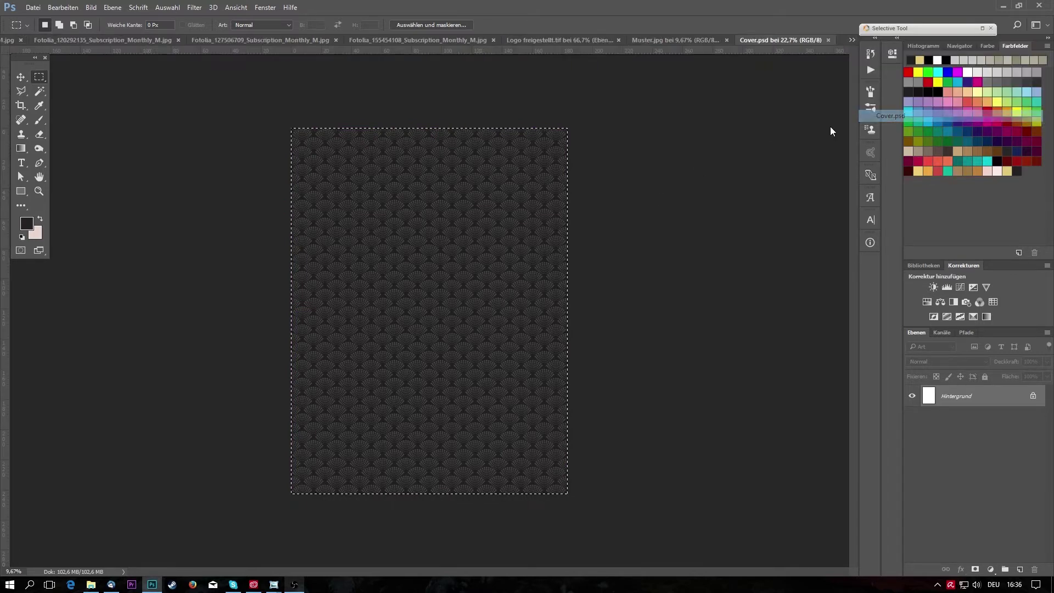
key("ctrl+v")
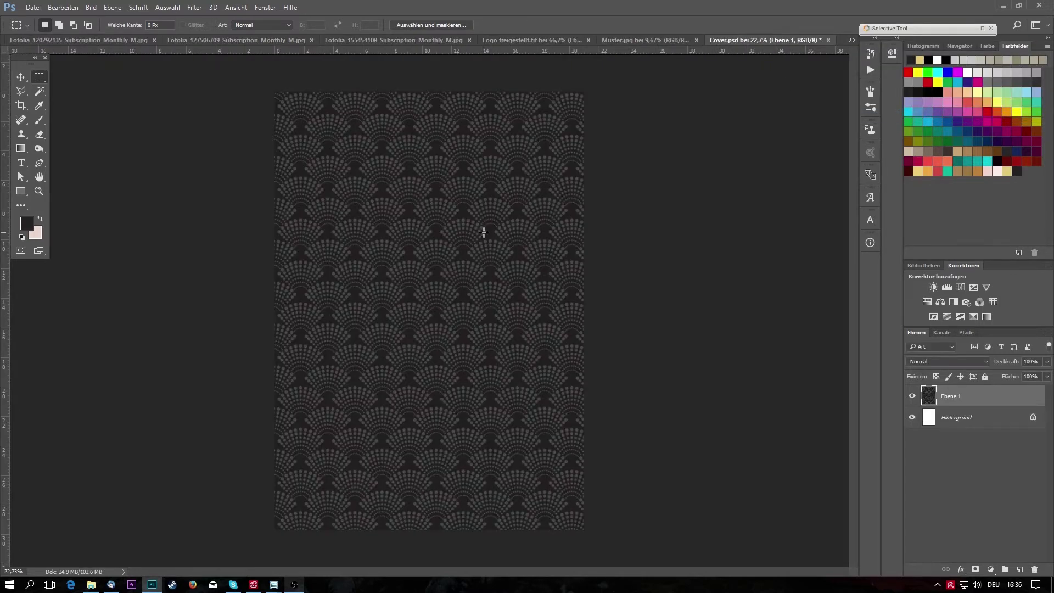
scroll(451, 311, "down", 1)
Scale the pasted pattern layer with Ctrl+T so it fills the whole page.
key("ctrl+t")
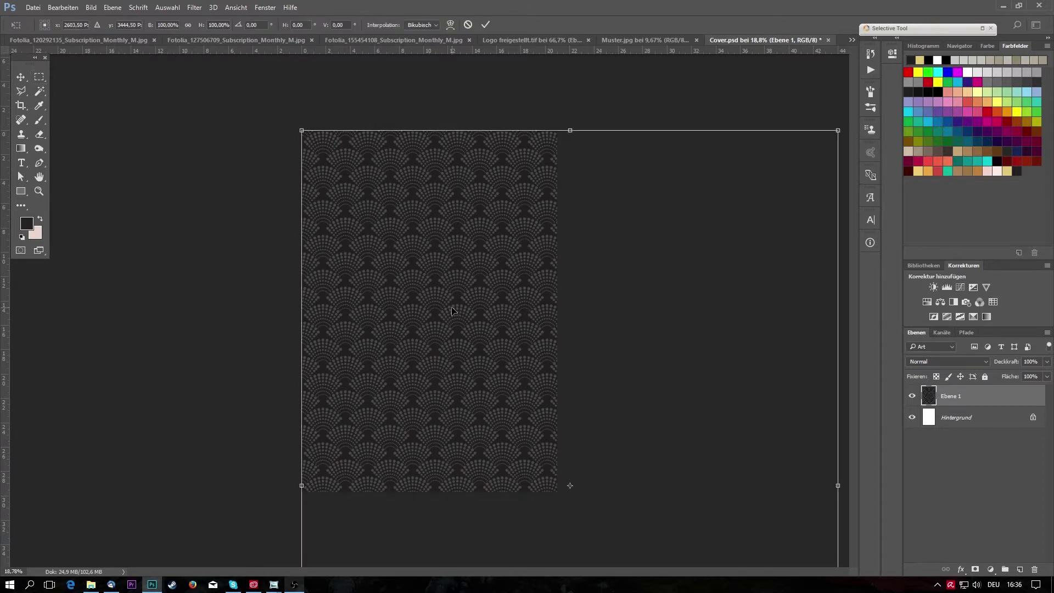
scroll(450, 330, "down", 4)
scroll(451, 343, "down", 2)
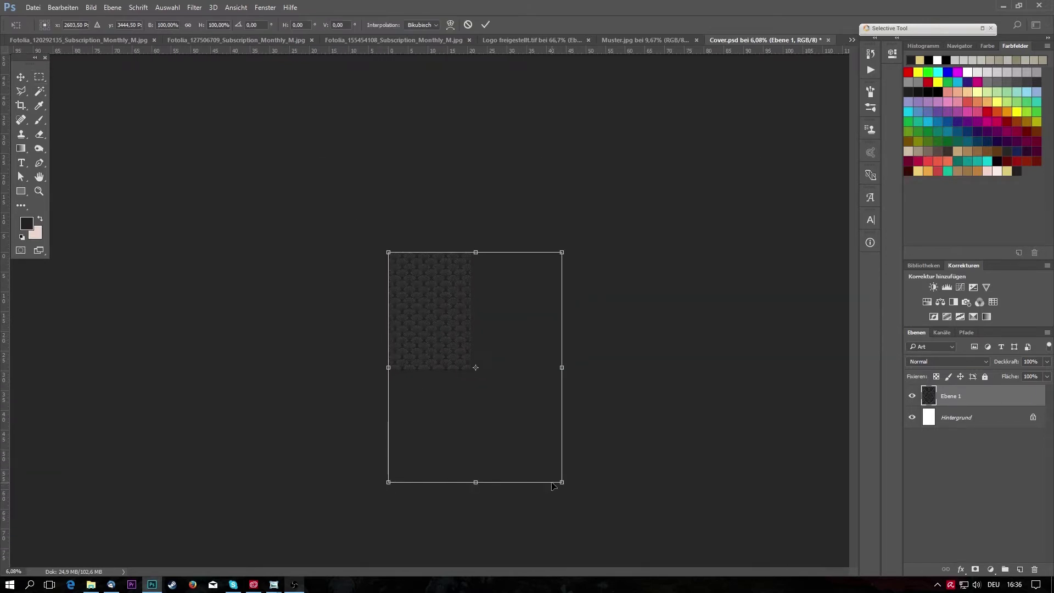
mouse_move(562, 482)
left_mouse_down()
mouse_move(467, 379)
mouse_move(479, 392)
left_mouse_up()
left_click_drag(454, 350, 445, 344)
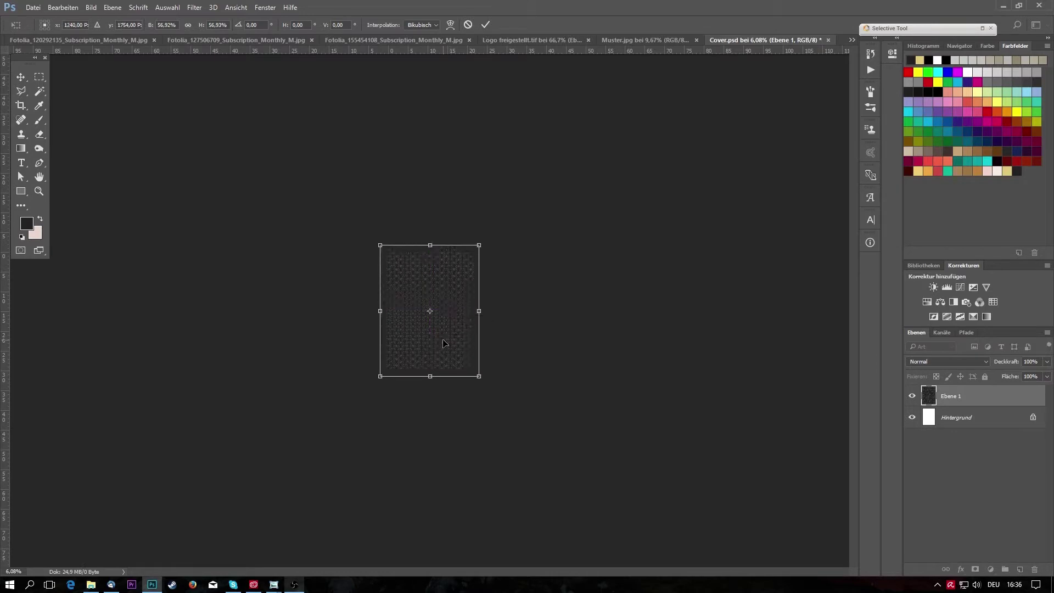
key("Return")
key("m")
scroll(362, 320, "up", 3)
scroll(354, 317, "up", 2)
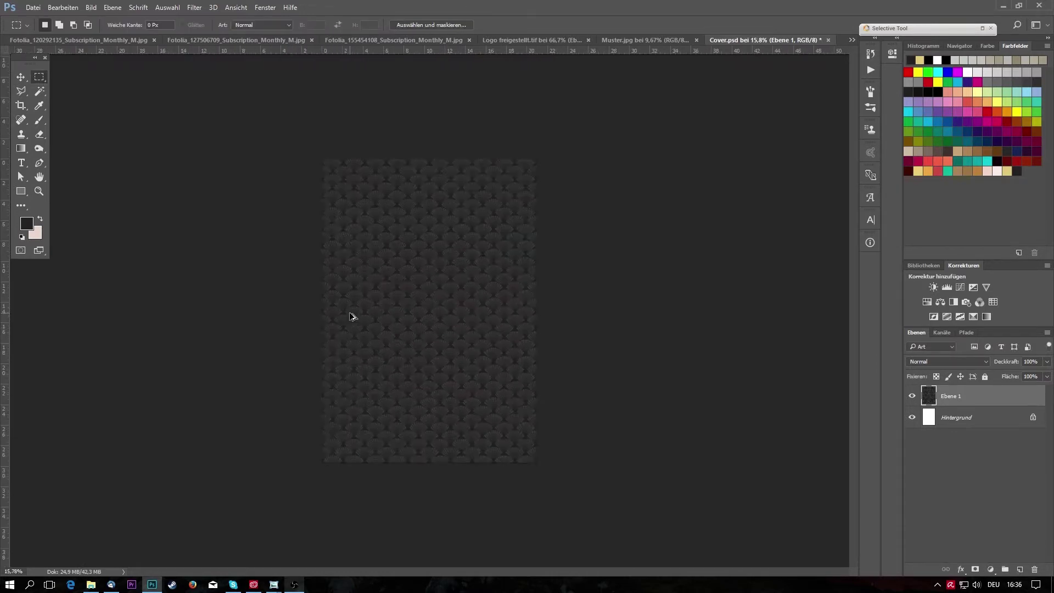
scroll(350, 317, "up", 2)
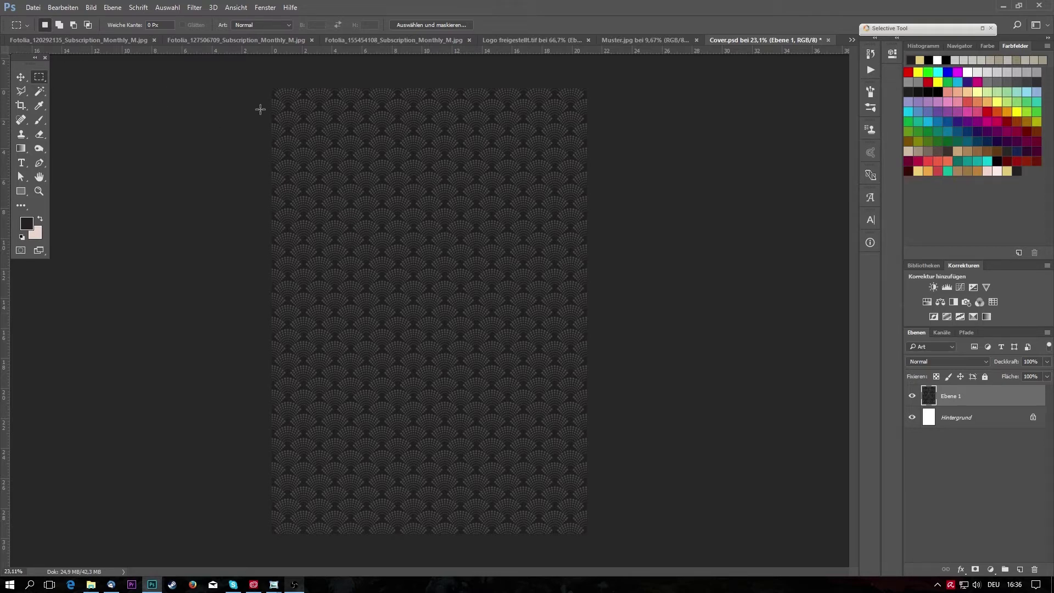
Fill an inset rectangle on new layer Ebene 2 with near-black dark brown.
mouse_move(309, 107)
left_mouse_down()
mouse_move(569, 490)
mouse_move(560, 483)
left_mouse_up()
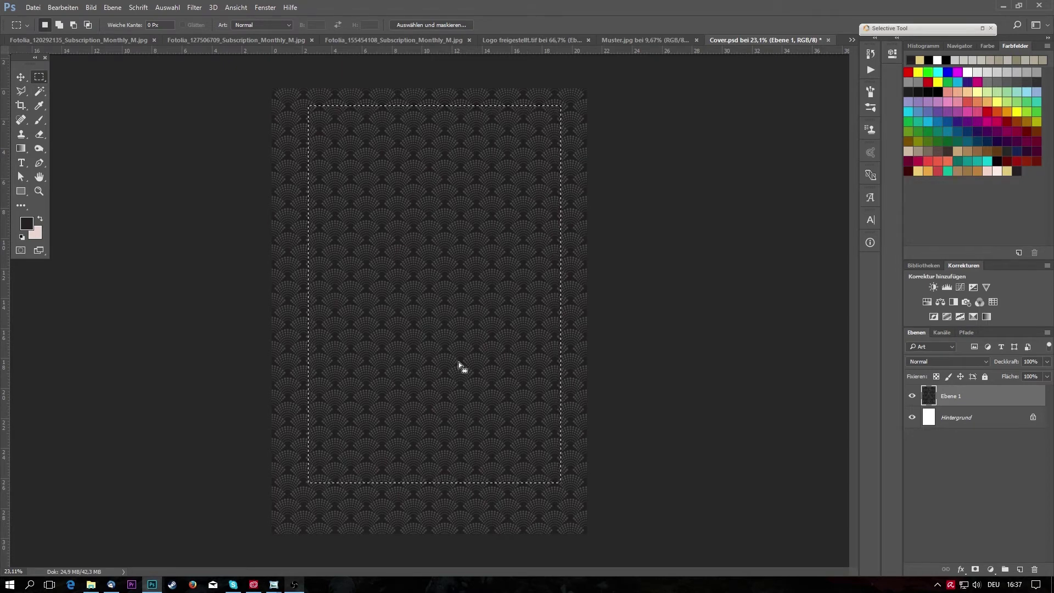
left_click(1022, 571)
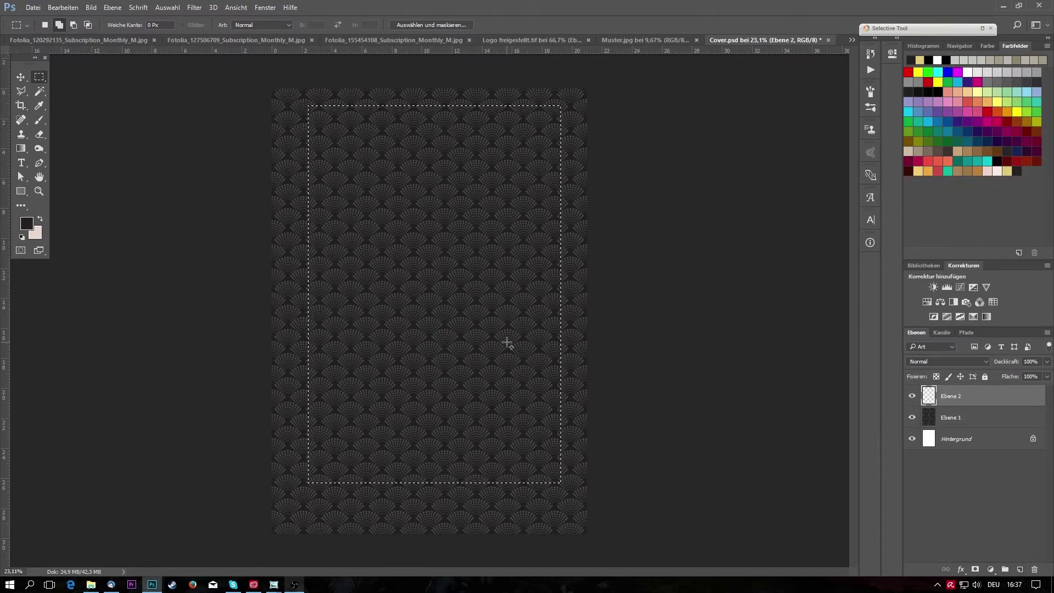
key("shift+F5")
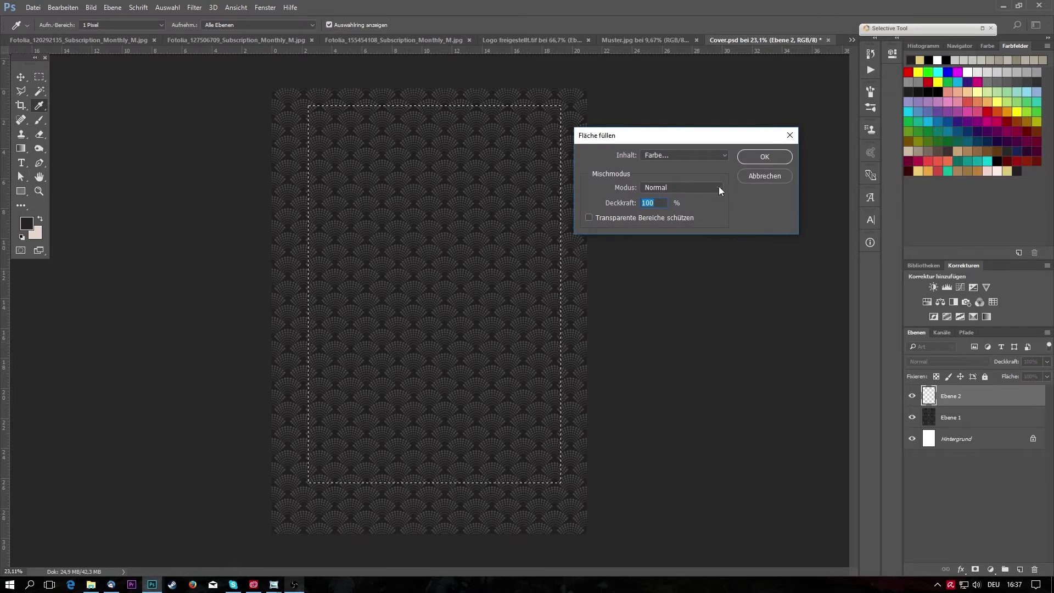
left_click(690, 155)
left_click(675, 181)
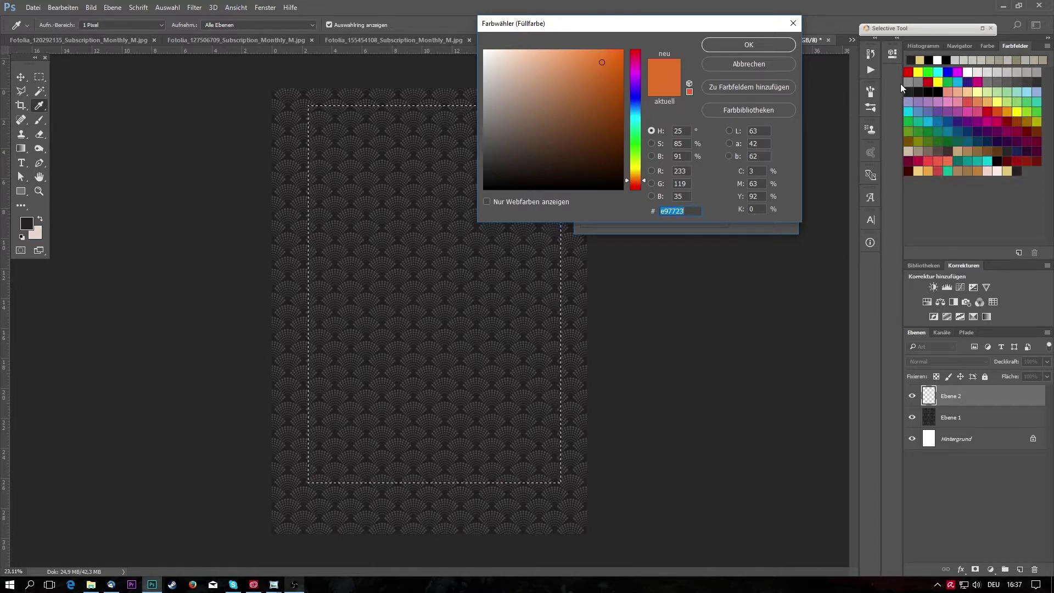
left_click(914, 60)
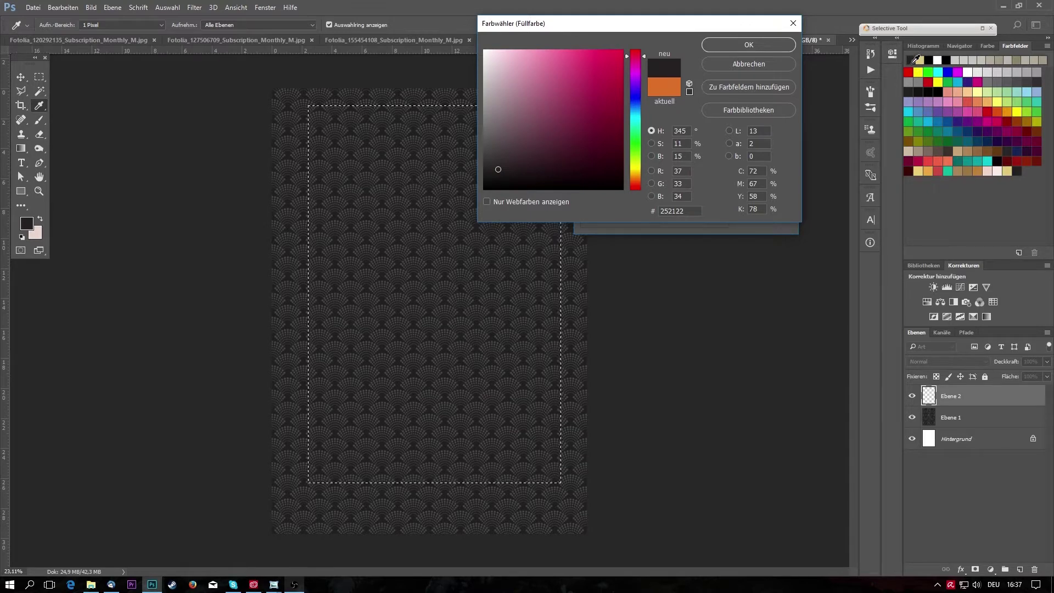
left_click(764, 44)
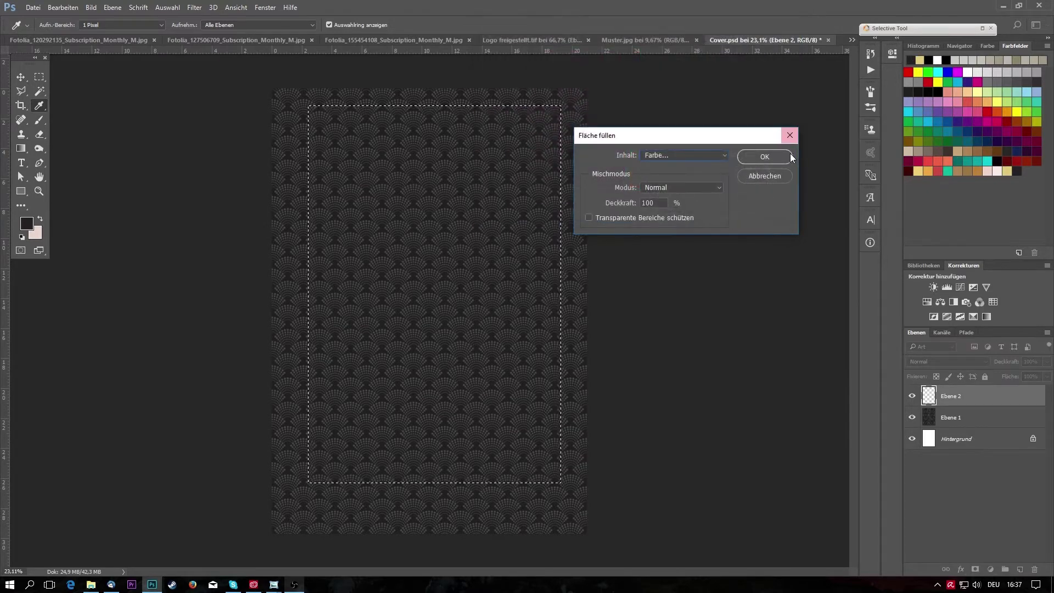
left_click(776, 158)
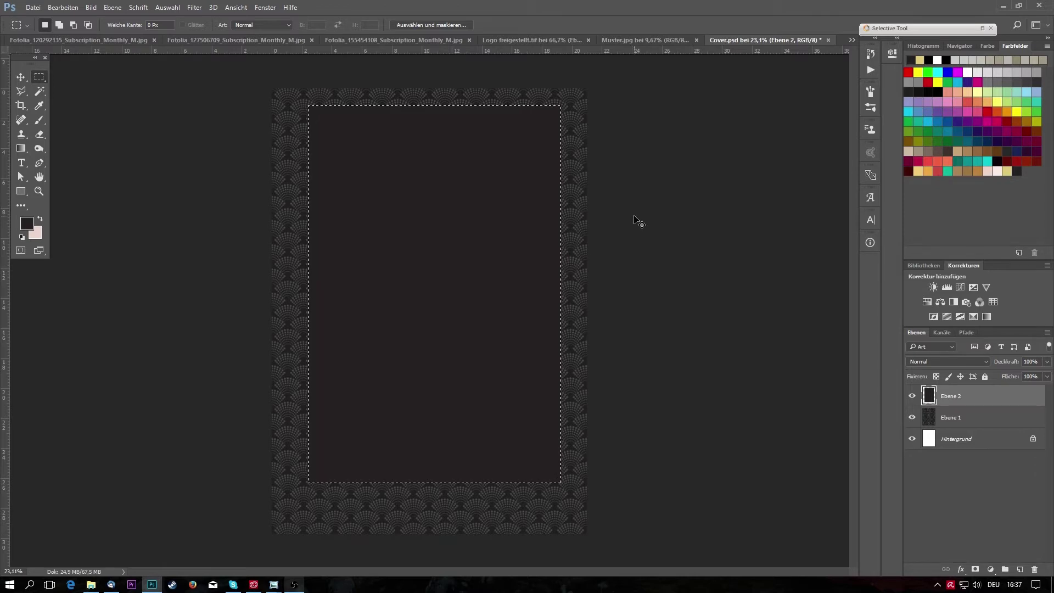
key("ctrl+d")
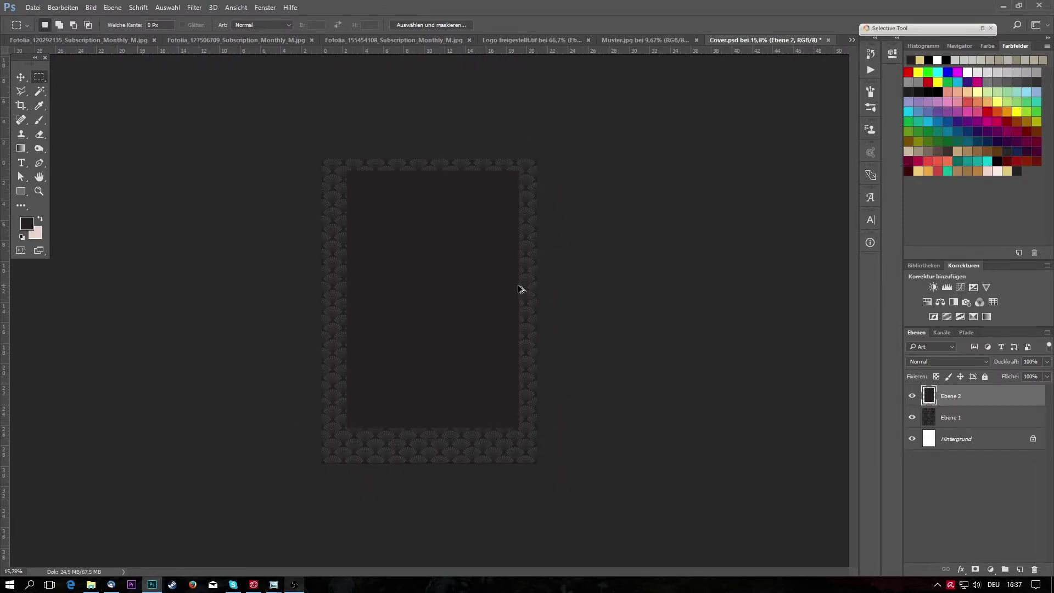
Move the Ebene 2 rectangle down until smart guides show it centred on the page.
scroll(423, 274, "down", 1)
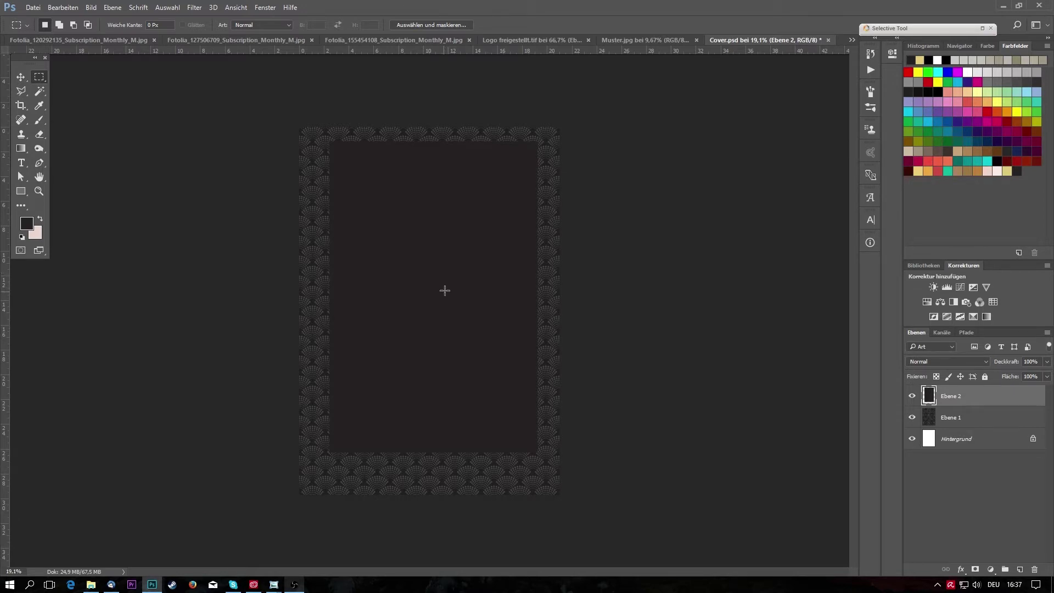
key("v")
mouse_move(445, 290)
left_mouse_down()
mouse_move(463, 282)
mouse_move(454, 278)
mouse_move(456, 312)
mouse_move(458, 297)
left_mouse_up()
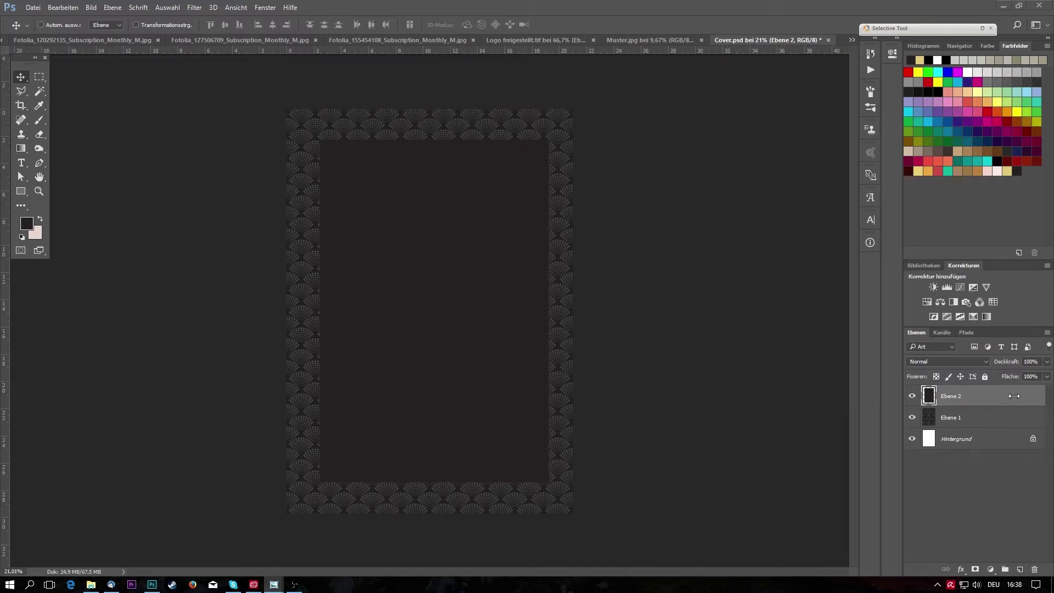
left_click(1014, 396)
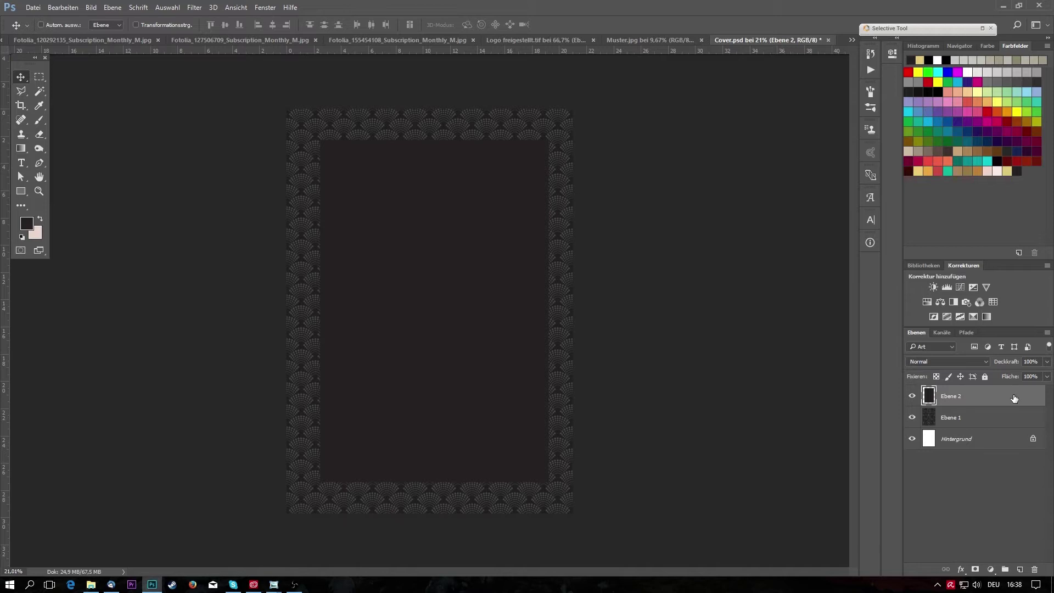
Give Ebene 2 a 13 px inside Kontur stroke in light gold #e4c677.
double_click(1014, 401)
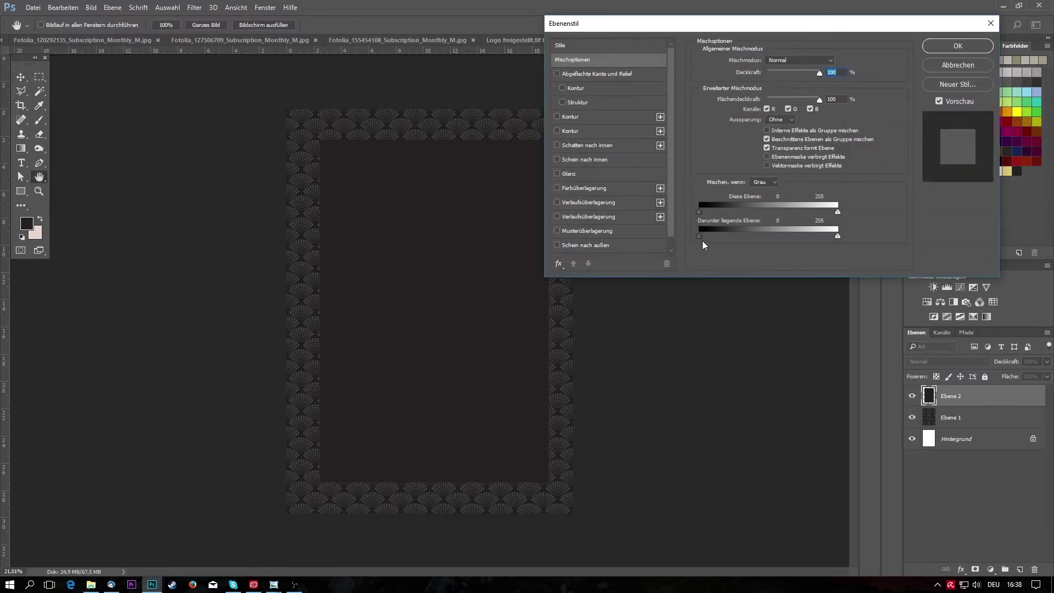
left_click(589, 120)
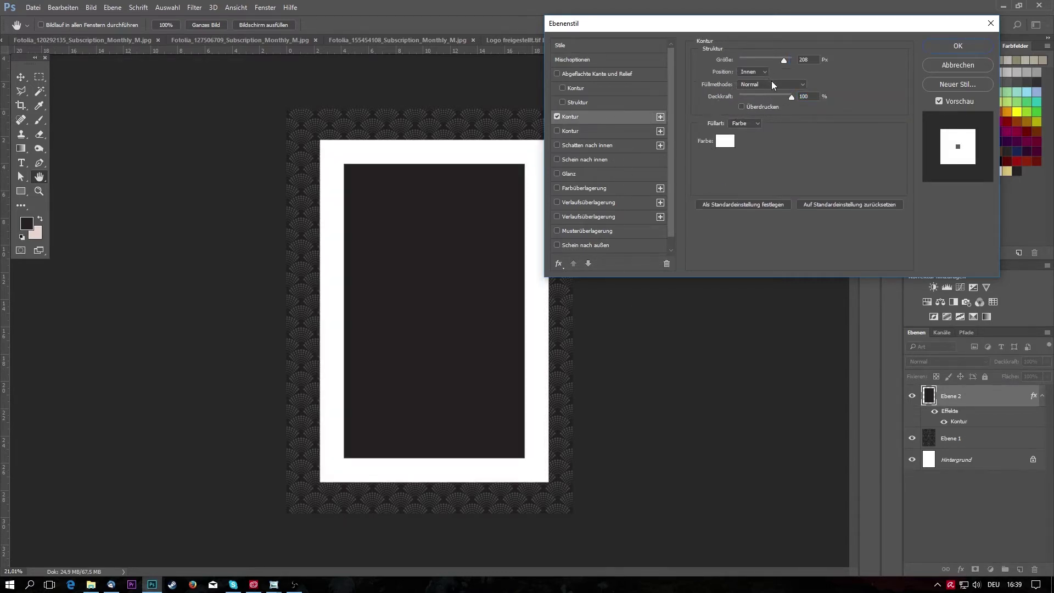
left_click_drag(785, 61, 744, 67)
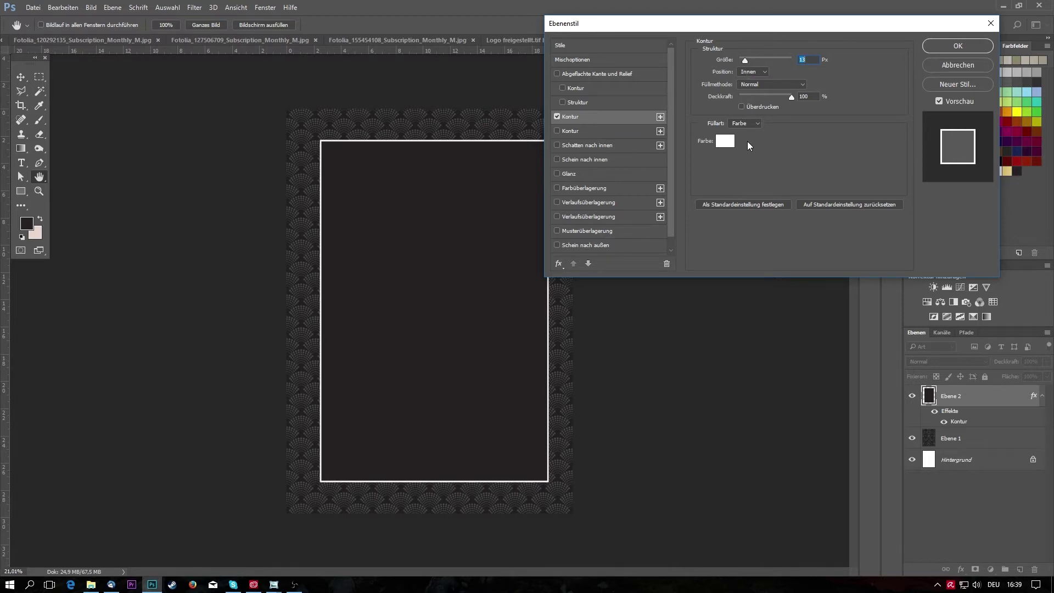
left_click(726, 141)
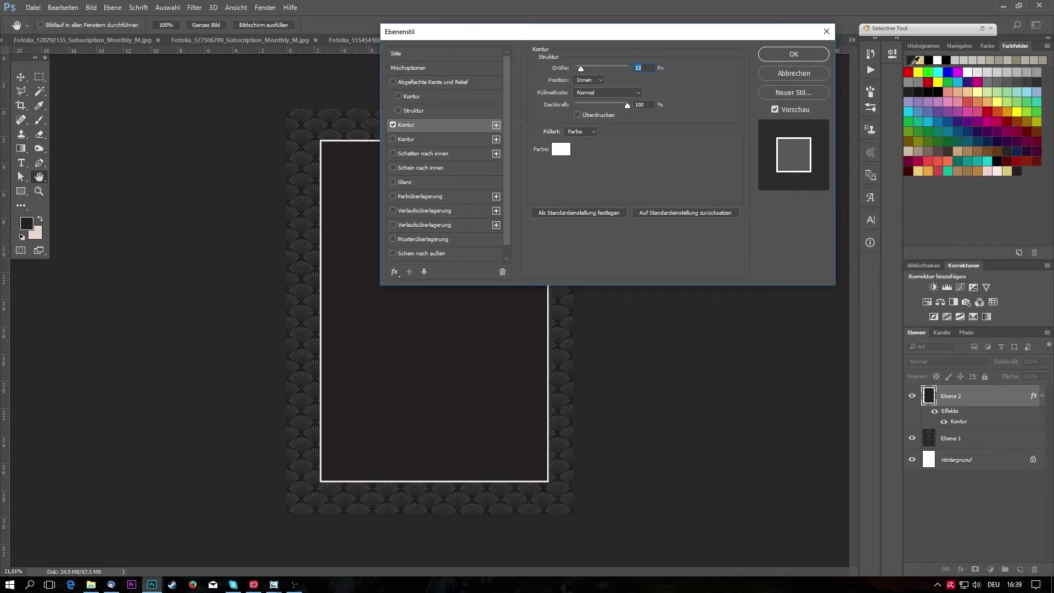
left_click(560, 153)
left_click(921, 59)
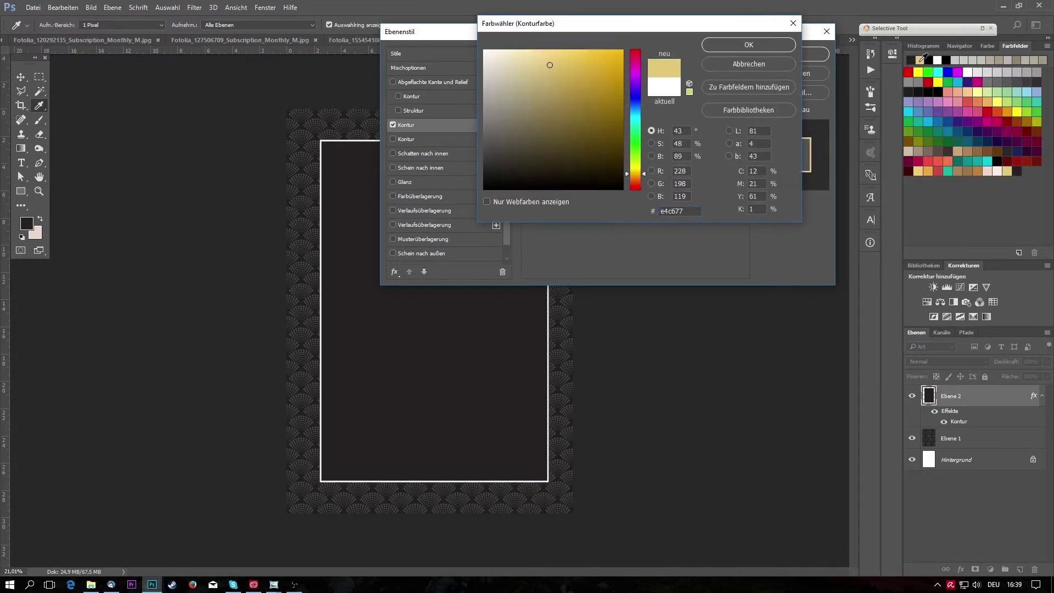
left_click(773, 47)
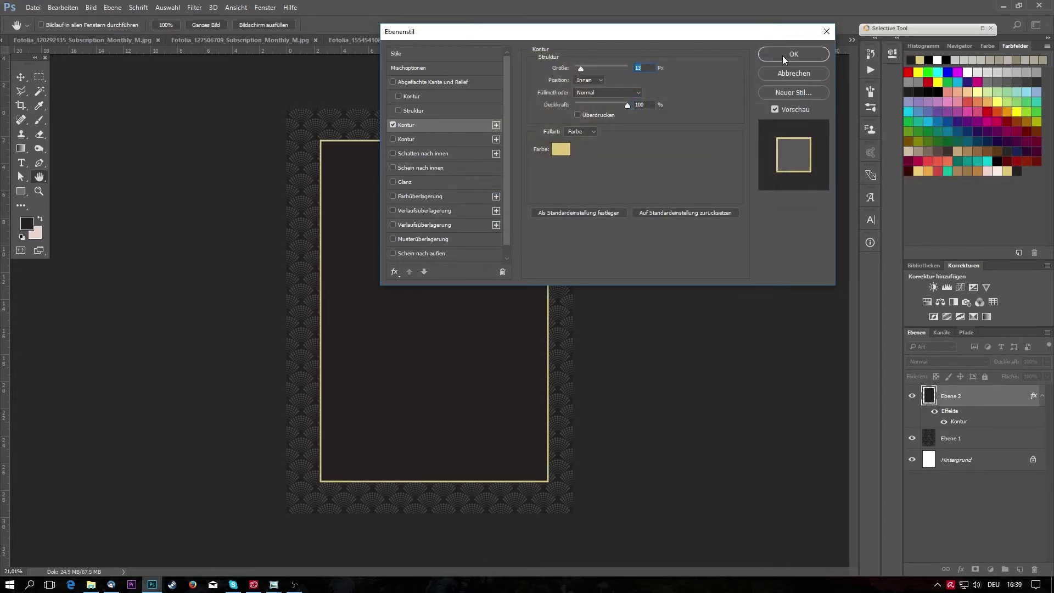
Apply the stroke, then drag the SUSHI FOOD logo from Logo freigestellt.tif into Cover.psd.
left_click(795, 57)
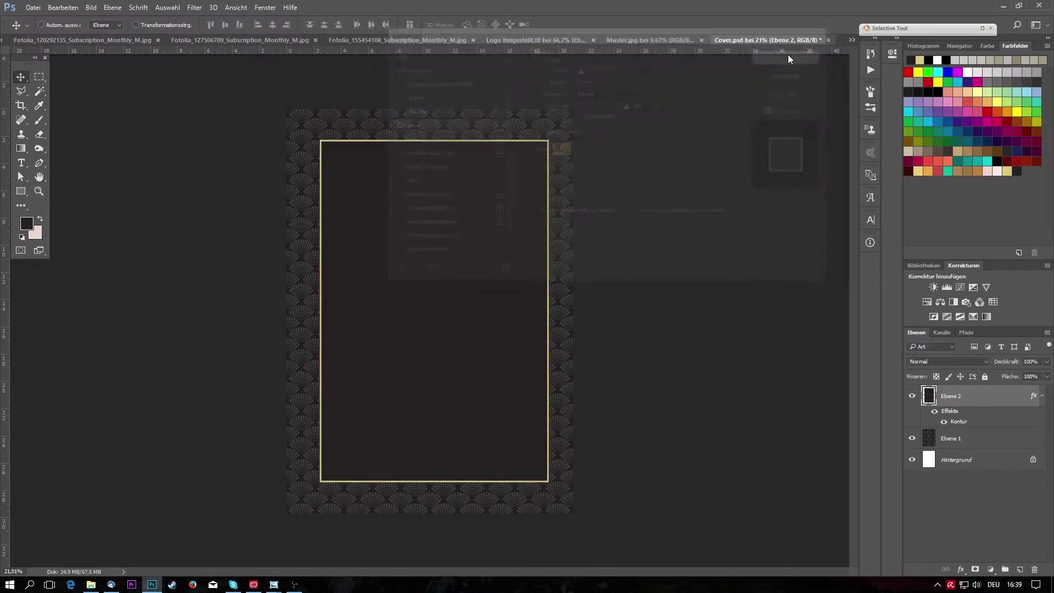
left_click(660, 38)
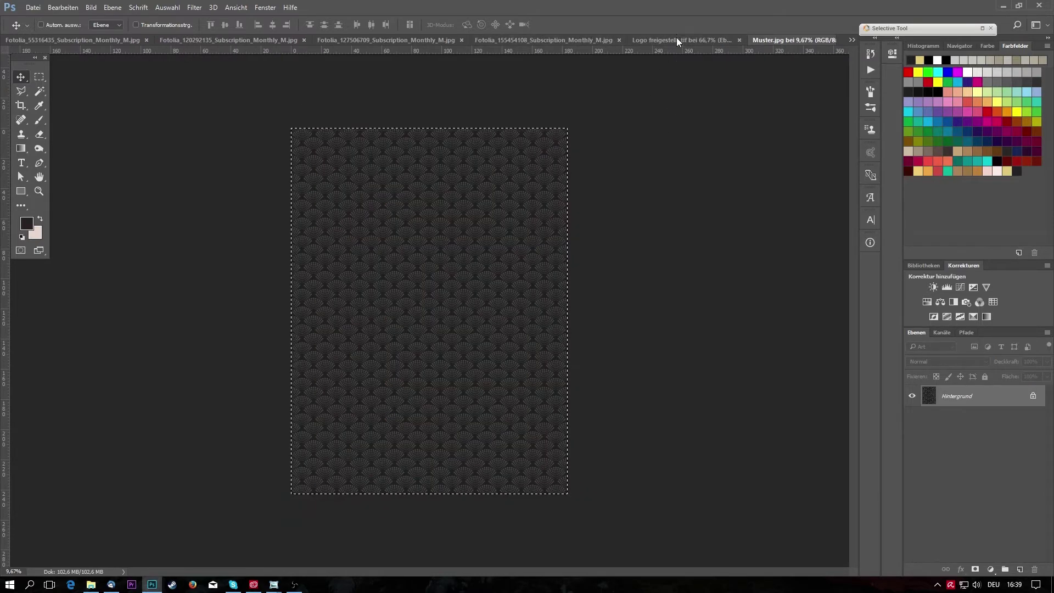
left_click(677, 39)
mouse_move(373, 263)
left_mouse_down()
mouse_move(779, 40)
mouse_move(417, 262)
mouse_move(440, 272)
left_mouse_up()
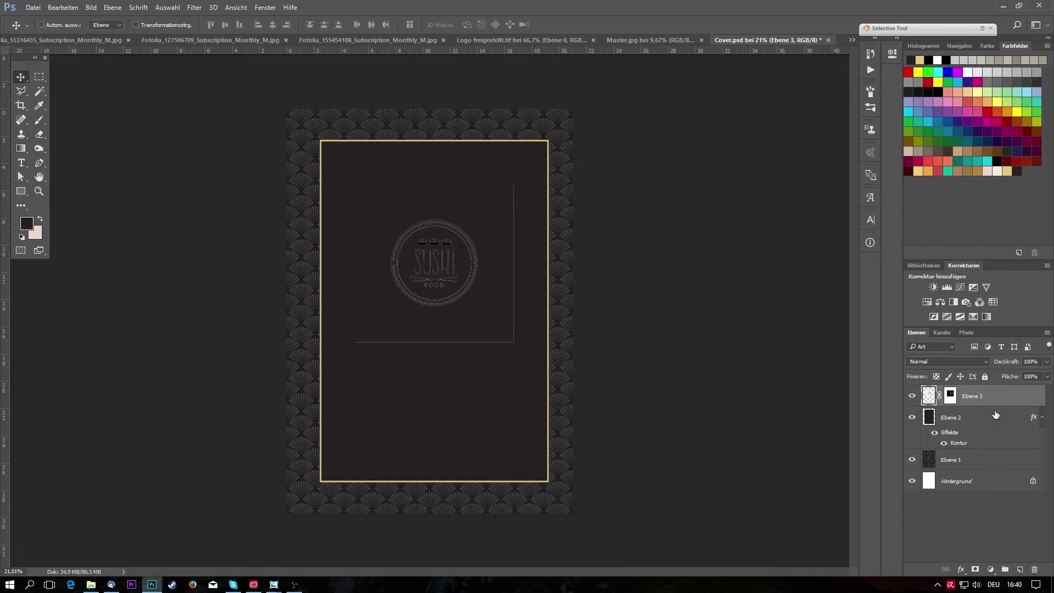
Add a Farbüberlagerung colour overlay of #e4c677 to the logo on Ebene 3.
double_click(1017, 405)
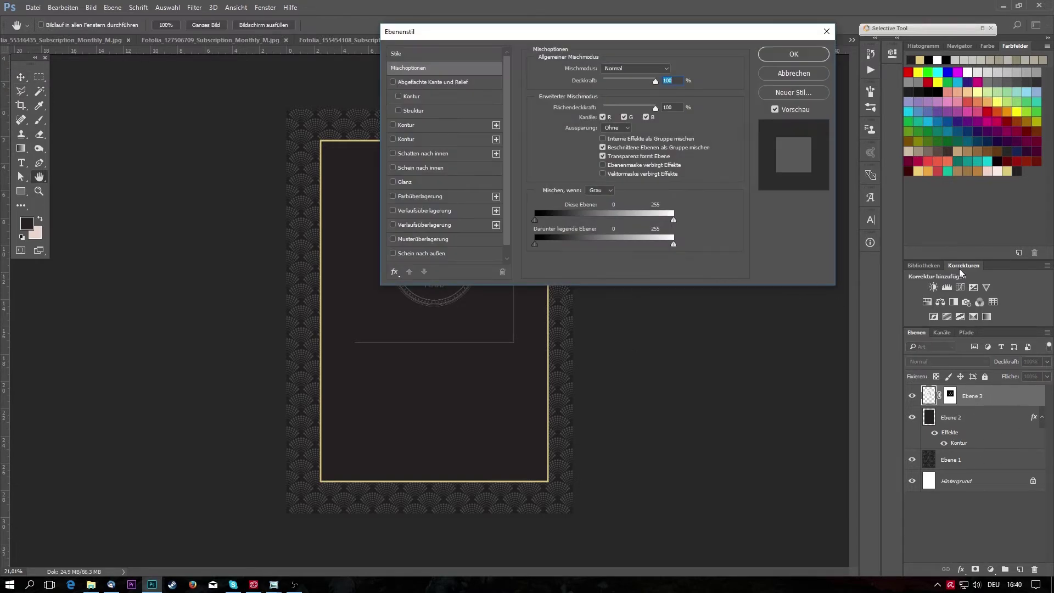
left_click(423, 197)
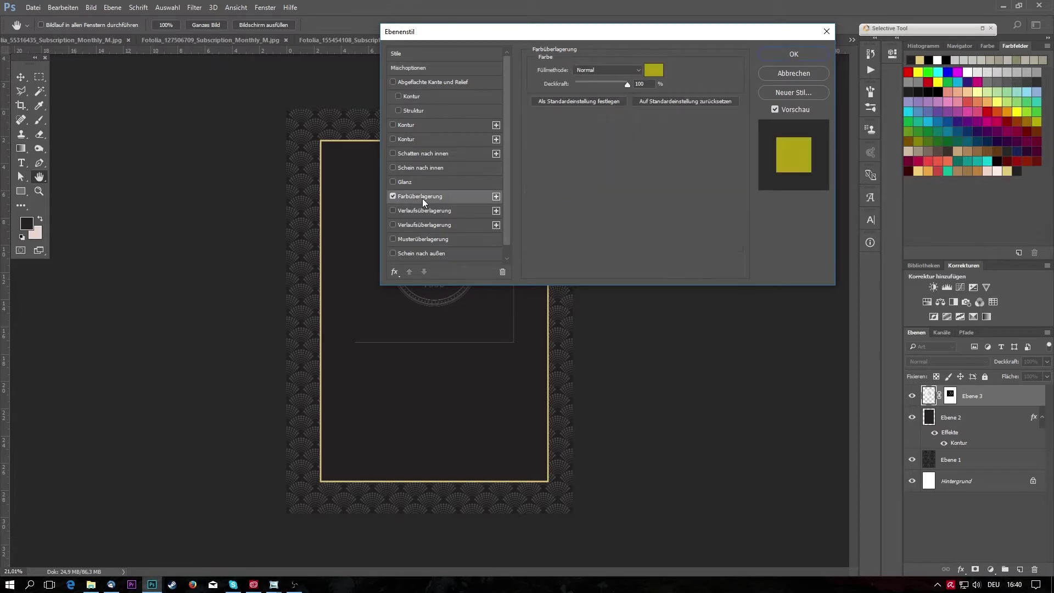
left_click(654, 71)
left_click(922, 59)
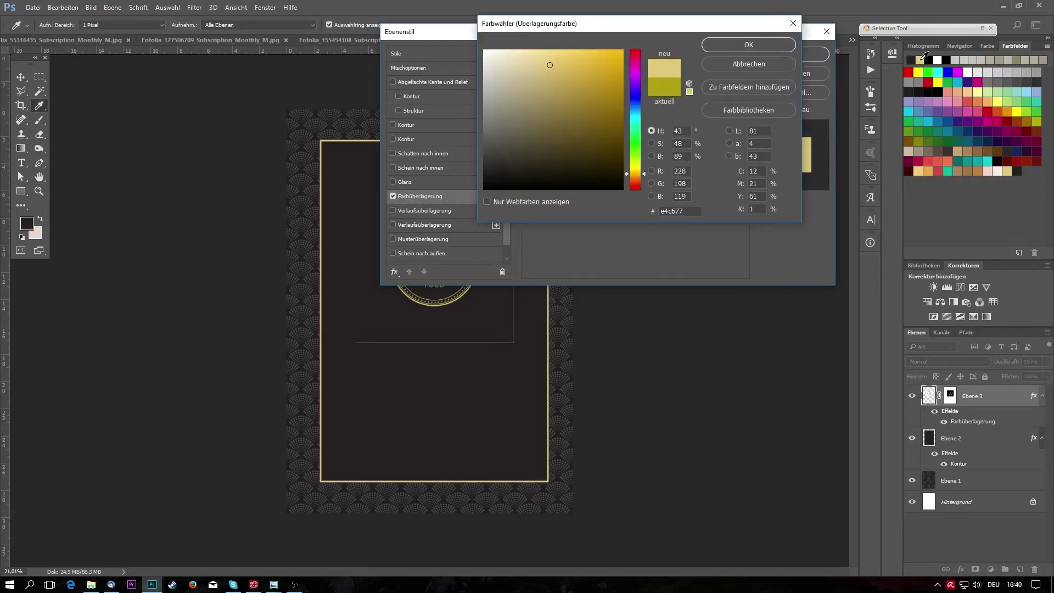
left_click(749, 45)
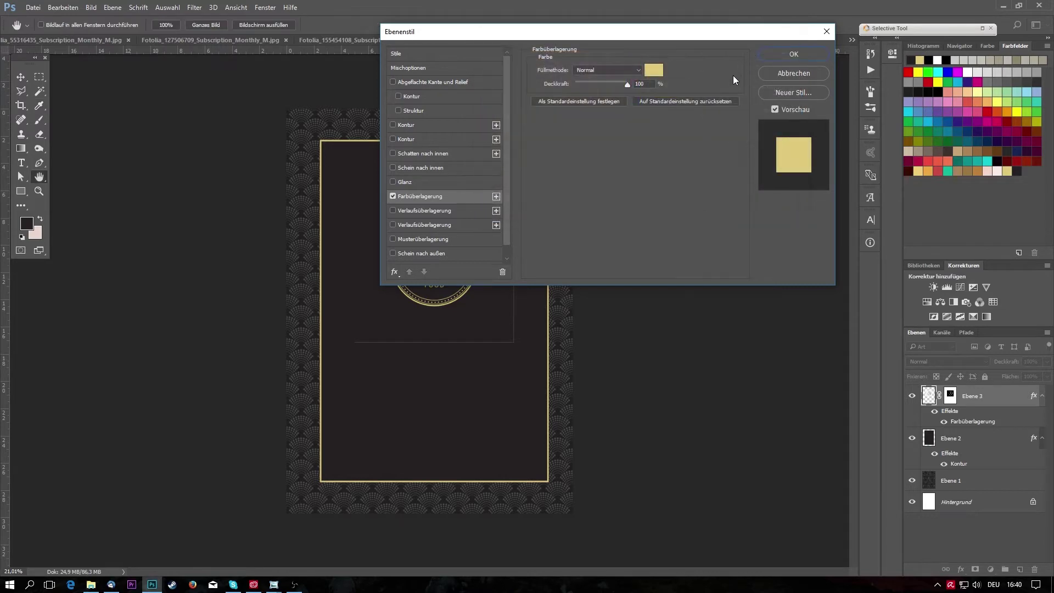
left_click(794, 55)
Target the Ebene 3 layer mask for editing.
key("v")
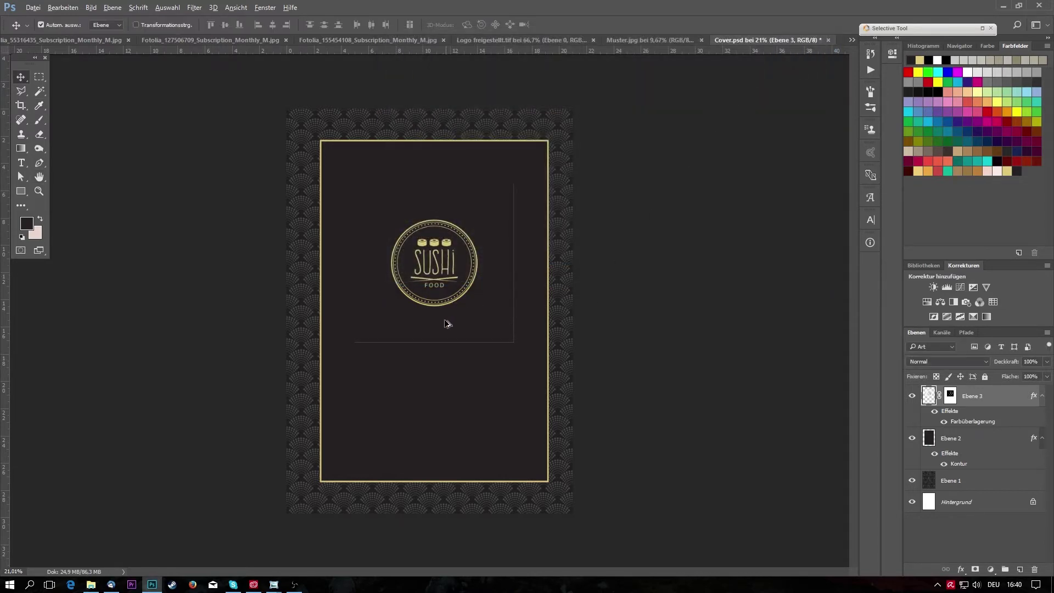
scroll(444, 326, "up", 3, "alt")
scroll(483, 334, "up", 1, "alt")
scroll(511, 340, "down", 1, "alt")
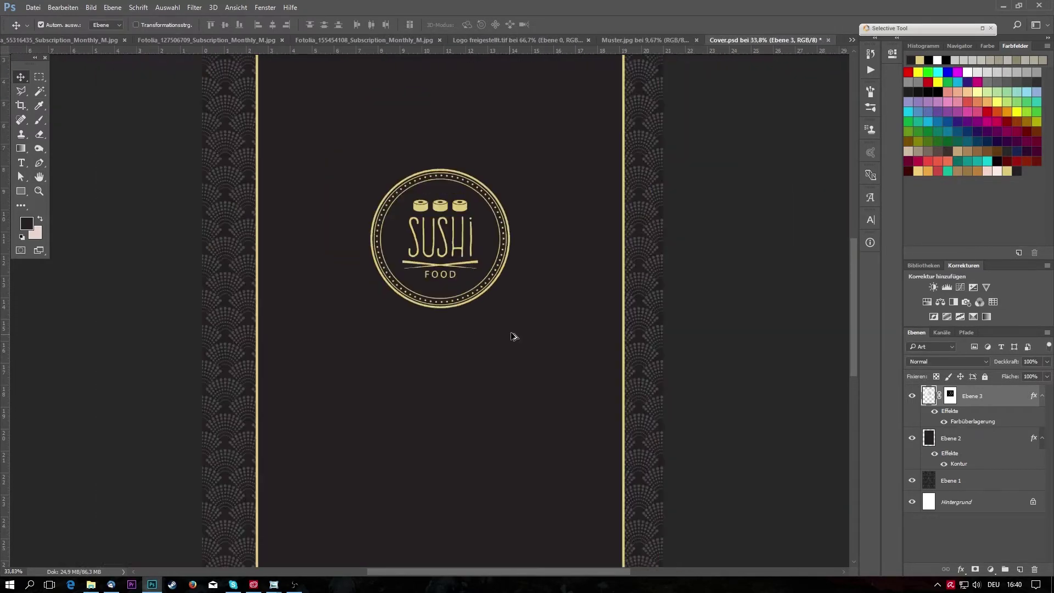
scroll(516, 332, "down", 1, "alt")
scroll(494, 338, "up", 2, "alt")
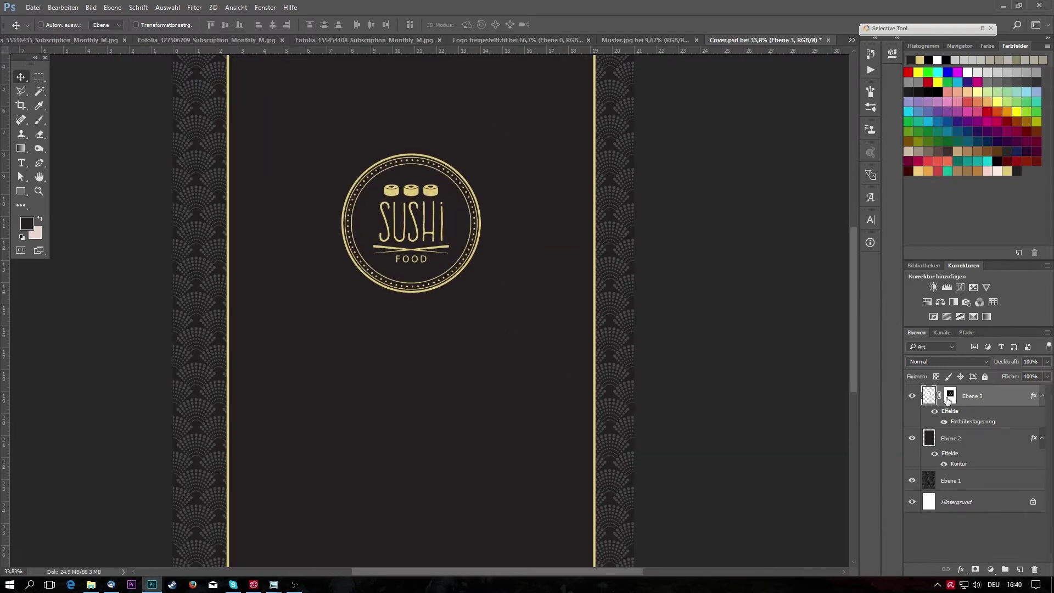
left_click(955, 401)
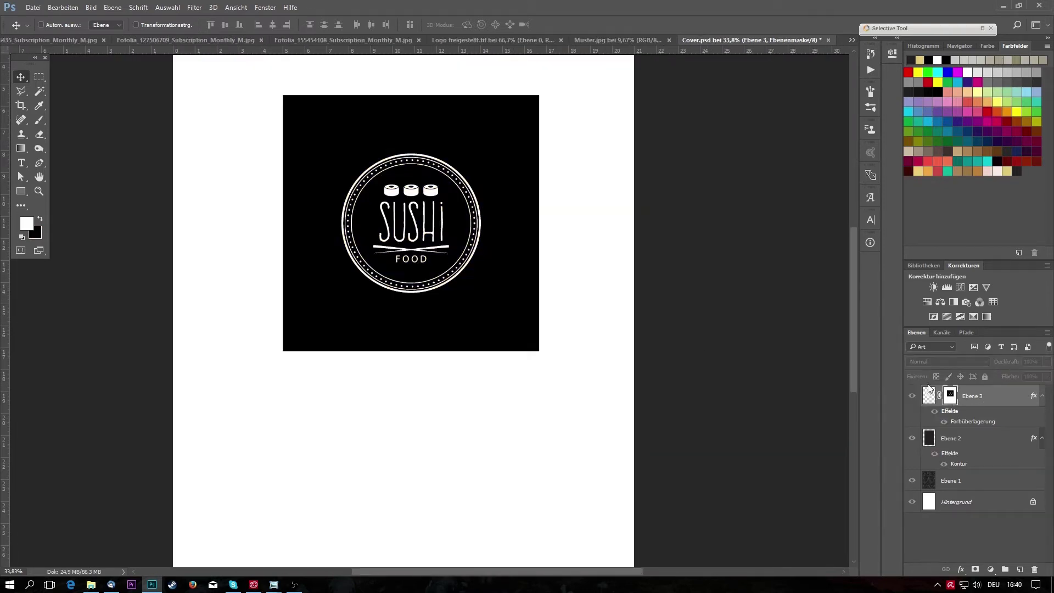
scroll(537, 291, "down", 2, "alt")
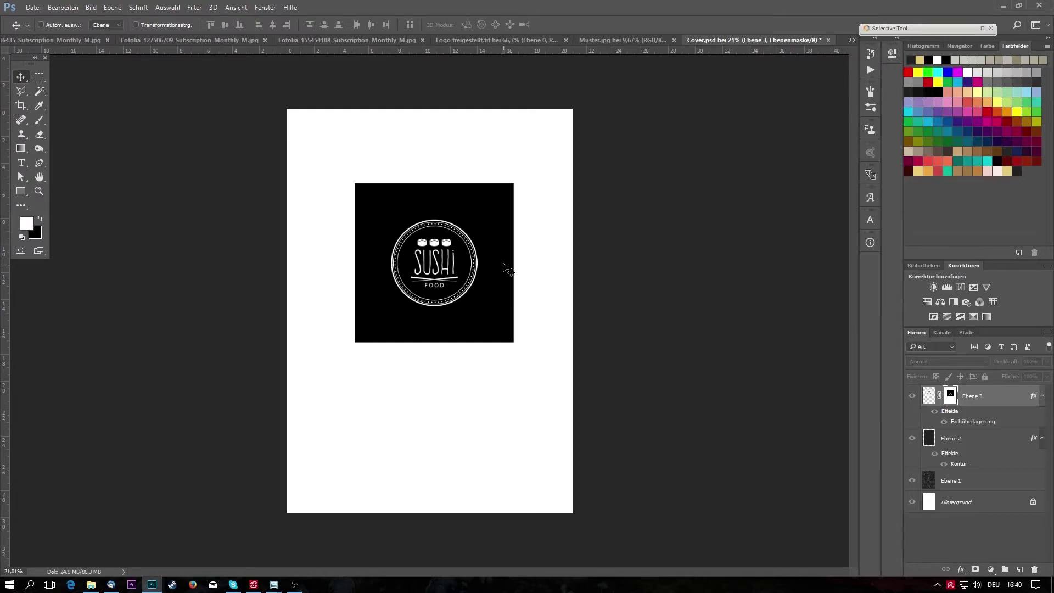
Set up a large, hard brush painting in black.
key("m")
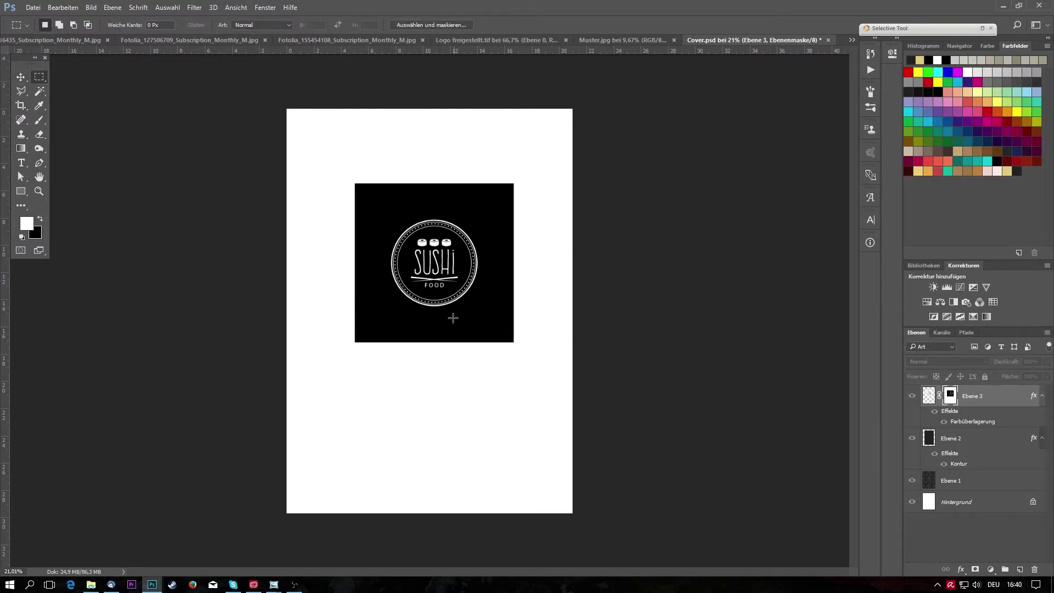
key("b")
right_click(416, 352)
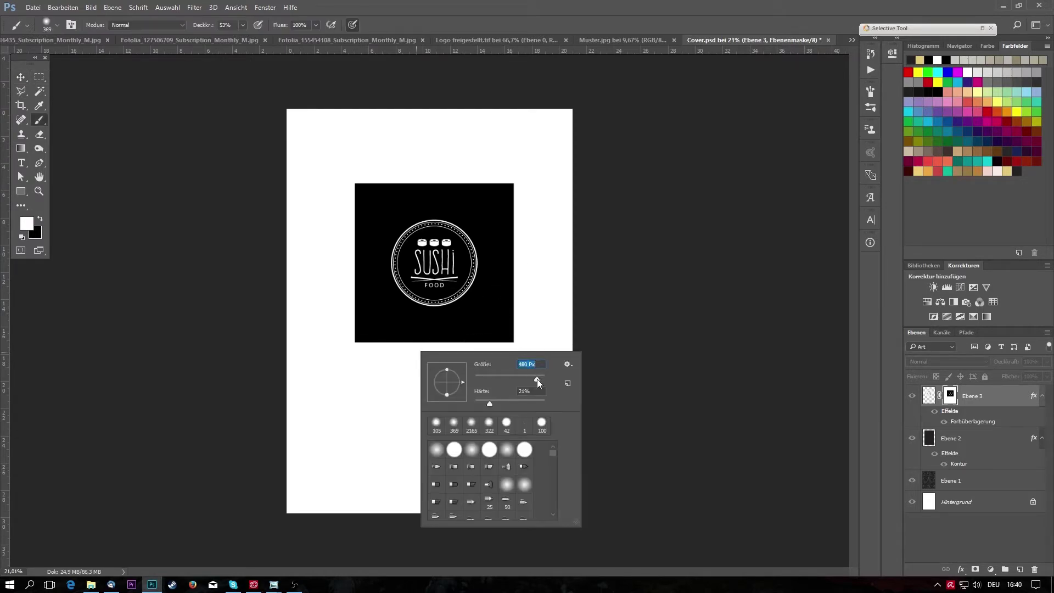
left_click_drag(536, 380, 541, 378)
mouse_move(489, 404)
left_mouse_down()
mouse_move(513, 403)
mouse_move(530, 380)
left_mouse_up()
left_click(310, 349)
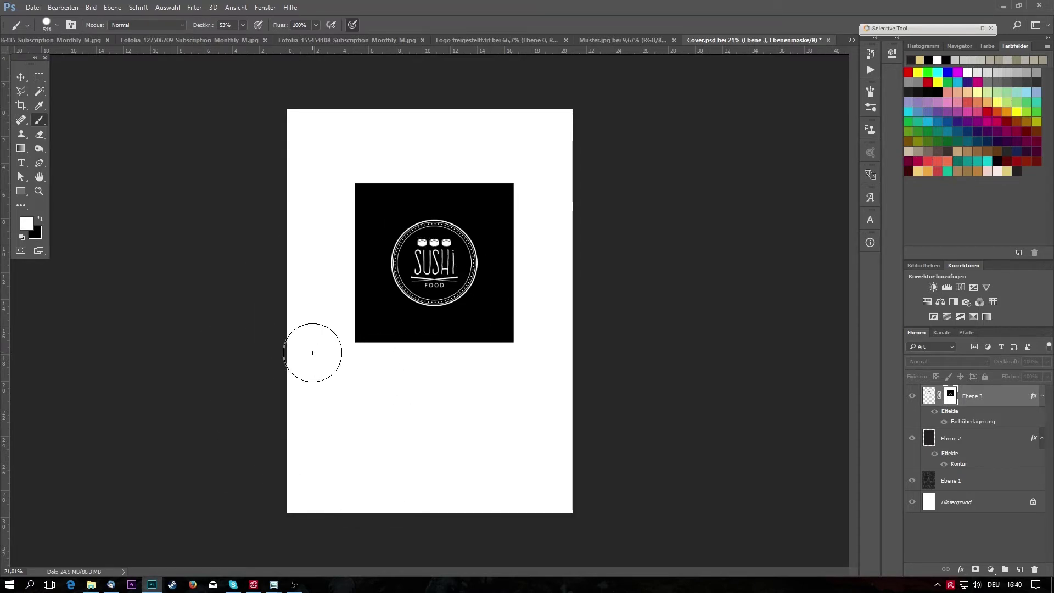
key("x")
Paint the mask black at 100% opacity around the logo to hide the grey lines.
left_click_drag(316, 353, 503, 361)
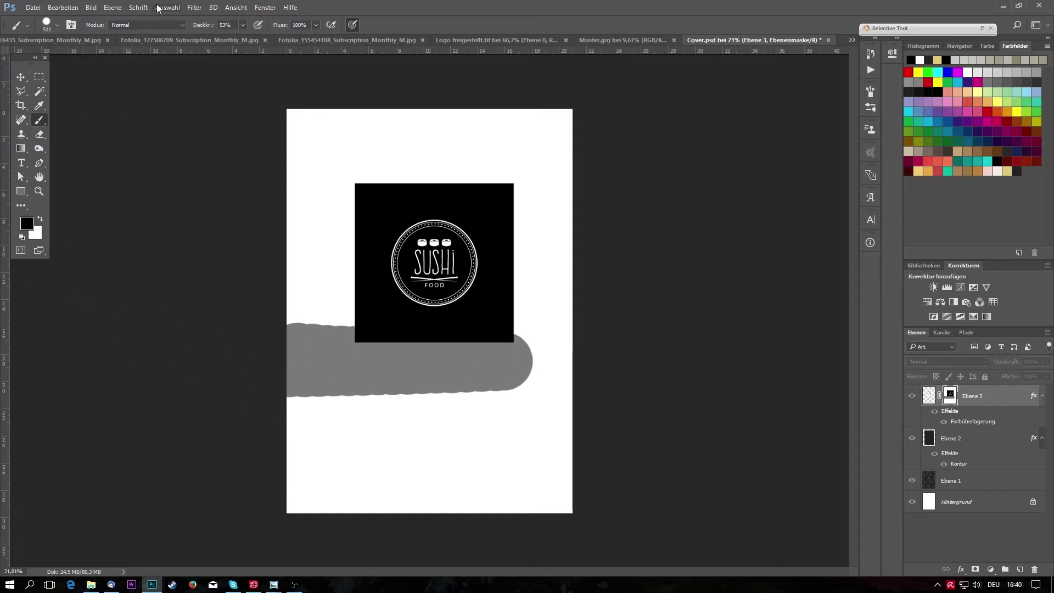
key("0")
mouse_move(355, 224)
left_mouse_down()
mouse_move(384, 365)
mouse_move(185, 480)
mouse_move(619, 513)
mouse_move(565, 212)
mouse_move(522, 301)
mouse_move(558, 94)
mouse_move(282, 106)
mouse_move(317, 153)
mouse_move(551, 173)
left_mouse_up()
left_click(929, 395)
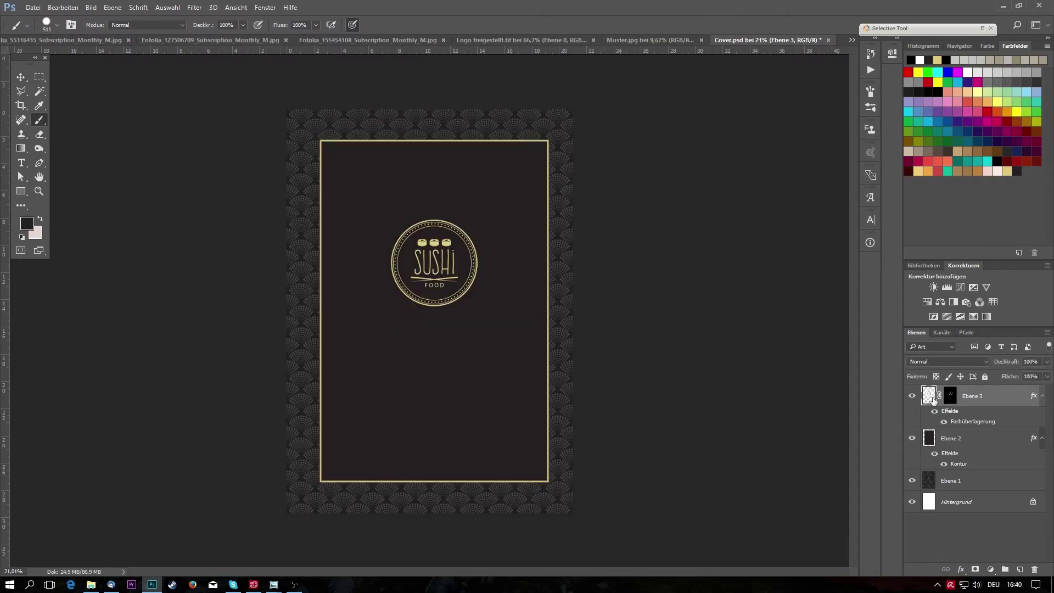
scroll(506, 288, "down", 3)
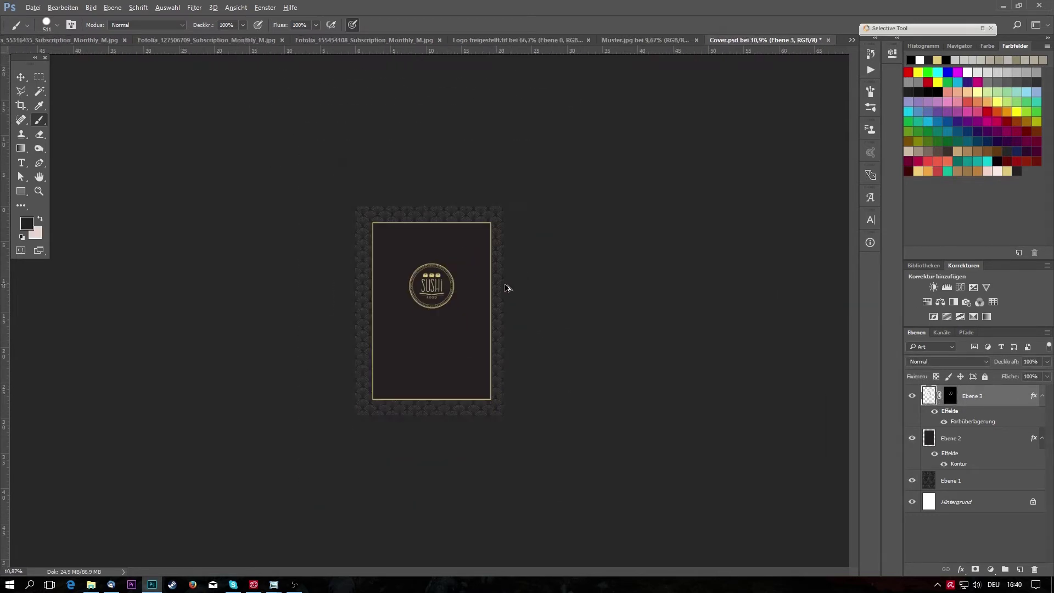
scroll(426, 326, "down", 2)
scroll(425, 326, "up", 4)
scroll(381, 323, "up", 1)
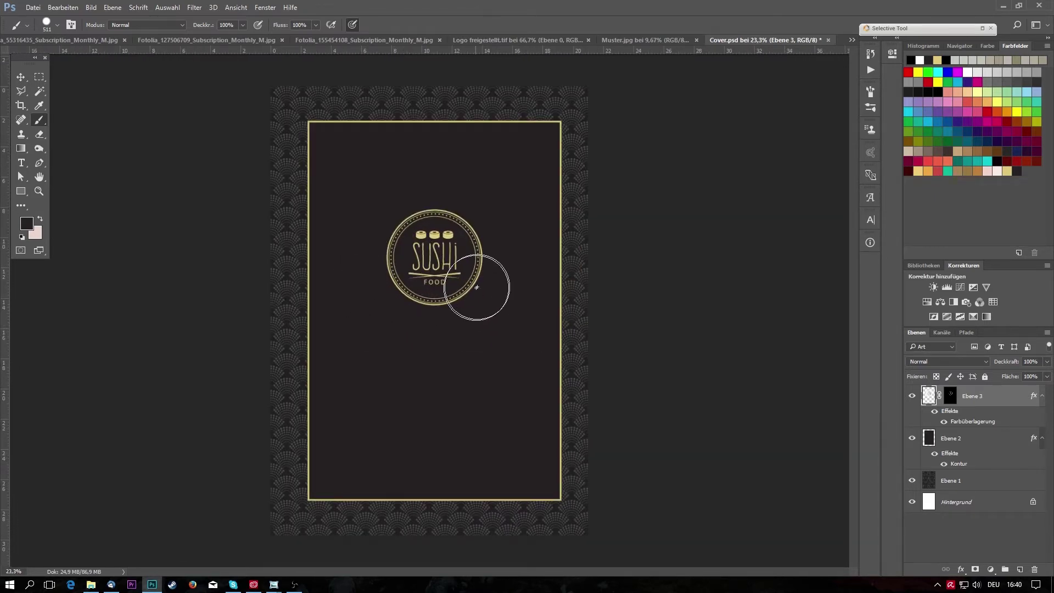
scroll(403, 336, "up", 1)
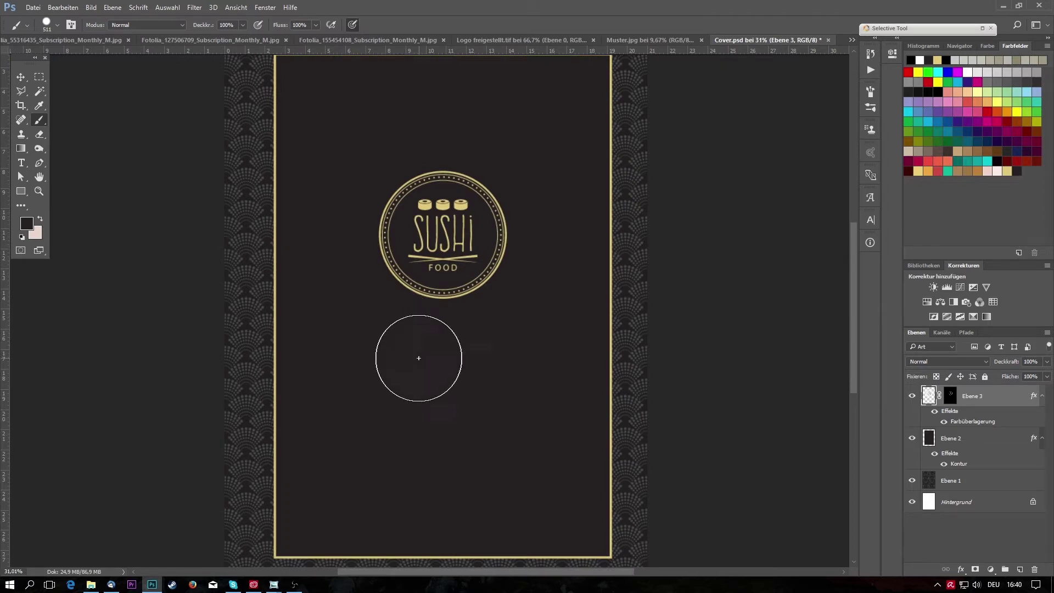
Type 'Speisekarte' below the logo, centre it on the page, and reselect the word.
key("t")
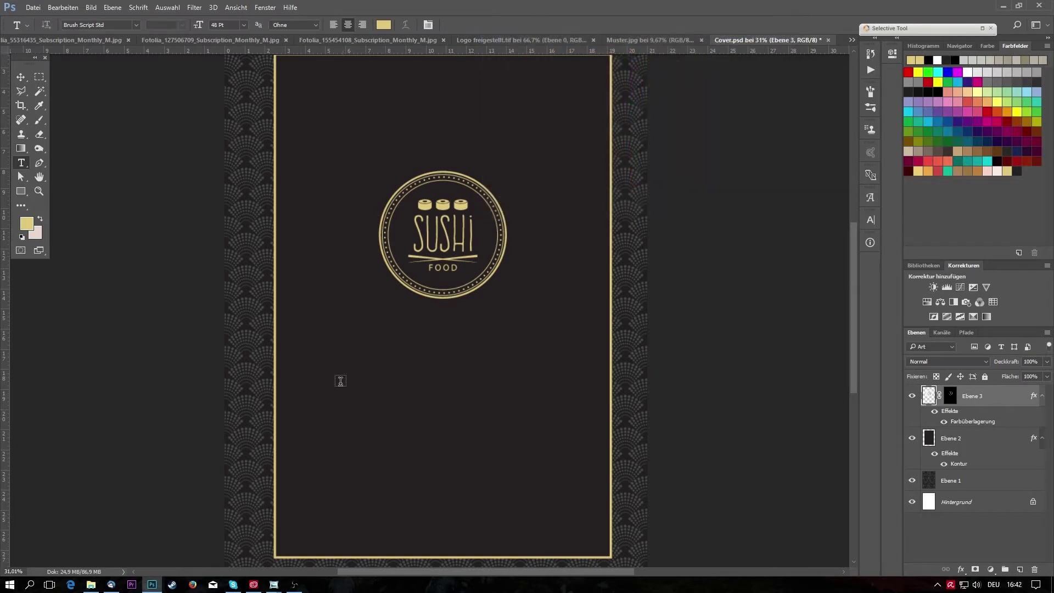
left_click(336, 384)
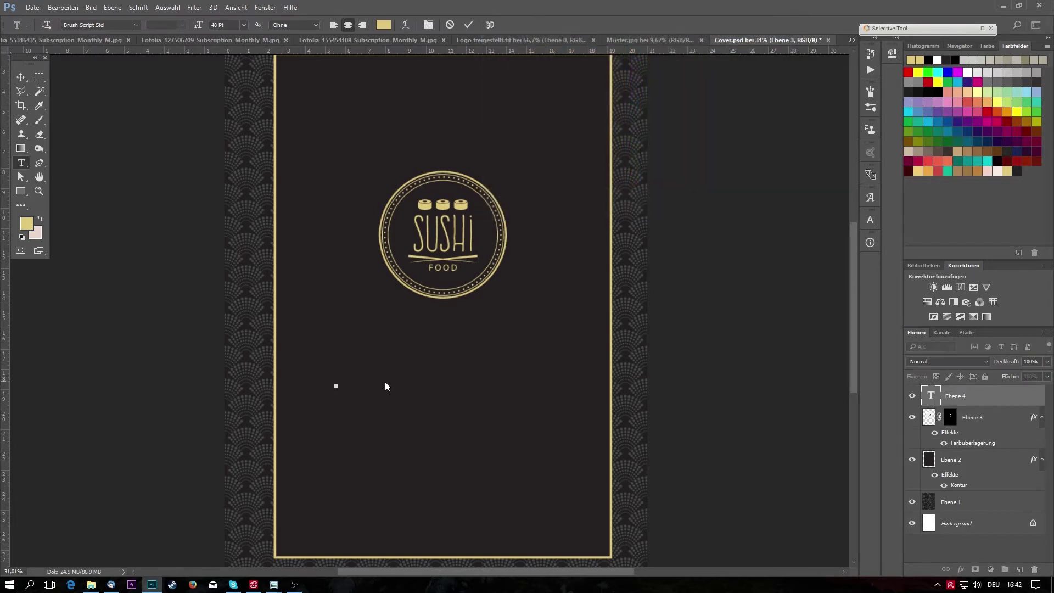
type("Speise")
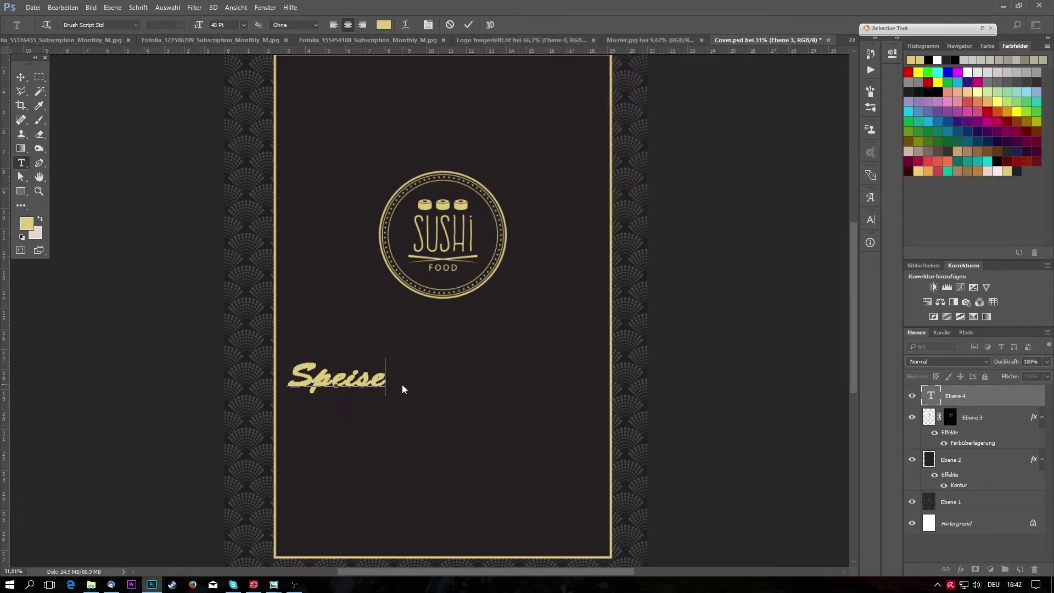
type("karte")
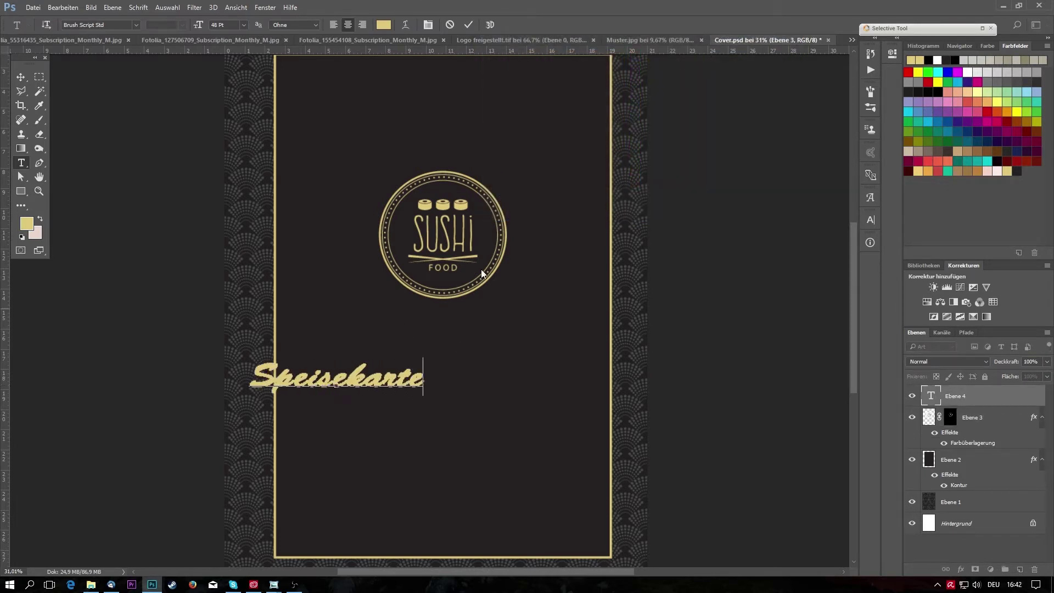
left_click(468, 24)
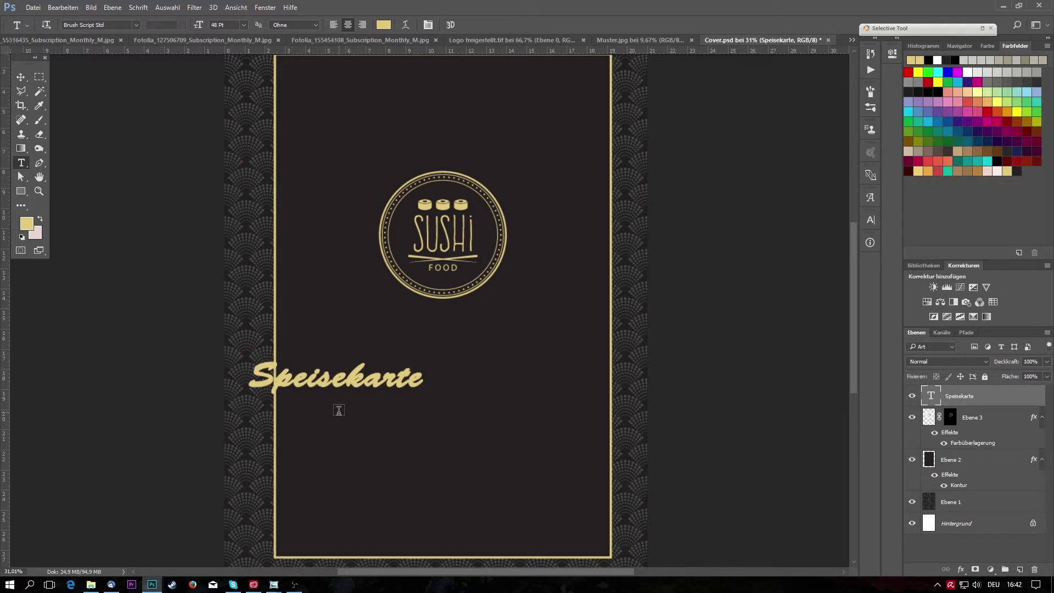
key("v")
left_click_drag(341, 385, 447, 362)
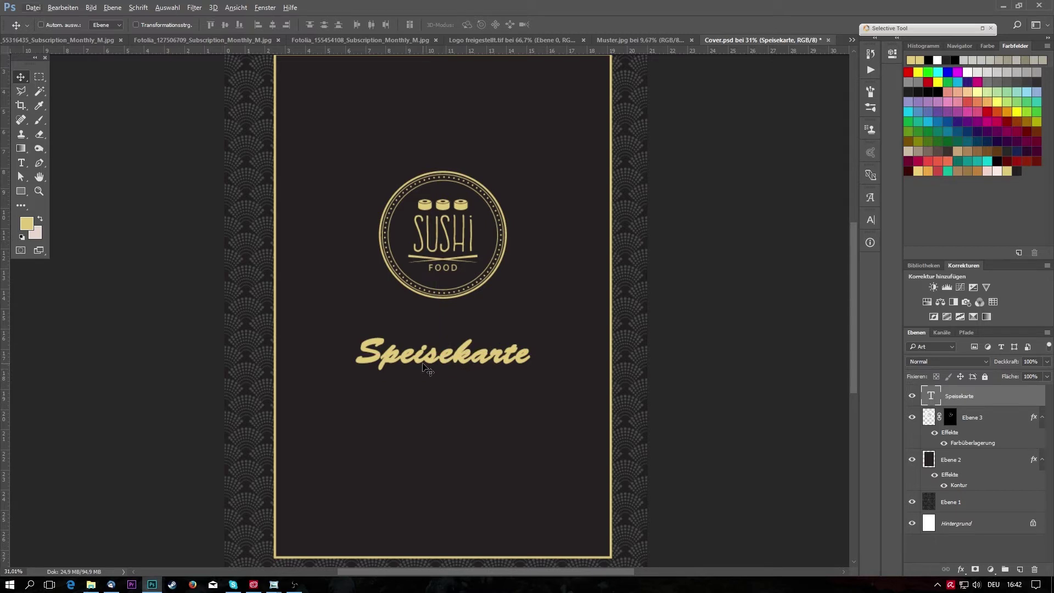
scroll(456, 369, "down", 3)
scroll(455, 371, "up", 3)
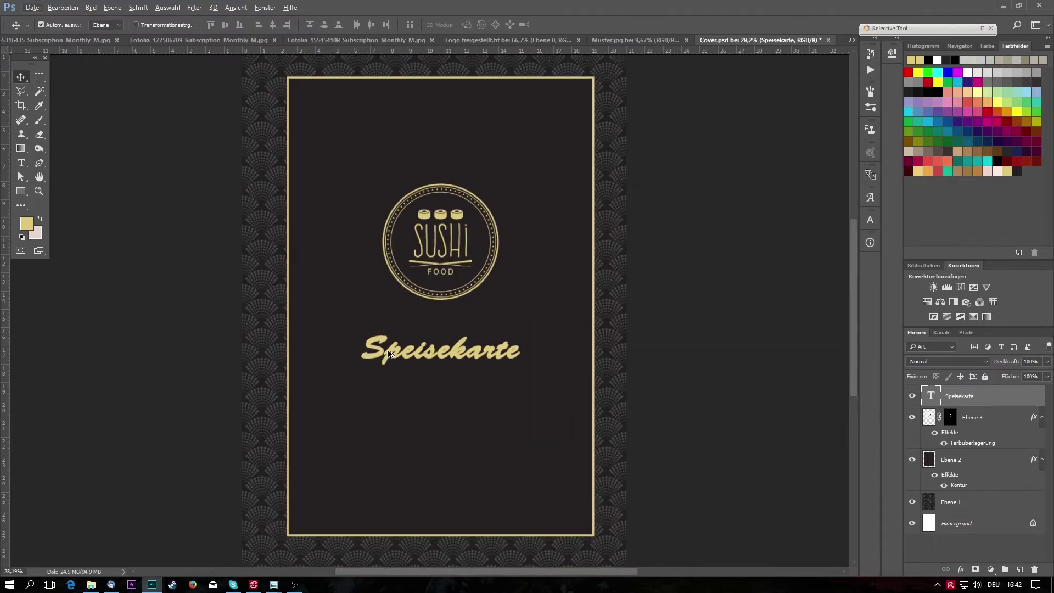
scroll(448, 365, "up", 1)
key("t")
left_click_drag(357, 351, 589, 351)
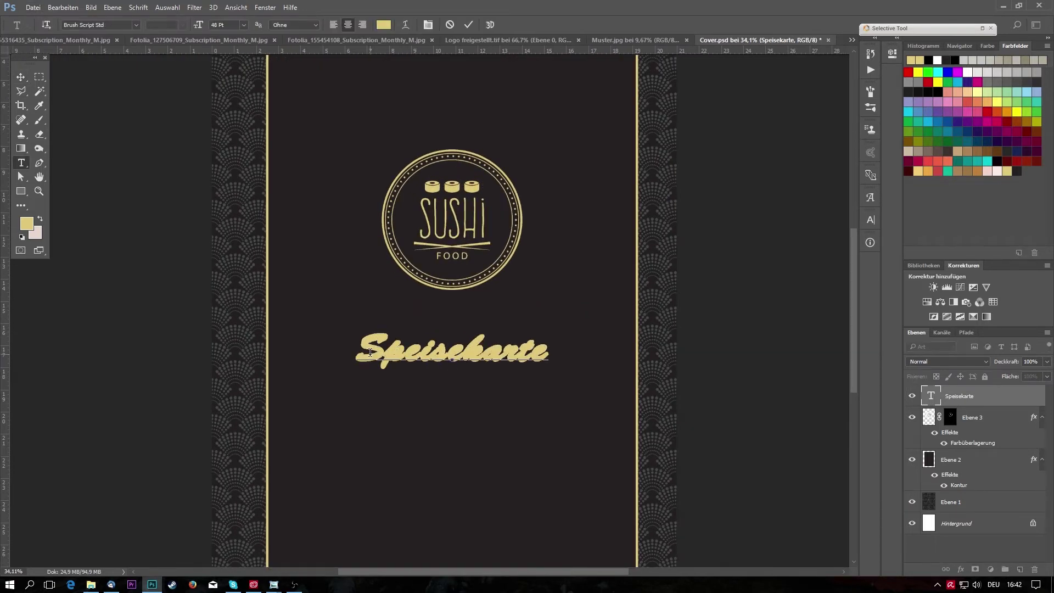
Change the heading font to Bell MT.
left_click(136, 25)
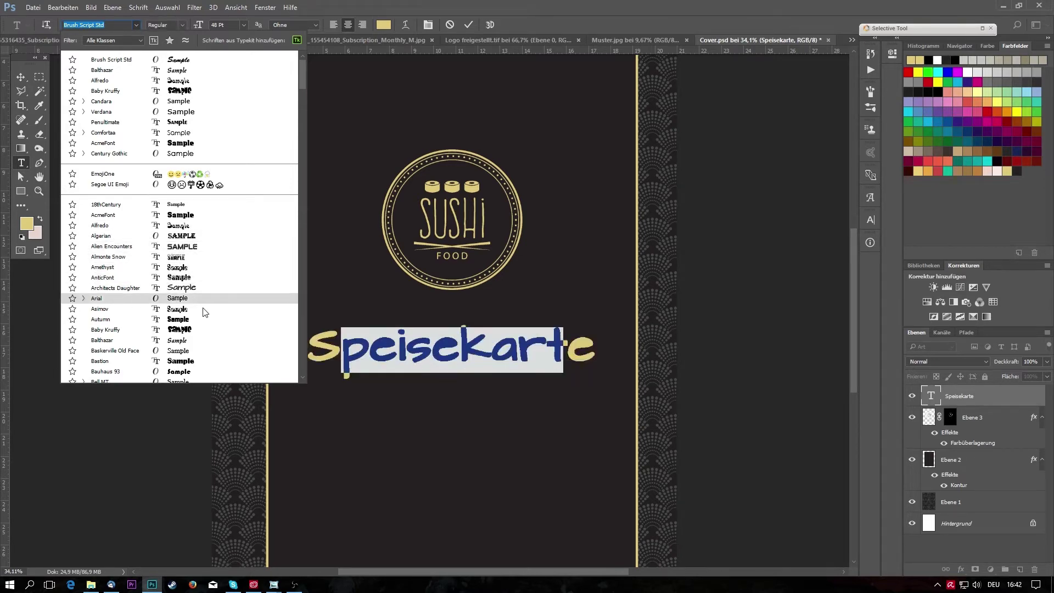
key("Escape")
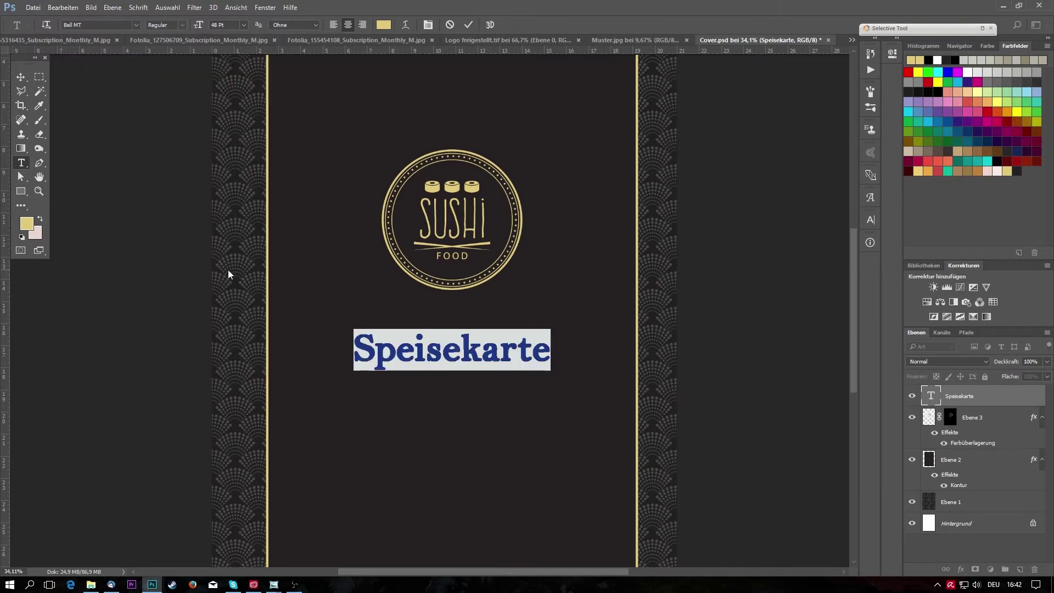
left_click(468, 24)
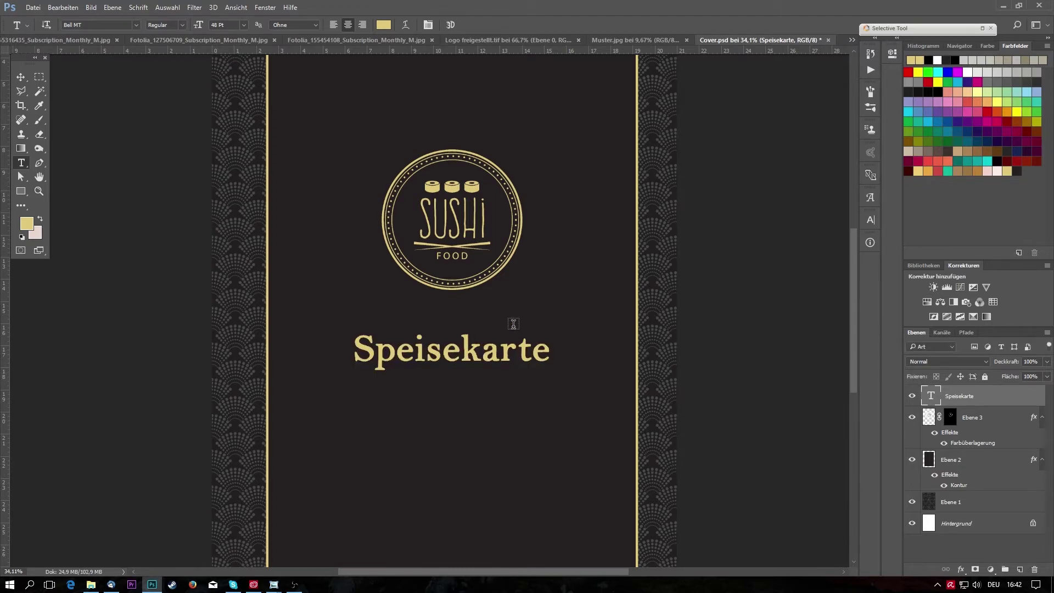
scroll(522, 346, "down", 3)
scroll(440, 345, "down", 2)
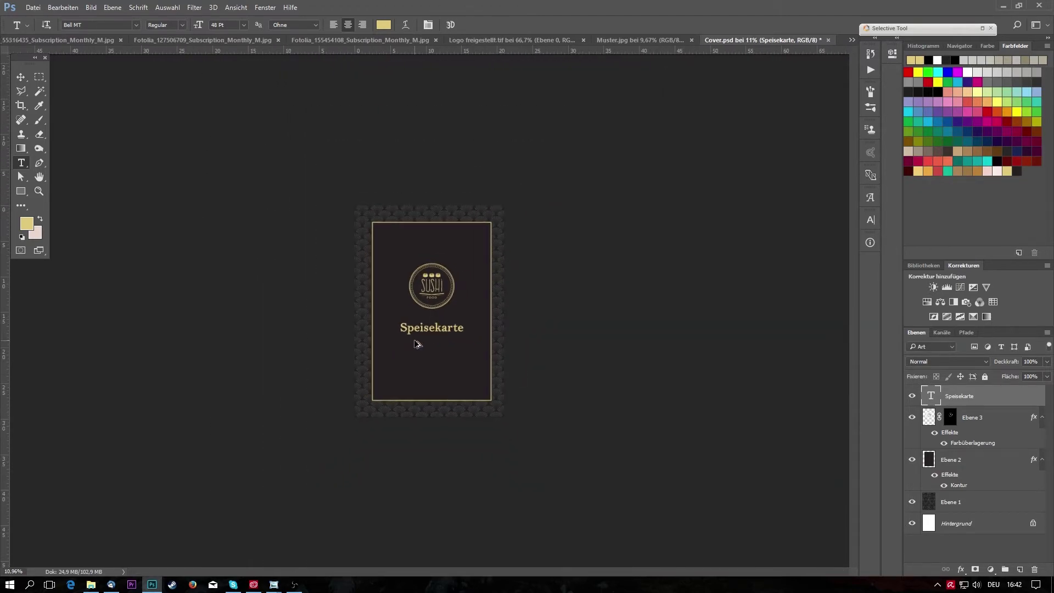
scroll(417, 344, "down", 1)
scroll(416, 343, "up", 2)
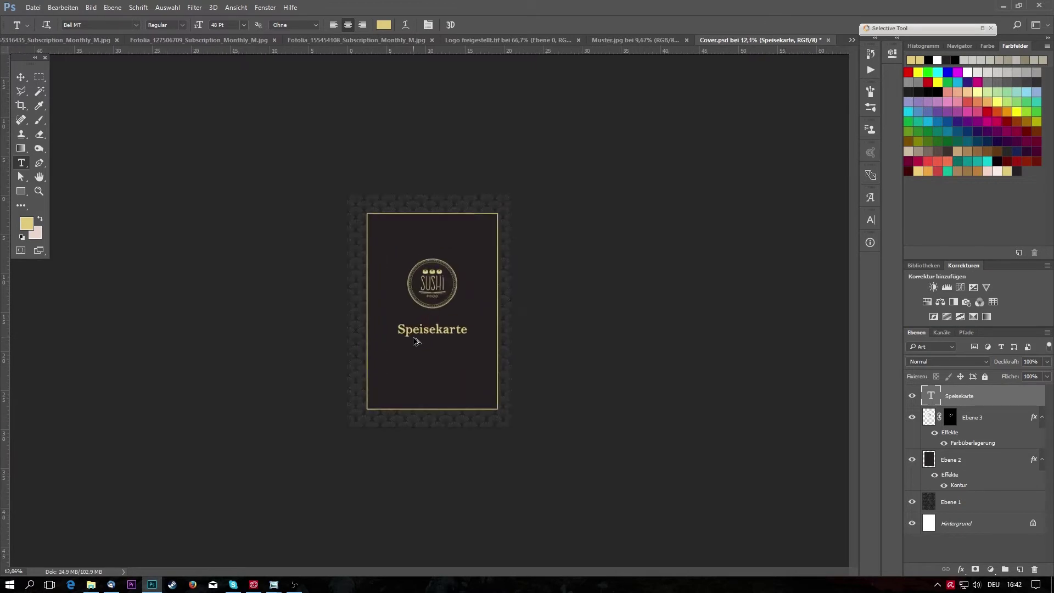
scroll(415, 340, "up", 2)
scroll(414, 336, "up", 2)
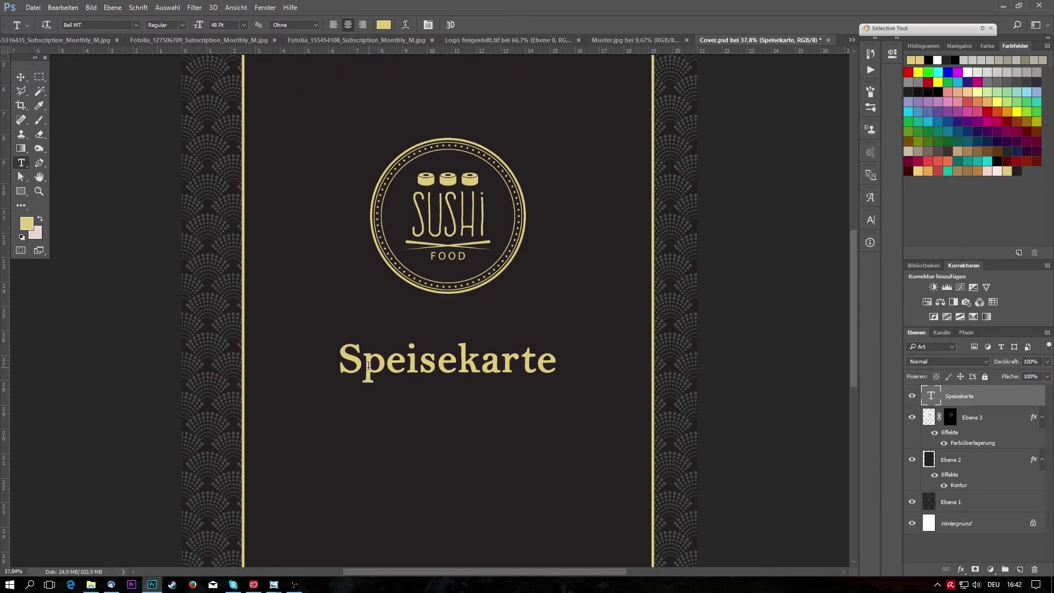
Retype the heading in capitals as SPEISEKARTE.
left_click_drag(368, 365, 577, 364)
key("BackSpace")
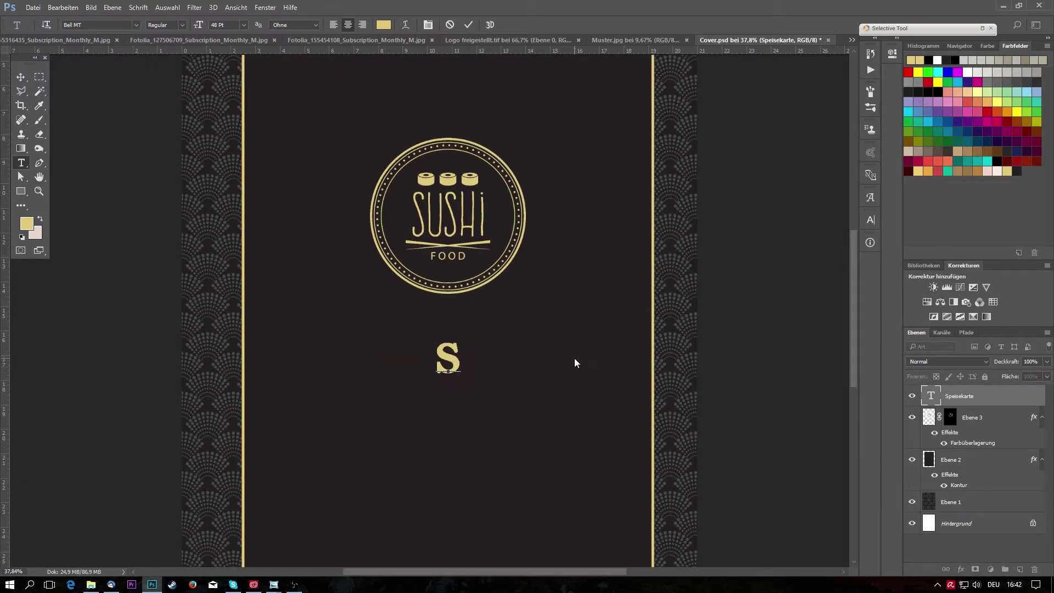
type("PEISE")
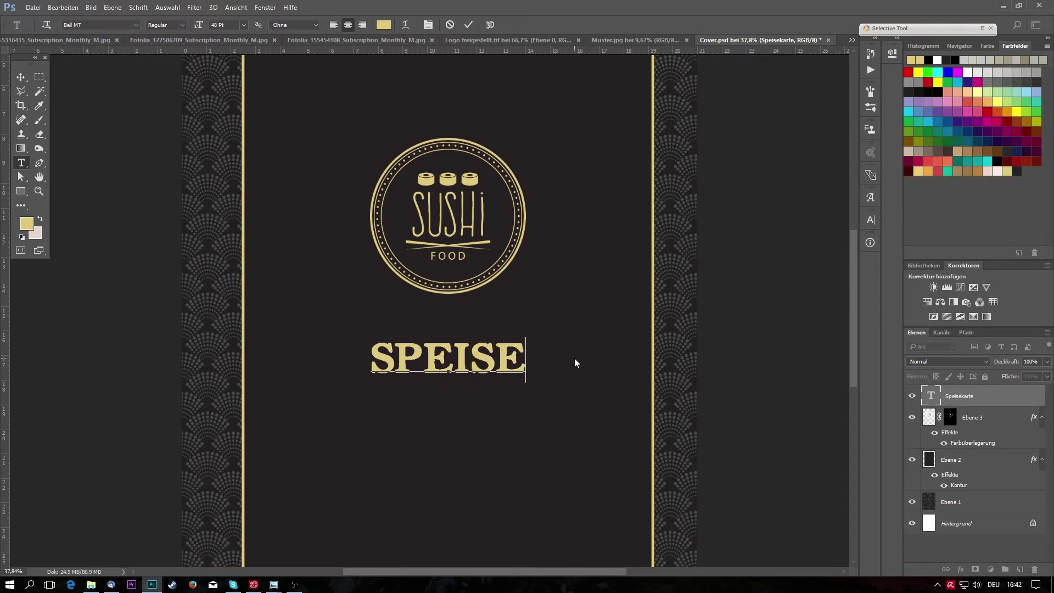
type("KARTE")
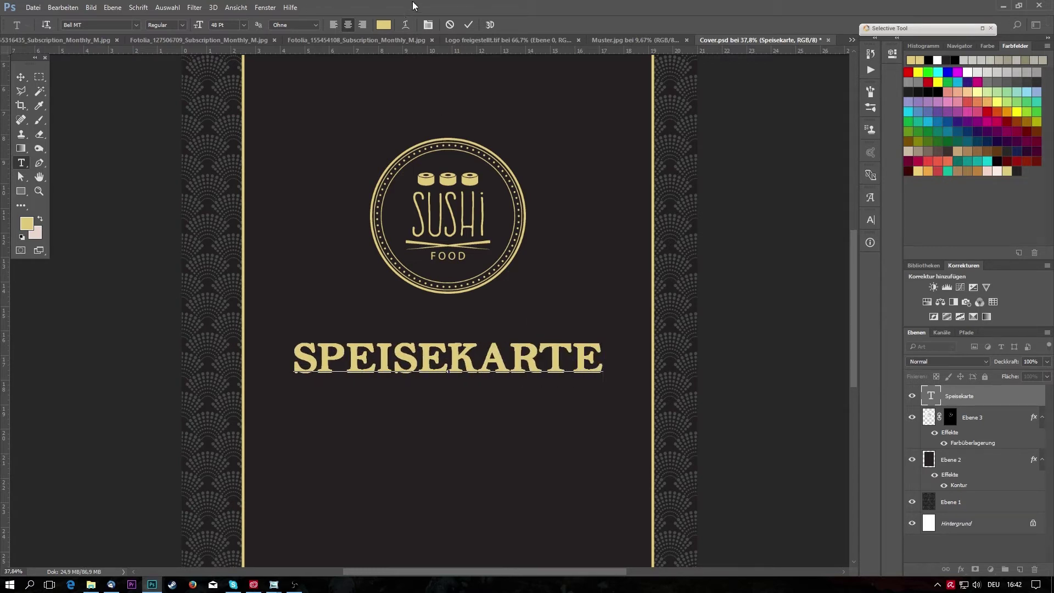
left_click(175, 26)
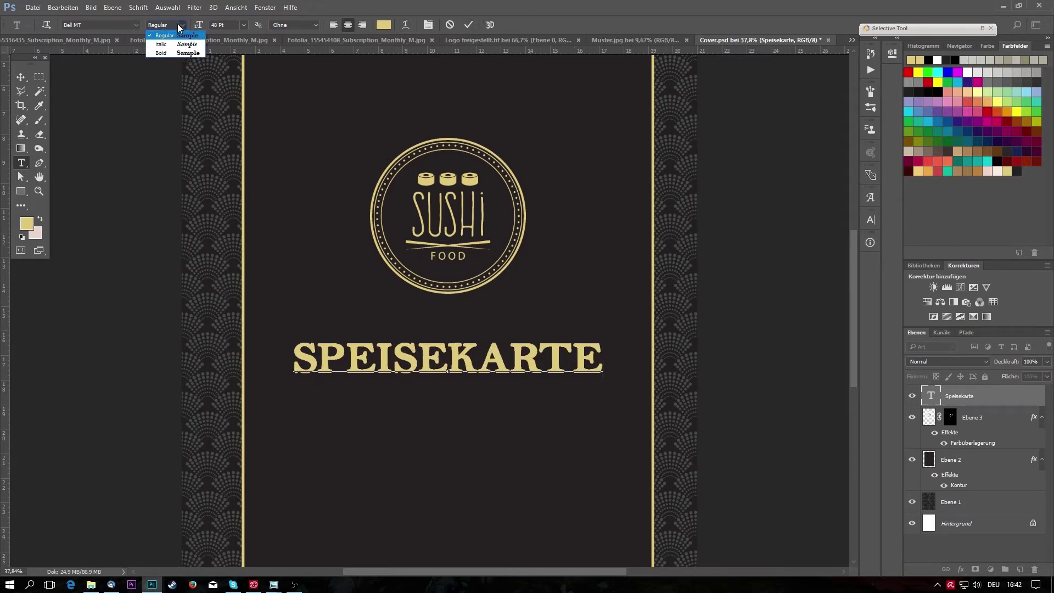
left_click(469, 24)
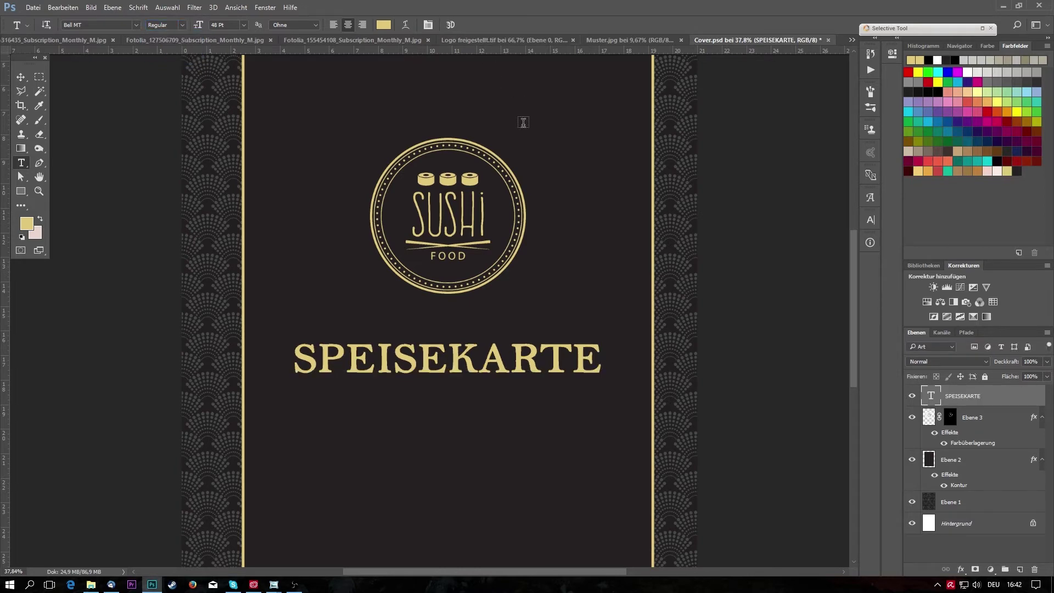
scroll(557, 280, "down", 5)
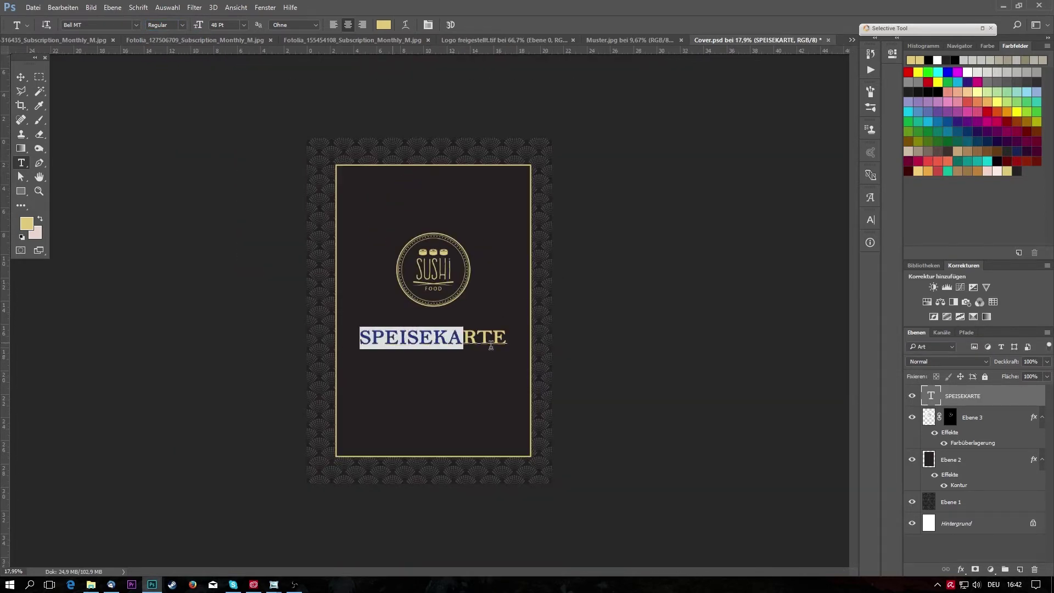
Set the SPEISEKARTE heading size to 30 Pt.
left_click_drag(358, 337, 524, 349)
left_click(243, 24)
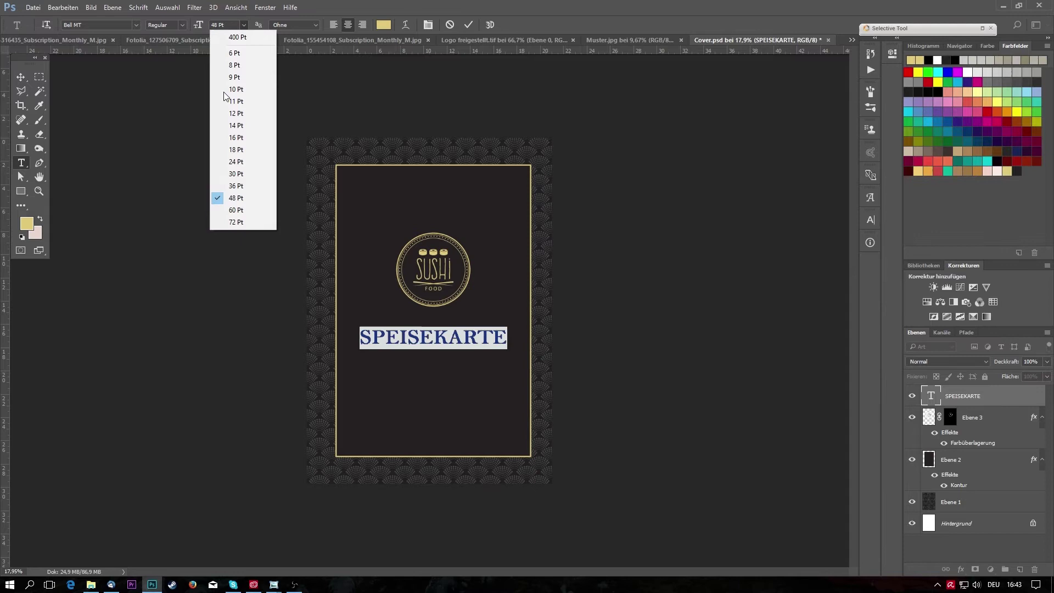
left_click(236, 170)
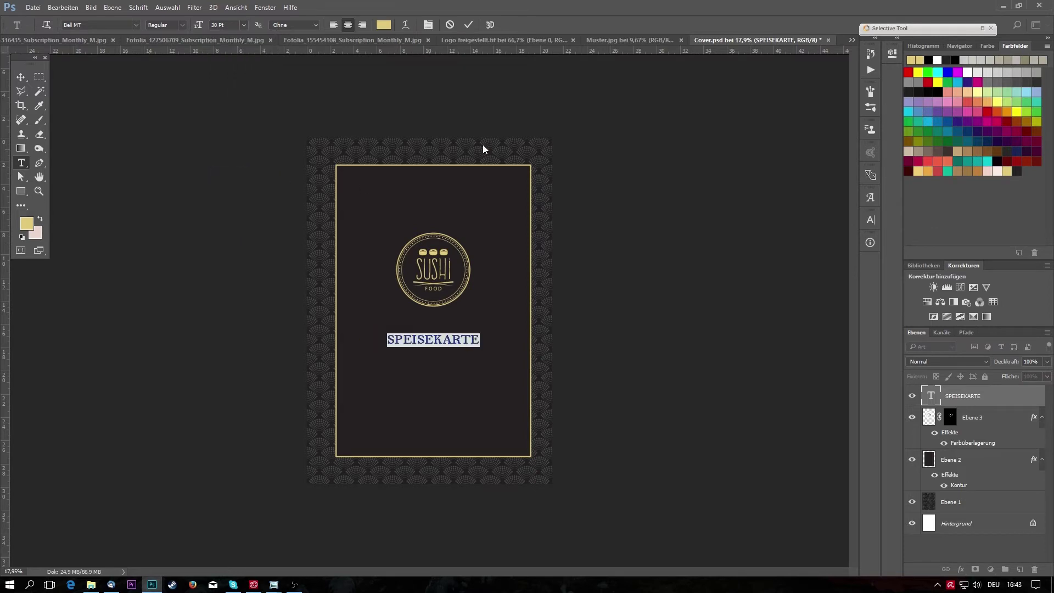
left_click(470, 25)
scroll(438, 345, "down", 3)
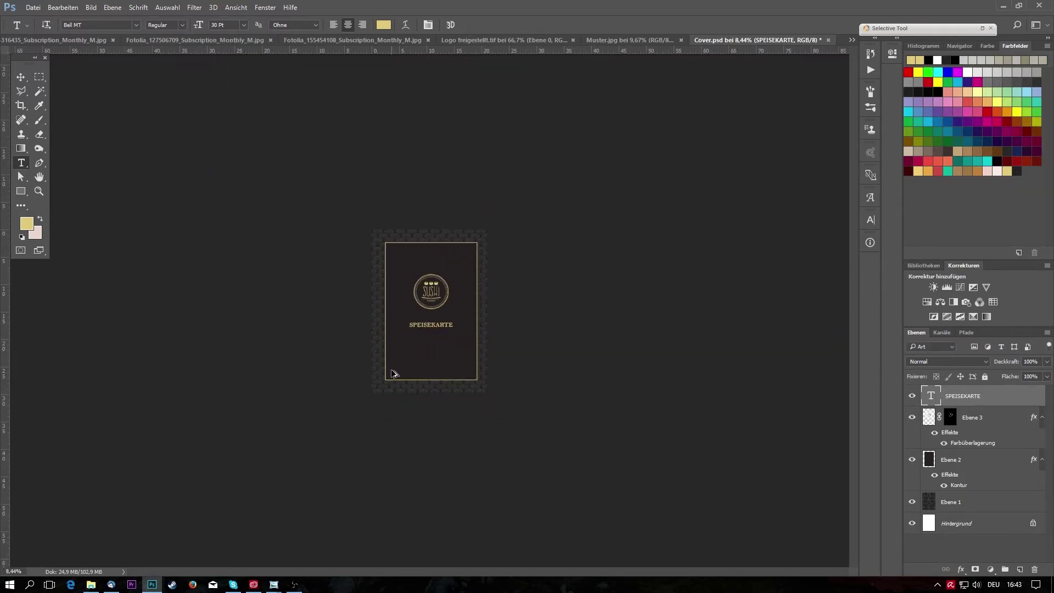
scroll(392, 374, "up", 1)
scroll(384, 372, "up", 2)
scroll(378, 369, "up", 2)
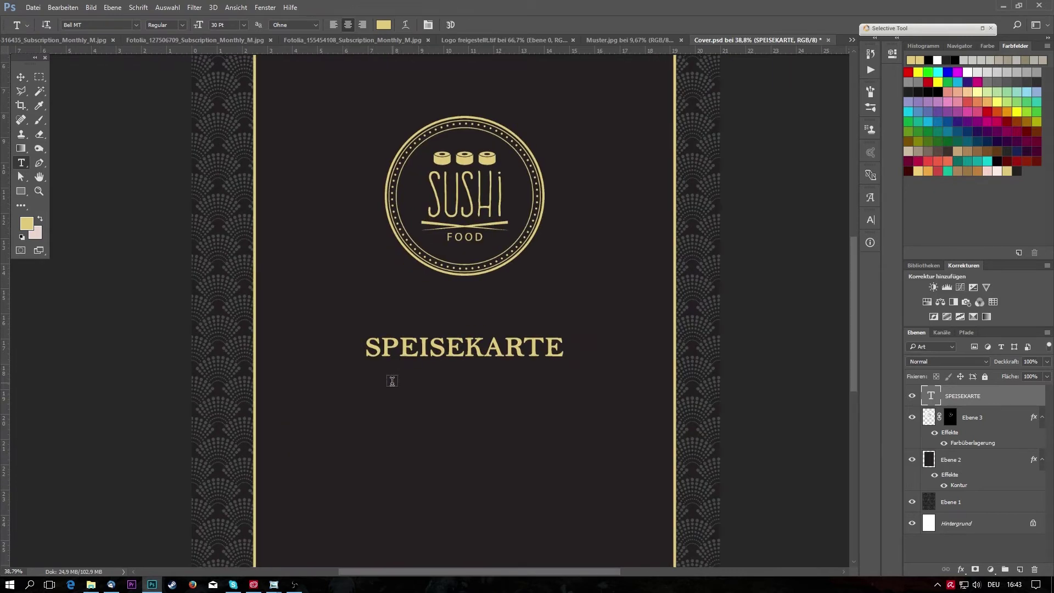
Add the tagline 'Taste the difference!' under the heading in italic at 18 Pt.
left_click(393, 389)
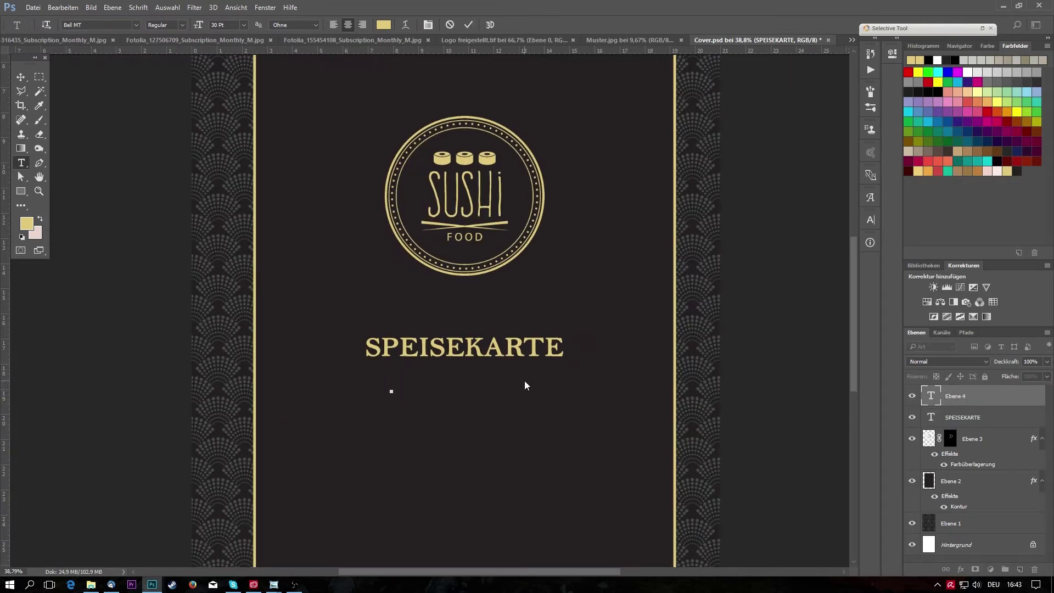
type("Taste ")
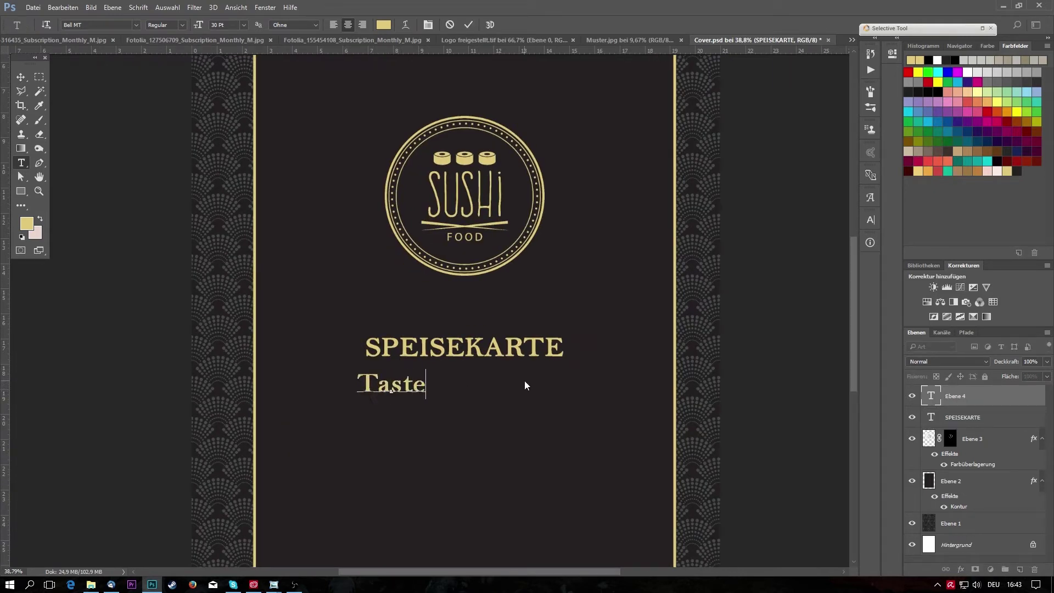
type("the differen")
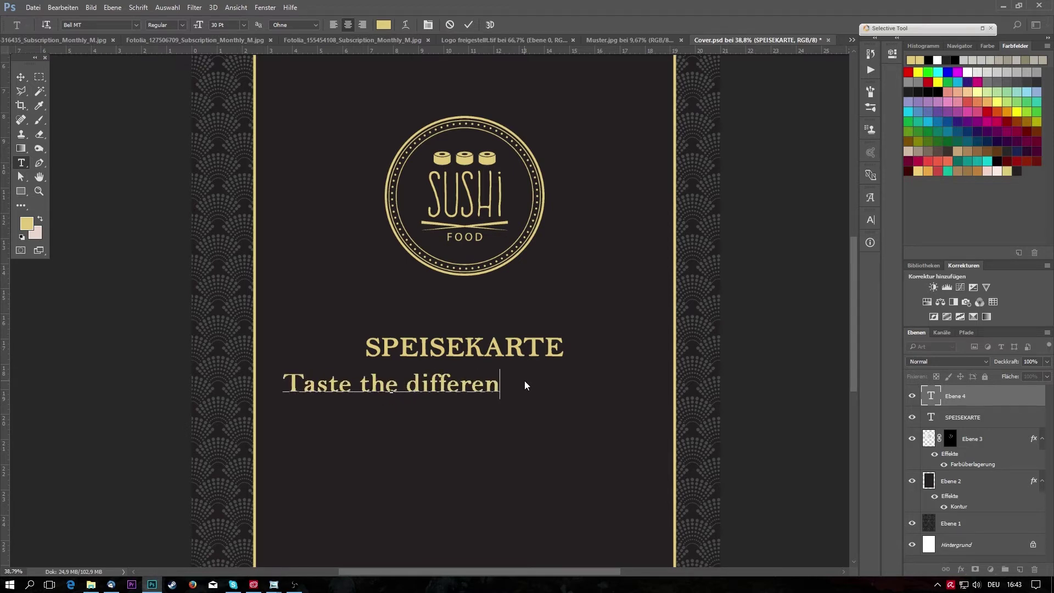
type("ce!")
key("ctrl+a")
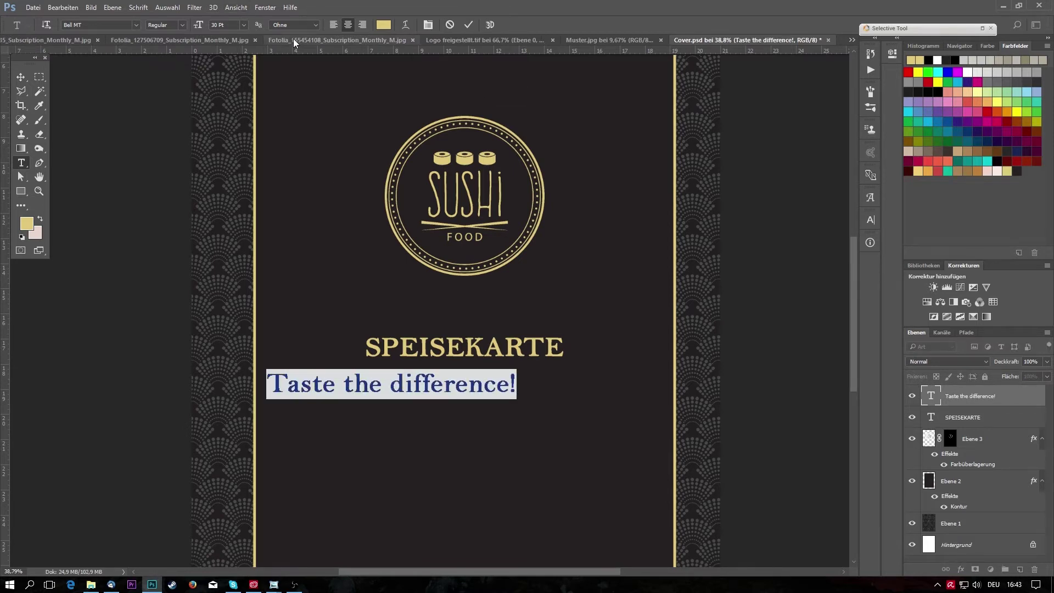
left_click(177, 25)
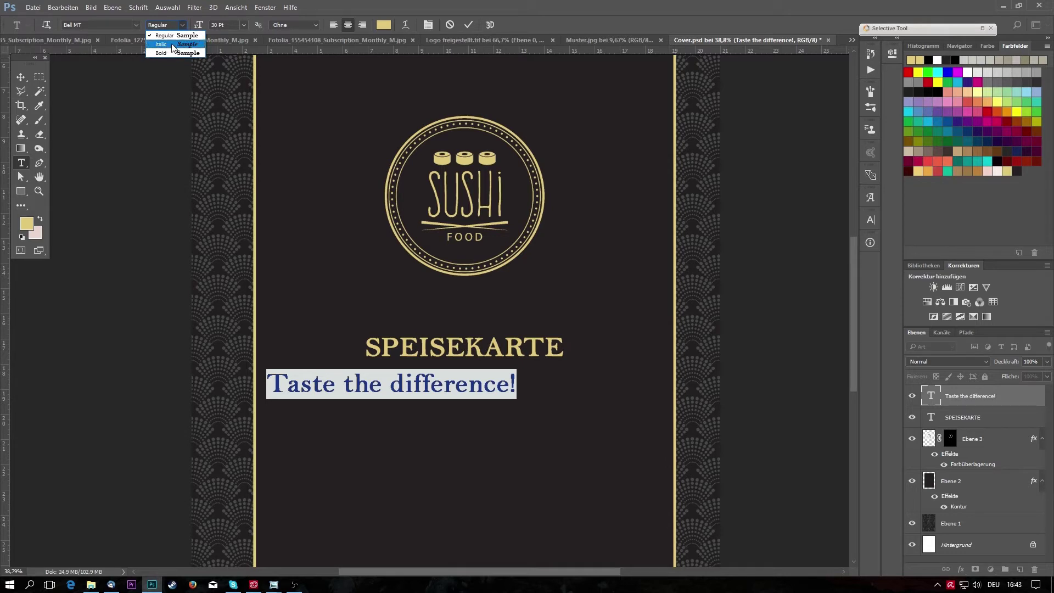
left_click(174, 45)
left_click(243, 25)
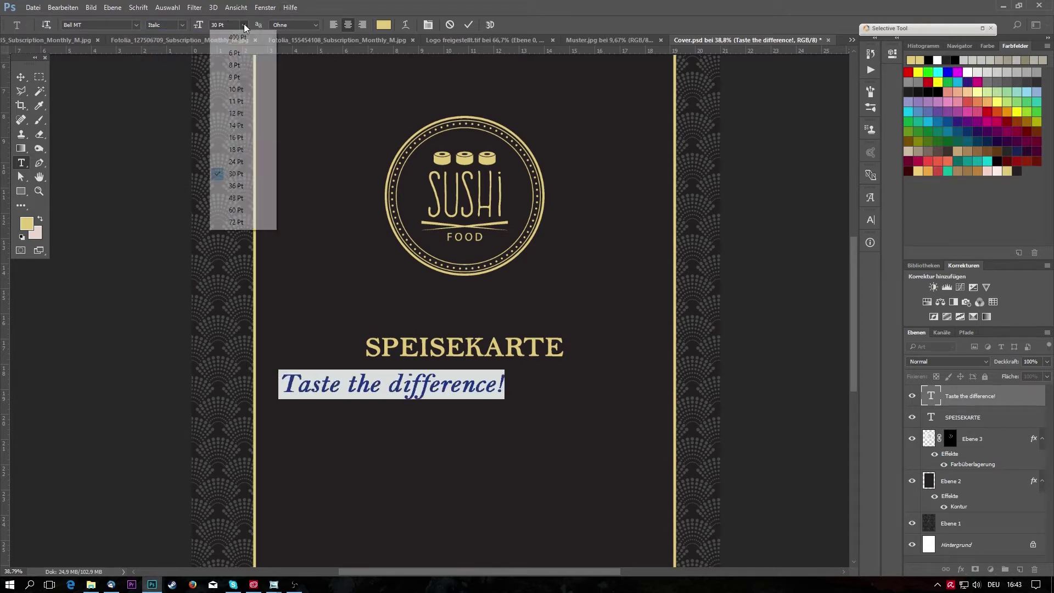
left_click(244, 150)
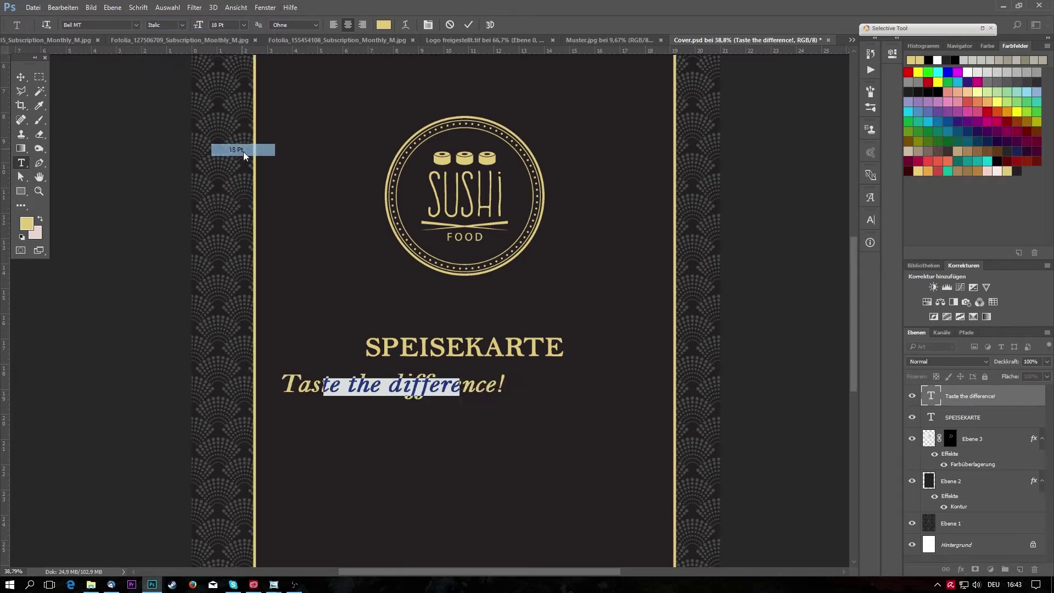
left_click(469, 25)
Move the tagline to sit centred beneath the heading.
key("v")
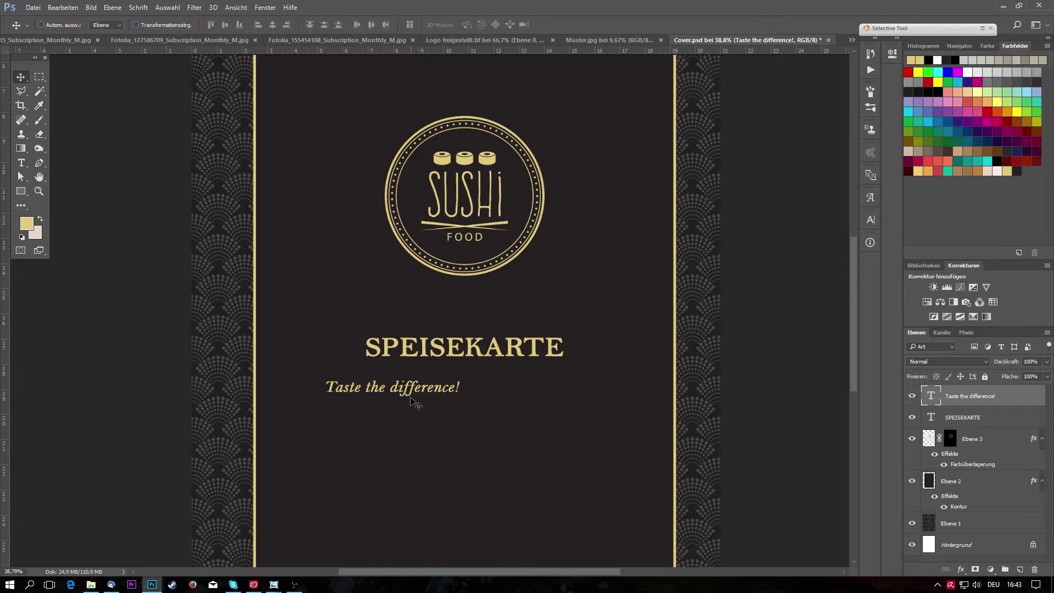
mouse_move(409, 396)
left_mouse_down()
mouse_move(479, 391)
mouse_move(479, 407)
left_mouse_up()
scroll(558, 429, "down", 3)
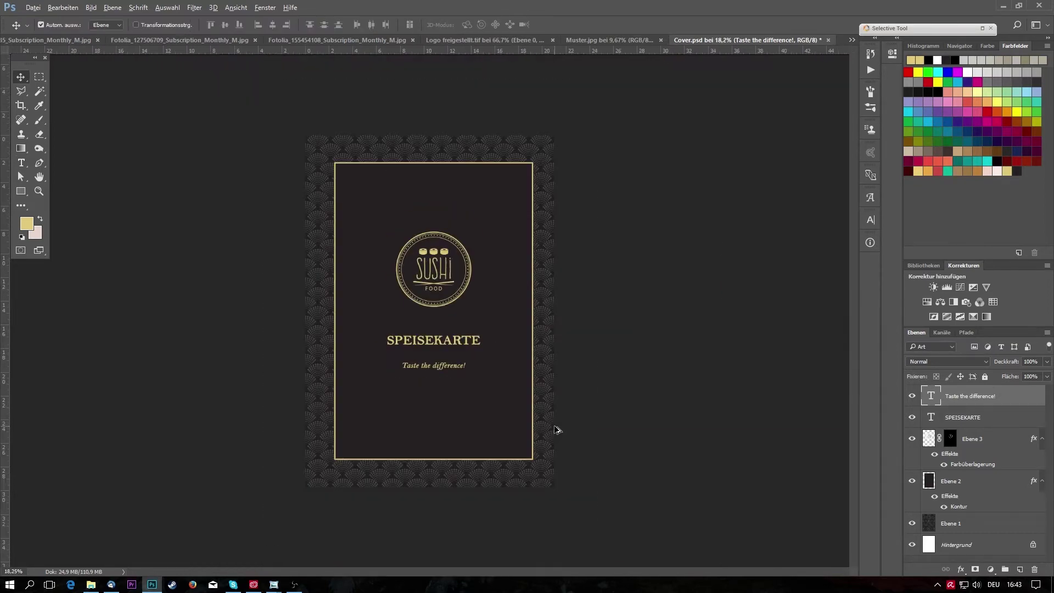
scroll(455, 390, "up", 2)
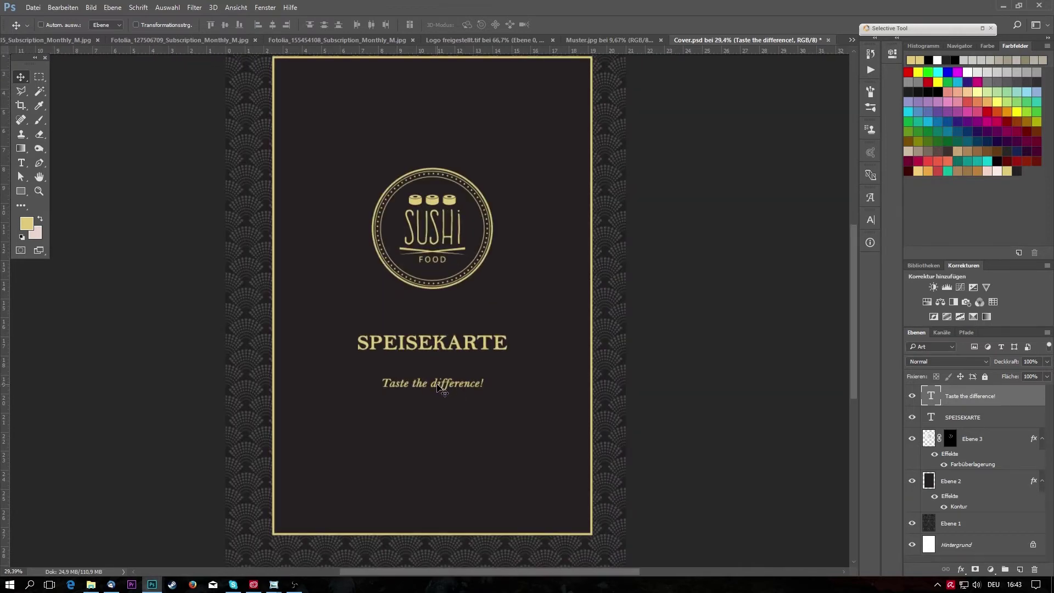
Enlarge the tagline to 24 pt and save the cover.
double_click(442, 391)
key("ctrl+a")
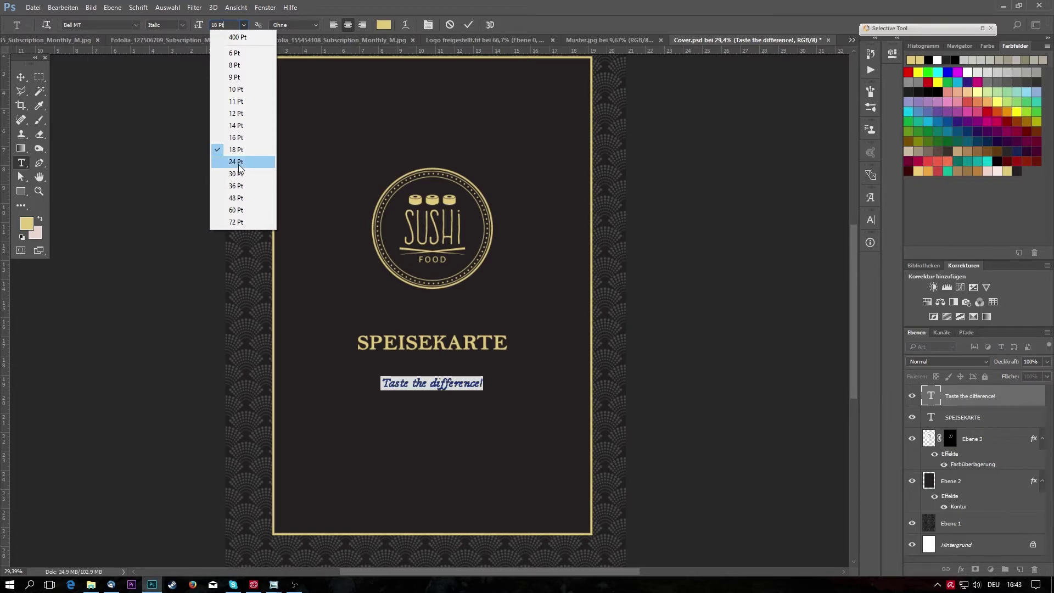
left_click(236, 162)
left_click(467, 27)
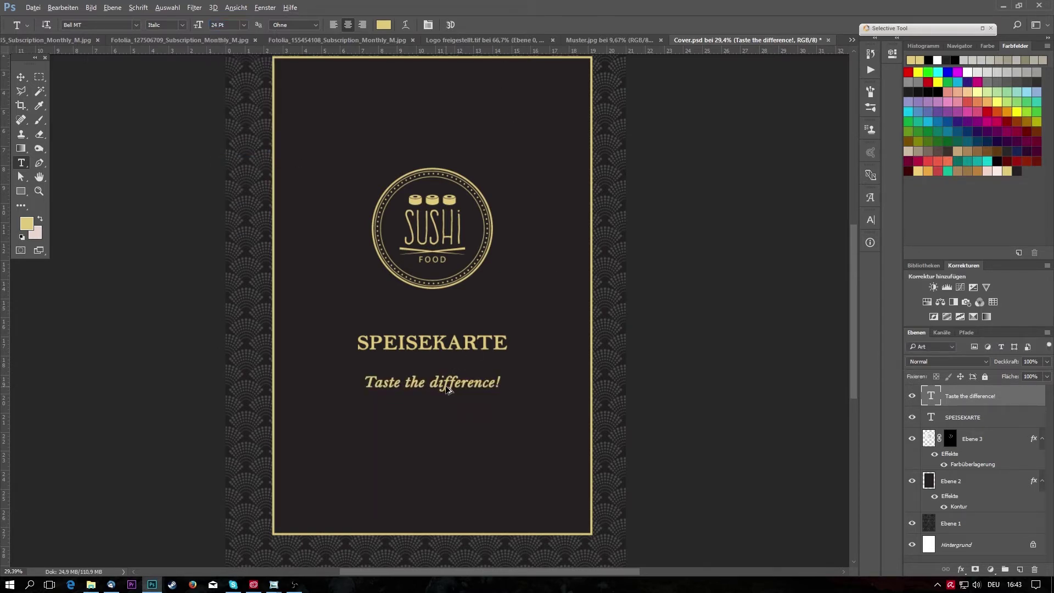
scroll(448, 389, "down", 3)
scroll(446, 389, "down", 2)
scroll(446, 387, "up", 2)
scroll(430, 373, "up", 2)
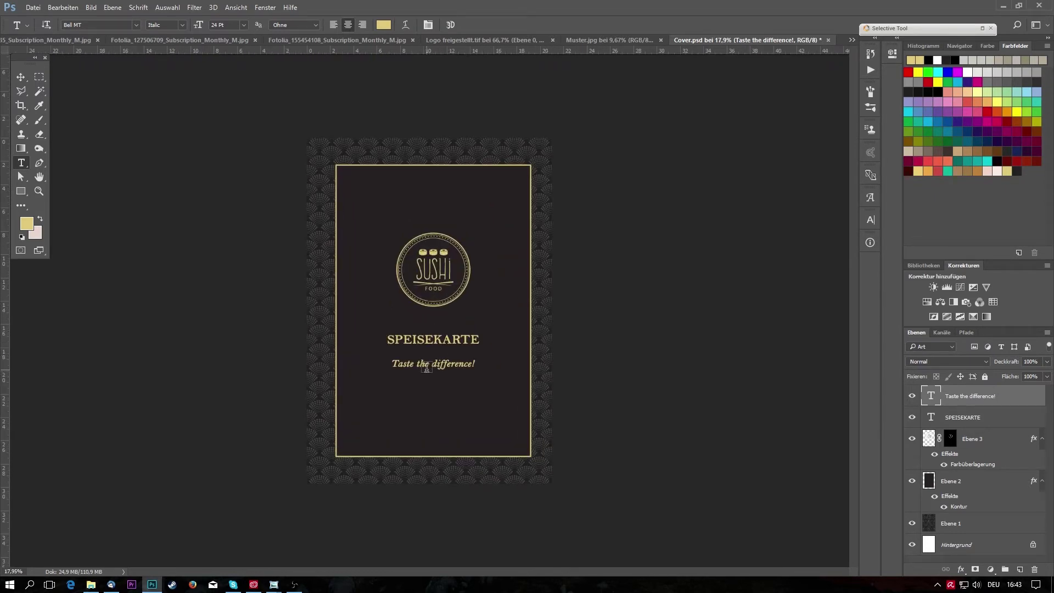
scroll(430, 379, "down", 2)
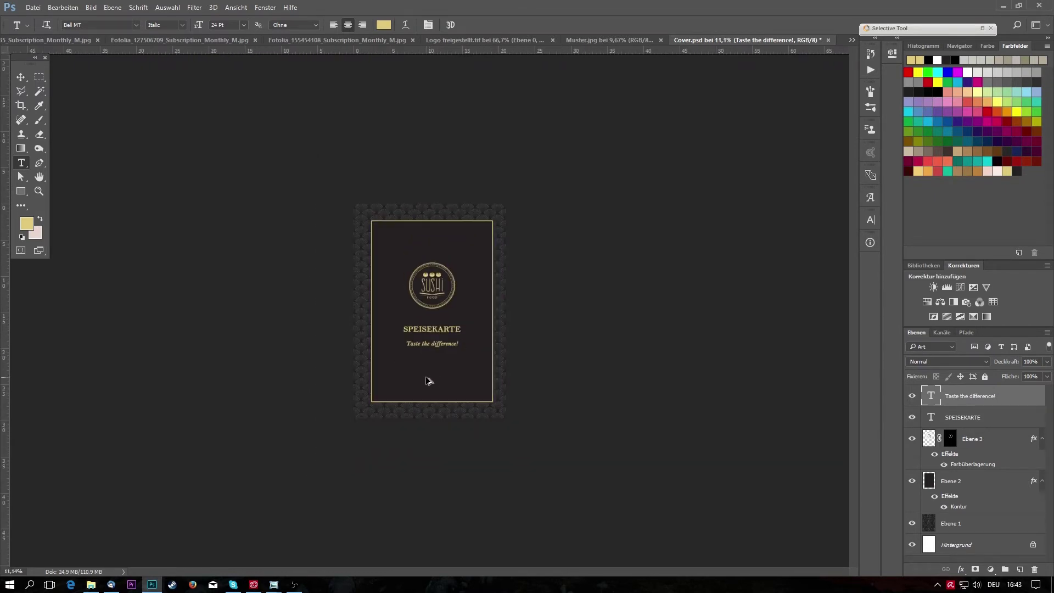
scroll(429, 381, "up", 2)
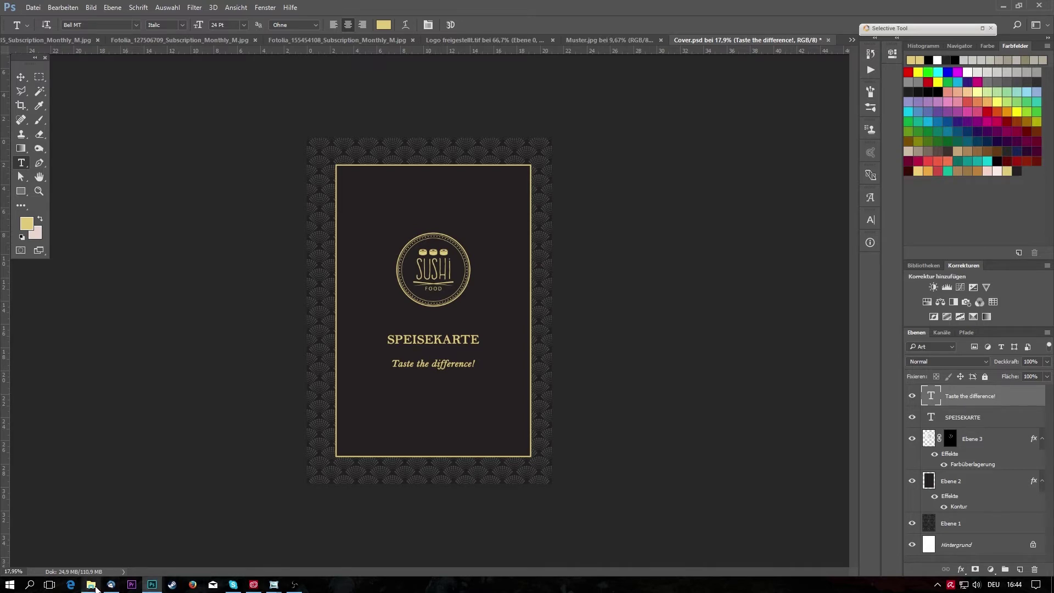
key("ctrl+s")
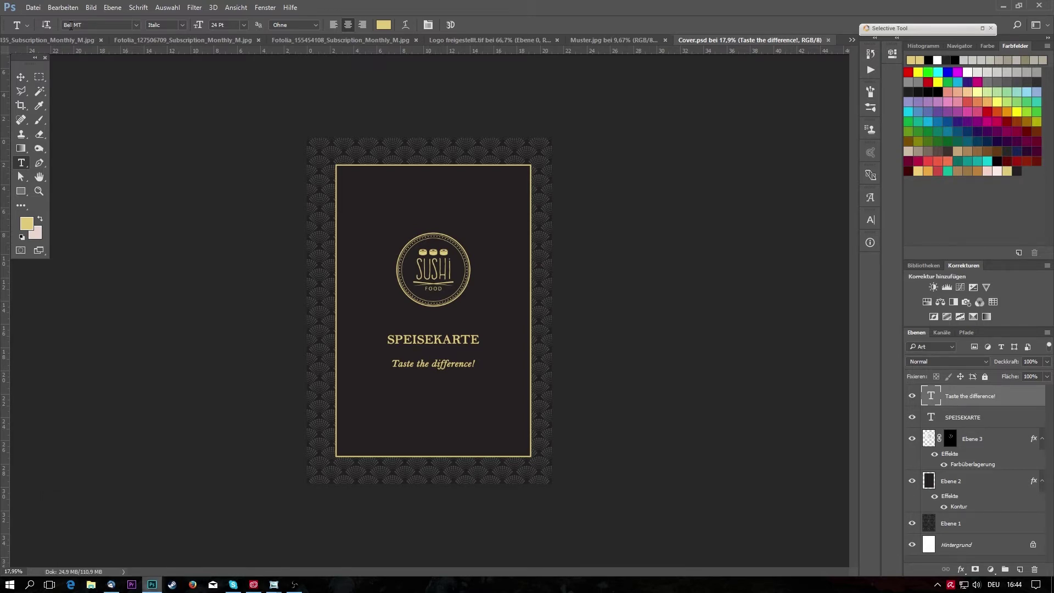
Create a new blank document at the clipboard size.
left_click(31, 8)
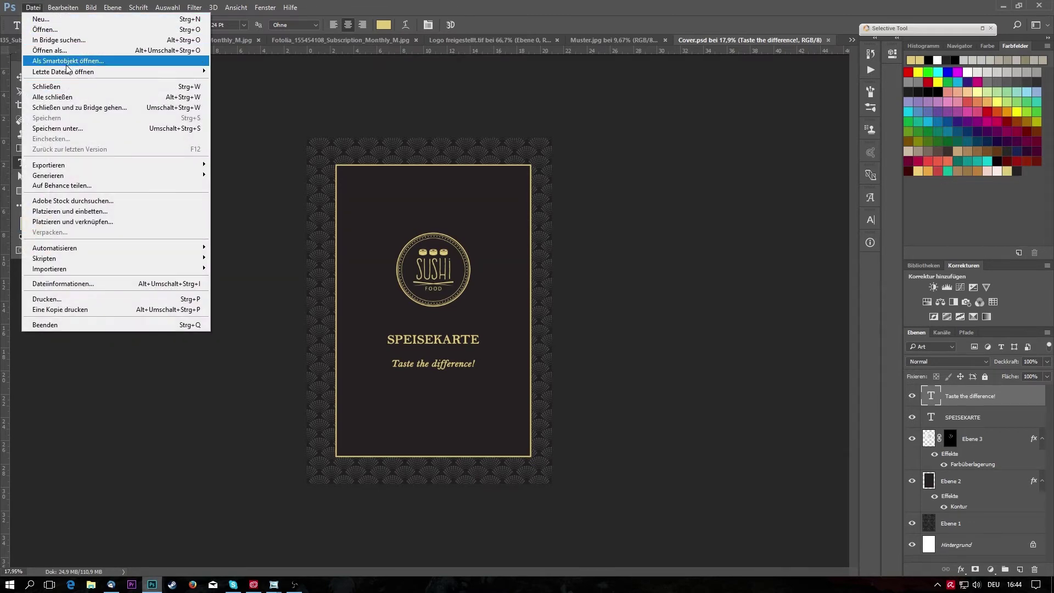
left_click(66, 19)
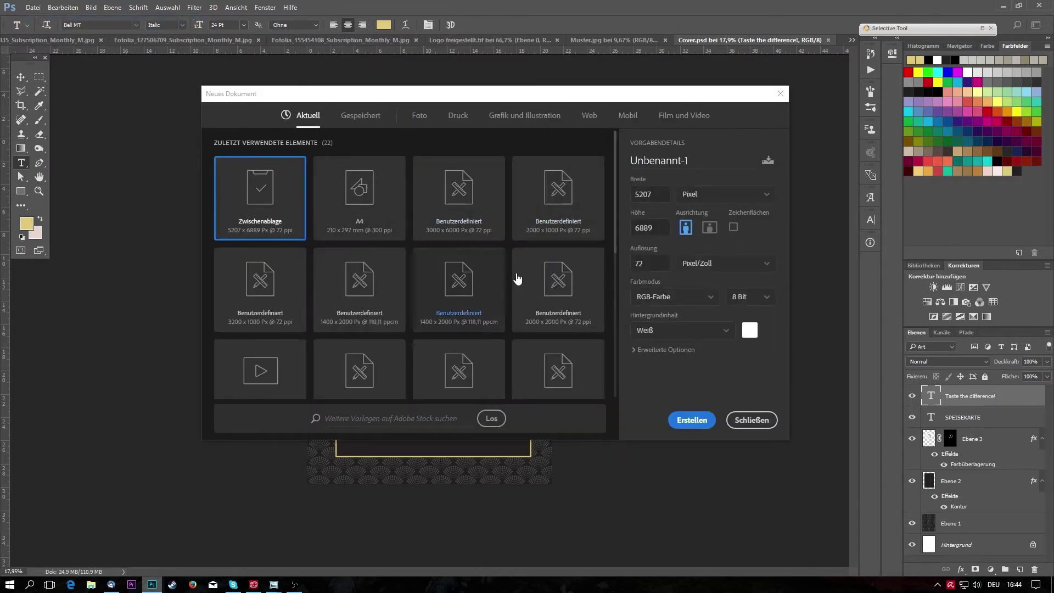
left_click(697, 427)
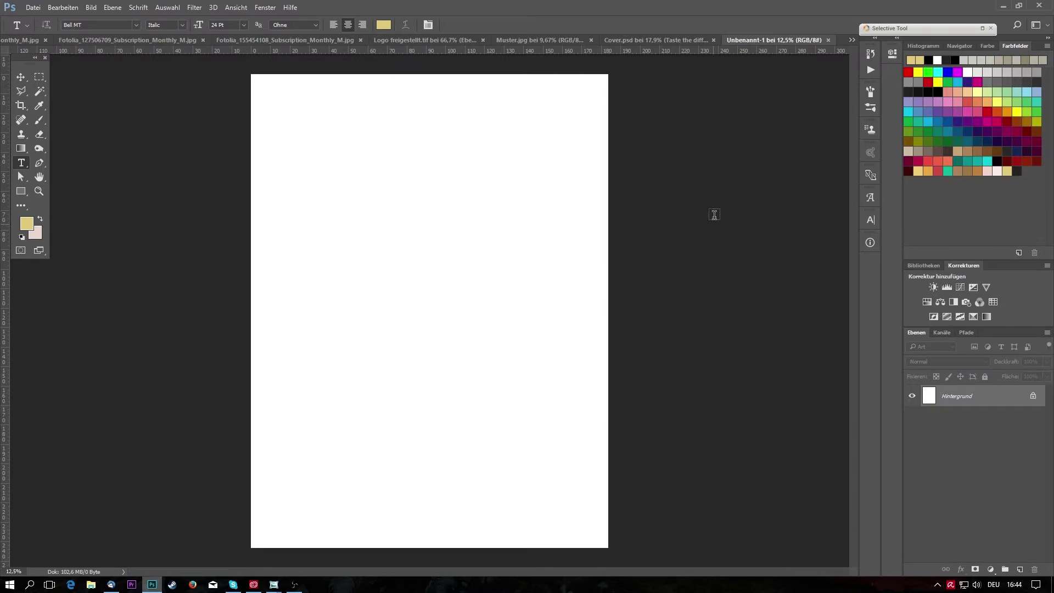
Paste the fan pattern into Unbenannt-1, fit it, and close Muster.jpg keeping changes.
left_click(534, 43)
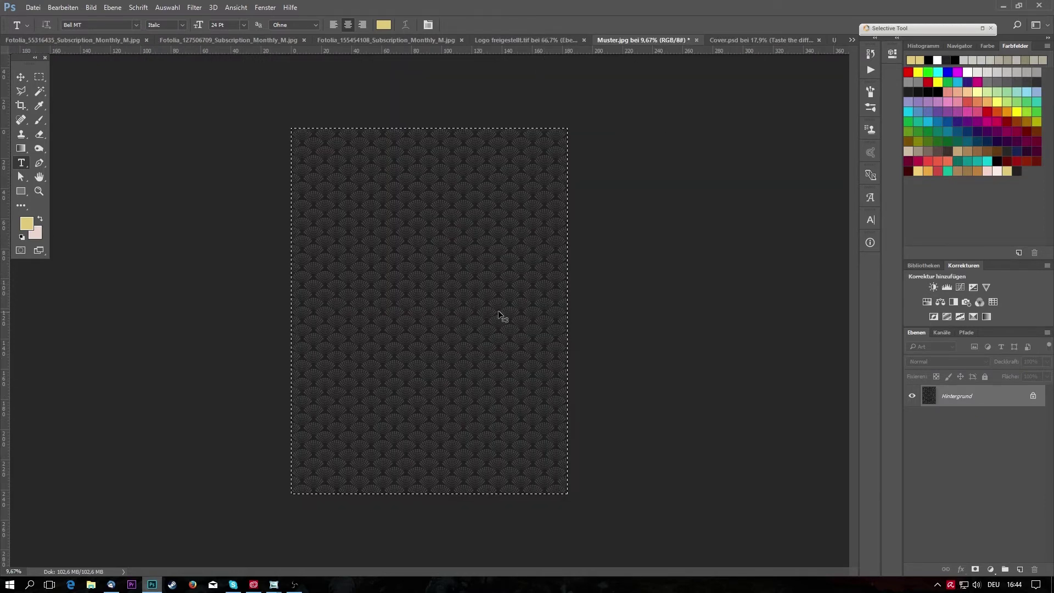
left_click(760, 39)
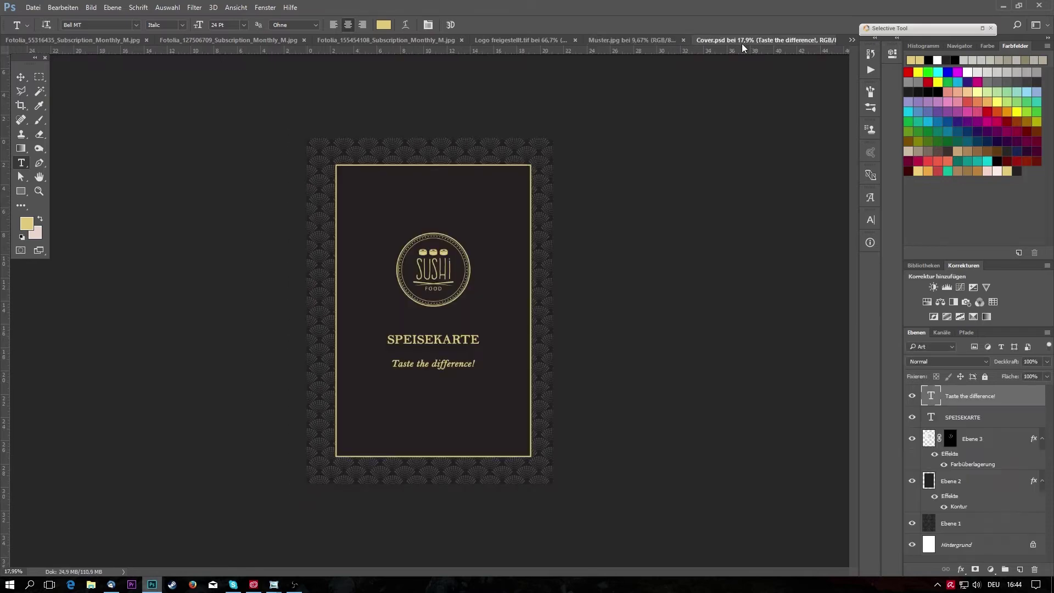
left_click(849, 40)
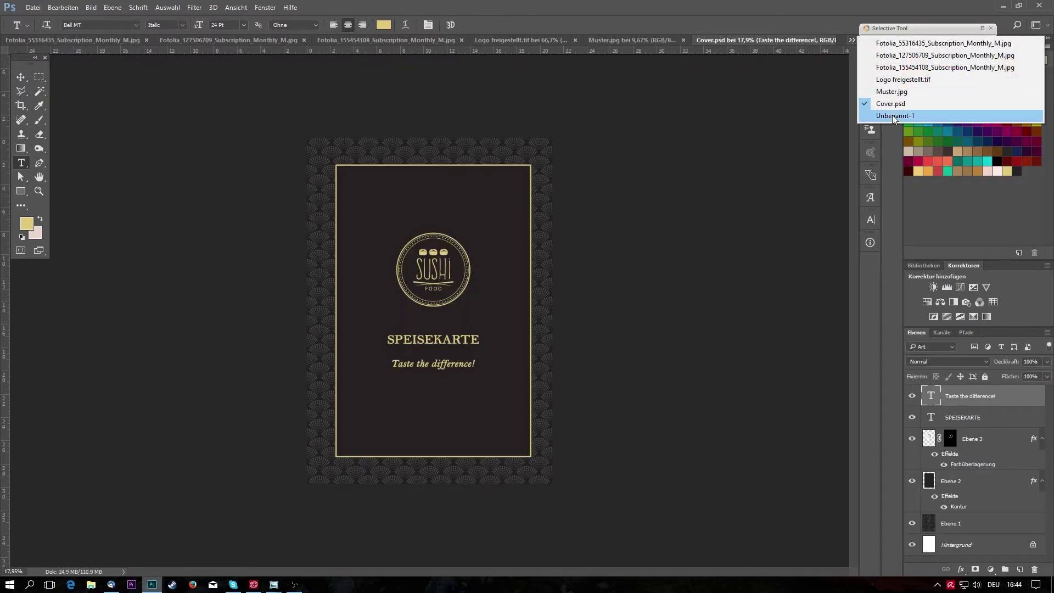
left_click(879, 114)
key("ctrl+v")
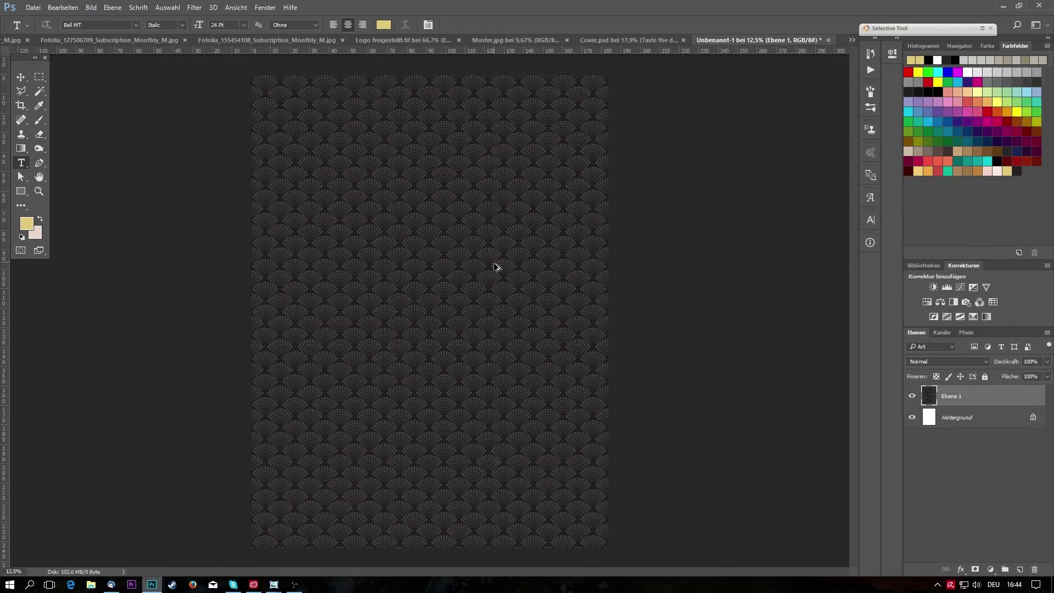
scroll(497, 269, "down", 2)
key("ctrl+t")
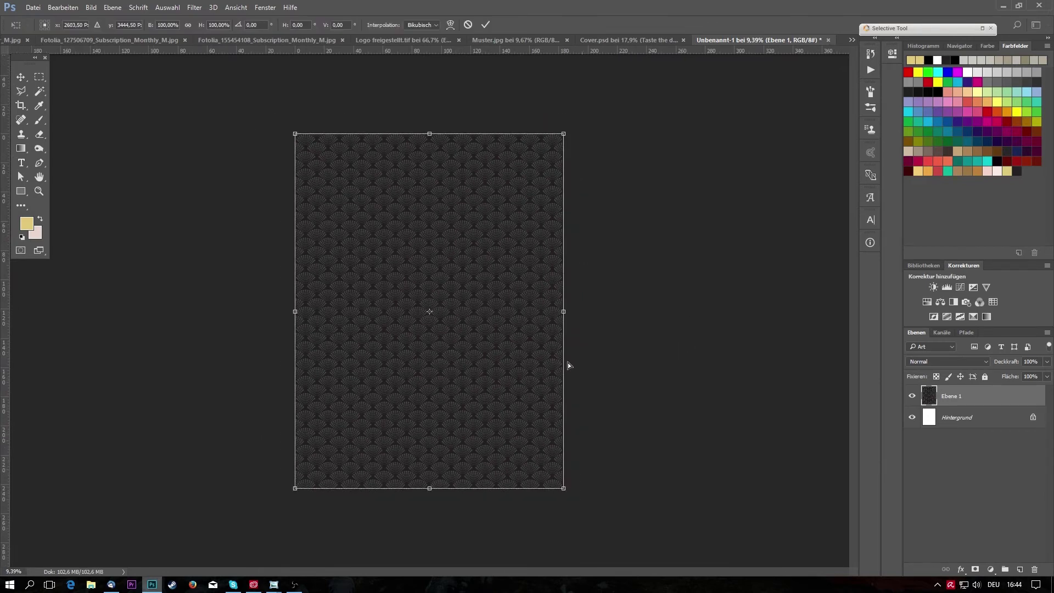
key("t")
left_click(568, 38)
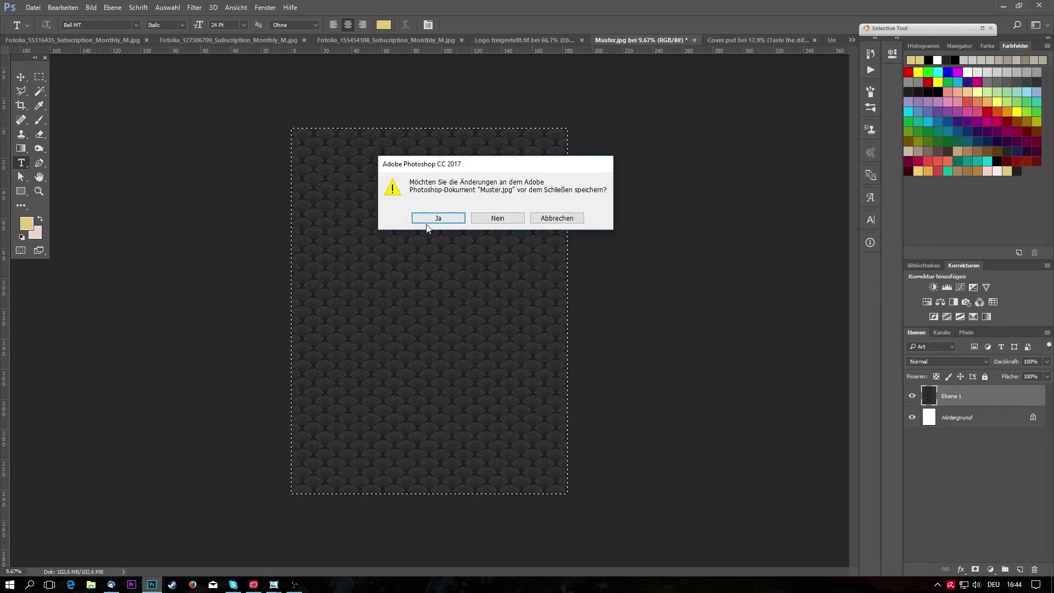
left_click(434, 220)
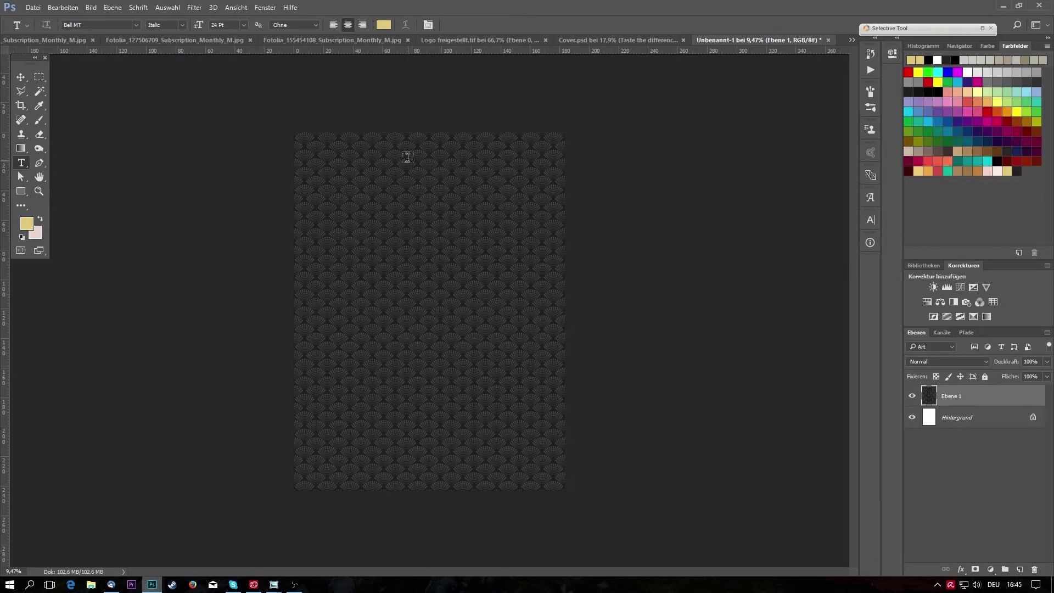
Fill a top rectangle with the gold swatch on a new layer and centre it.
key("m")
left_click_drag(387, 132, 483, 185)
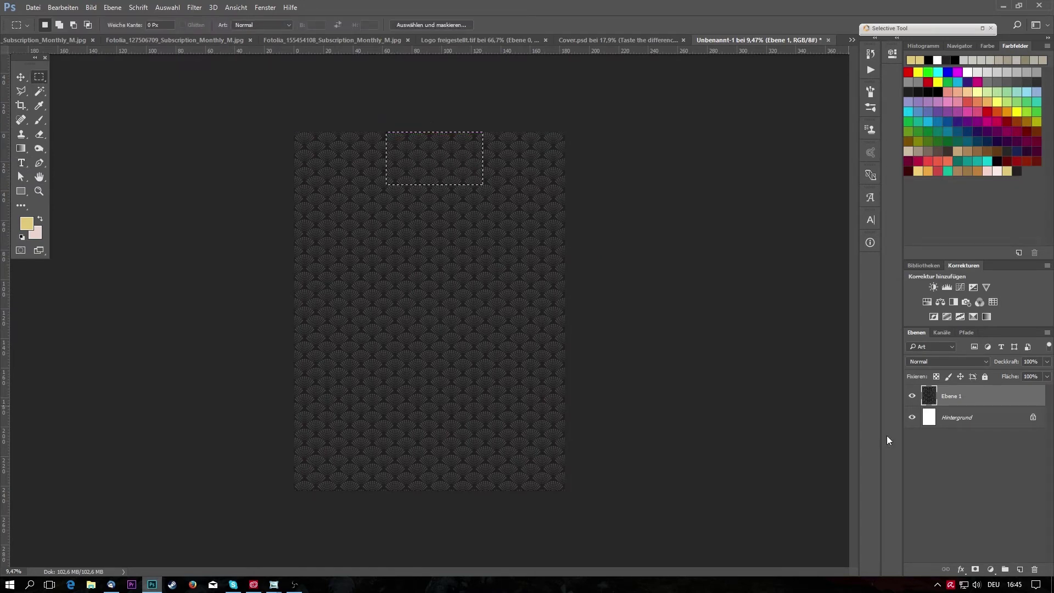
left_click(1025, 570)
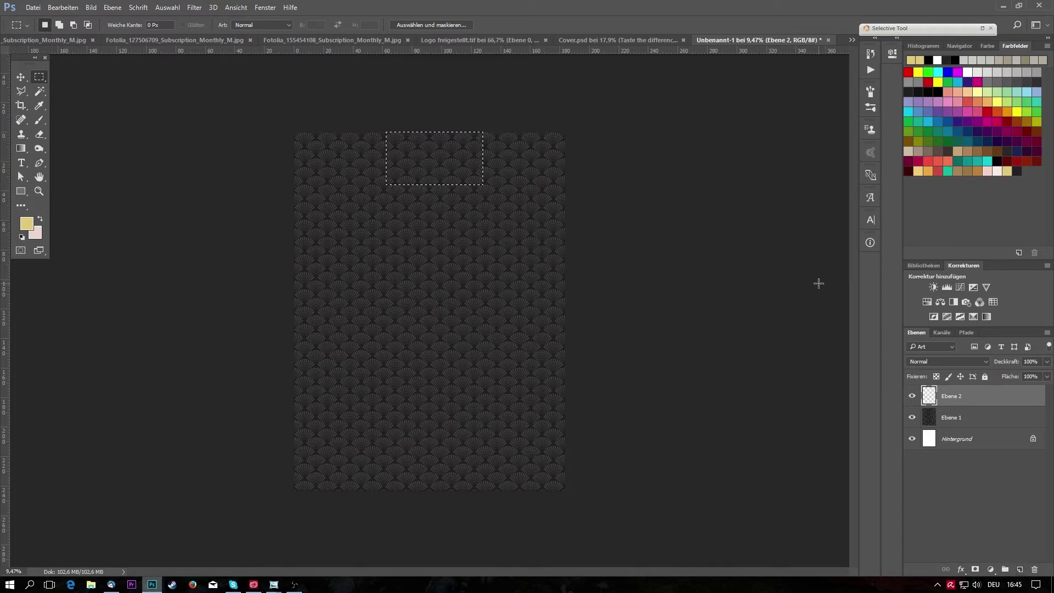
key("shift+F5")
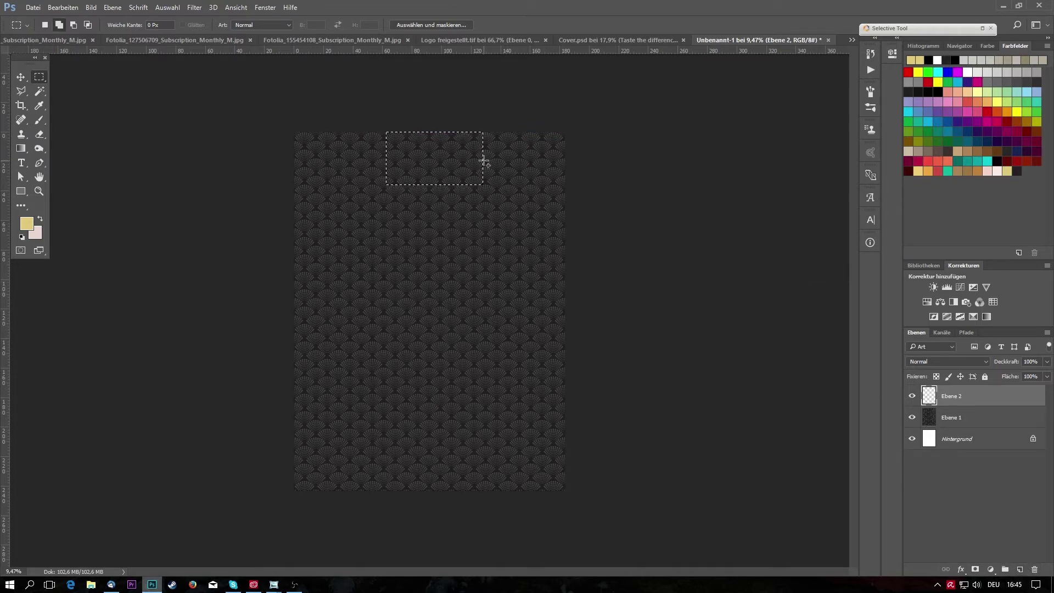
left_click(710, 153)
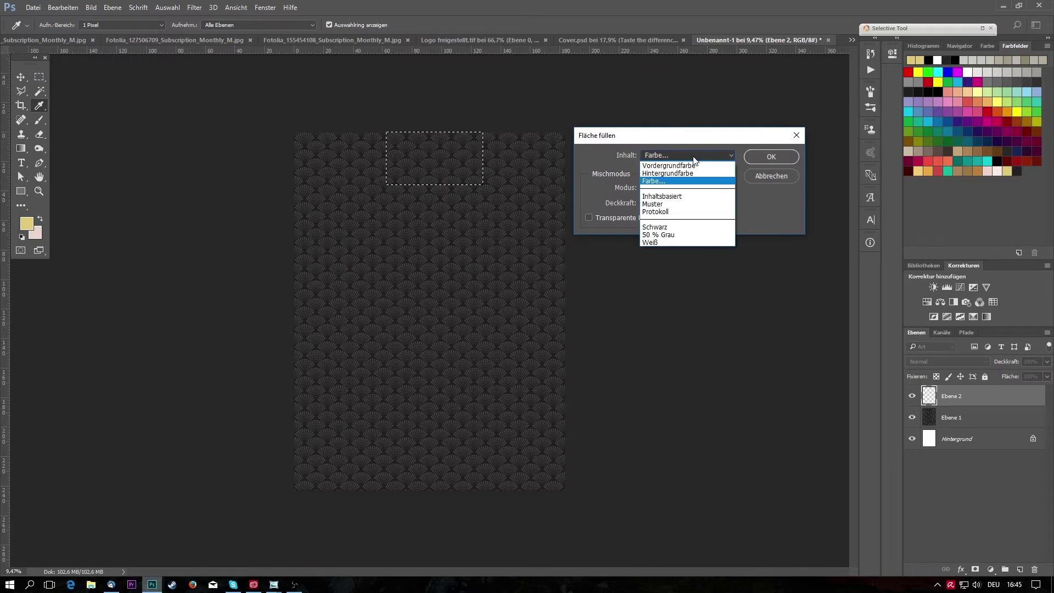
left_click(696, 177)
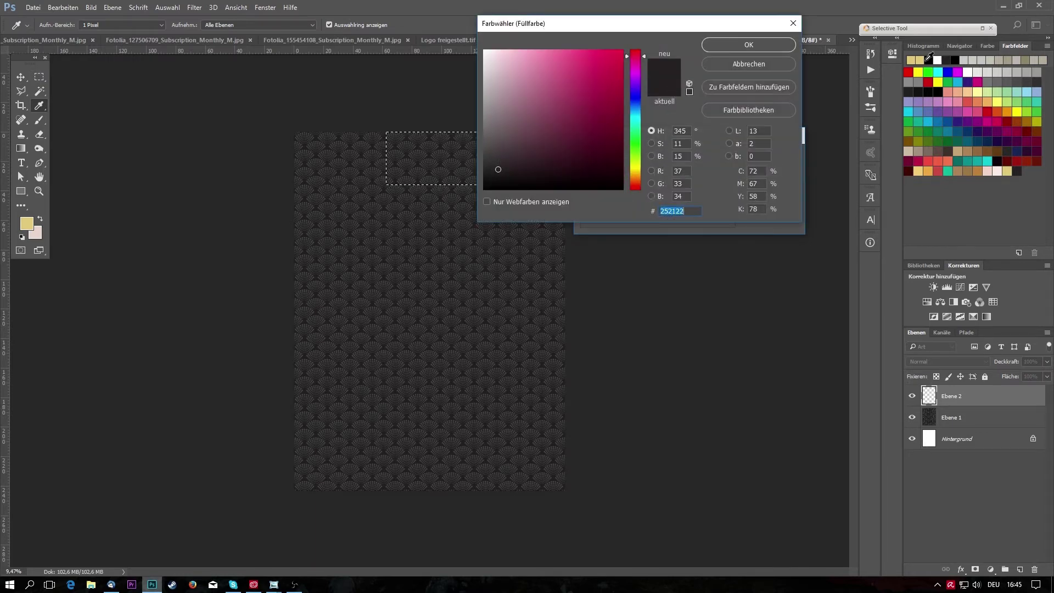
left_click(921, 59)
left_click(748, 45)
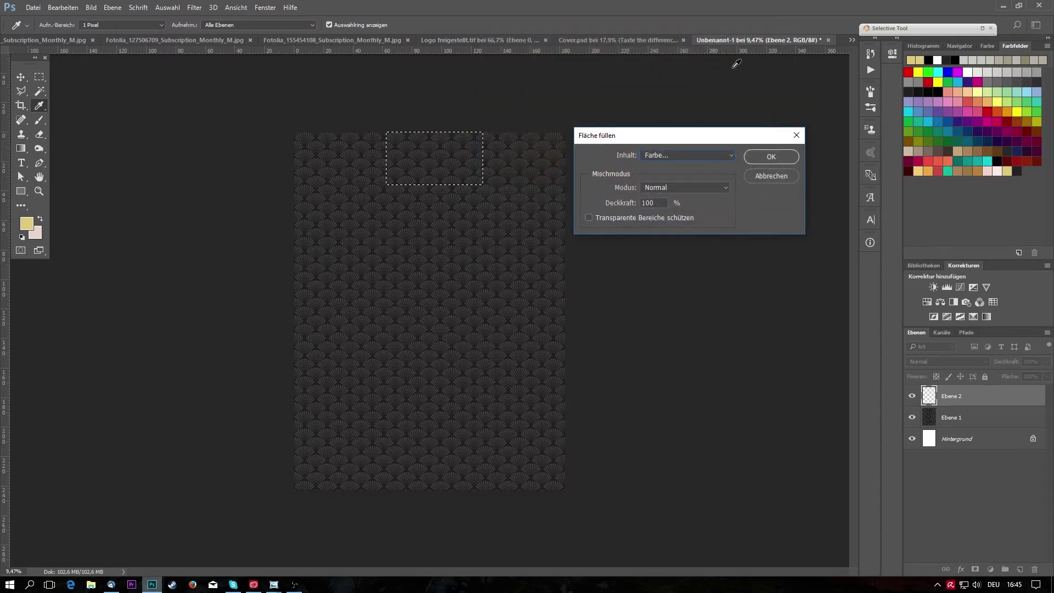
left_click(765, 155)
key("ctrl+d")
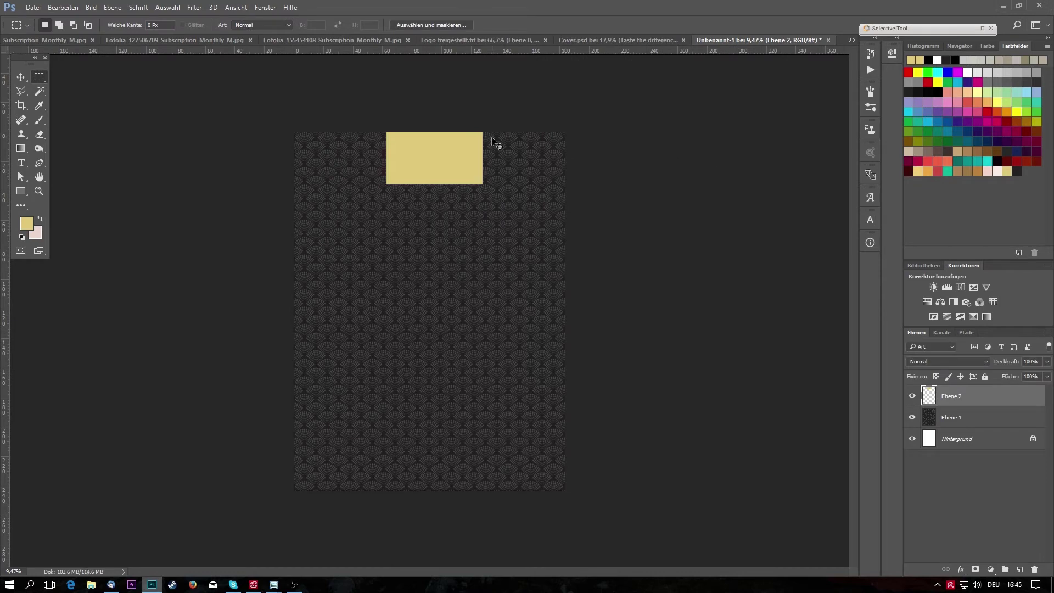
key("v")
left_click_drag(464, 160, 459, 159)
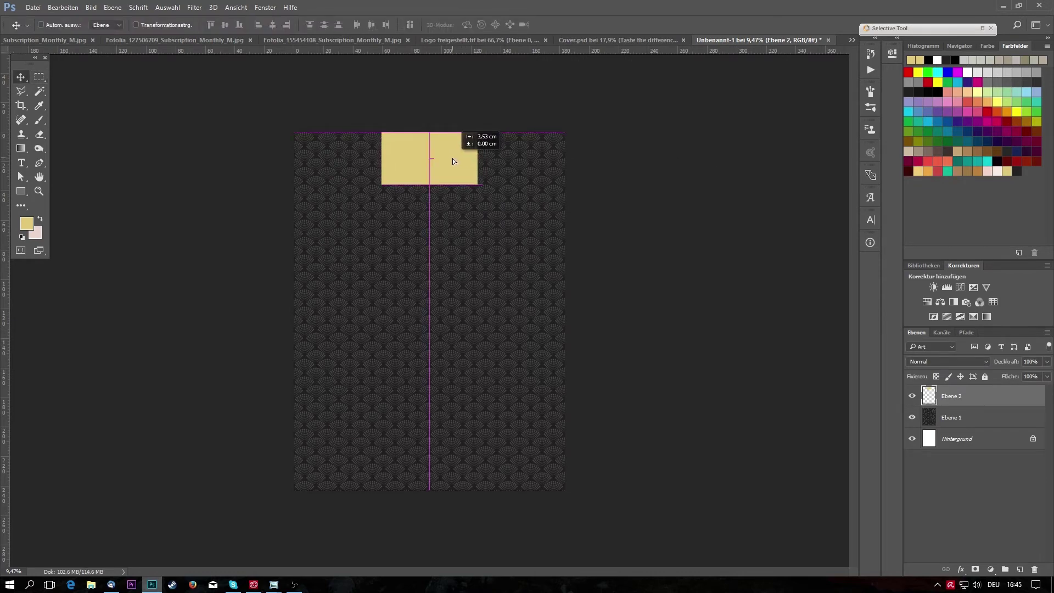
Drag the sushi logo into the new page and centre it on the gold banner.
left_click(476, 40)
left_click_drag(412, 297, 736, 41)
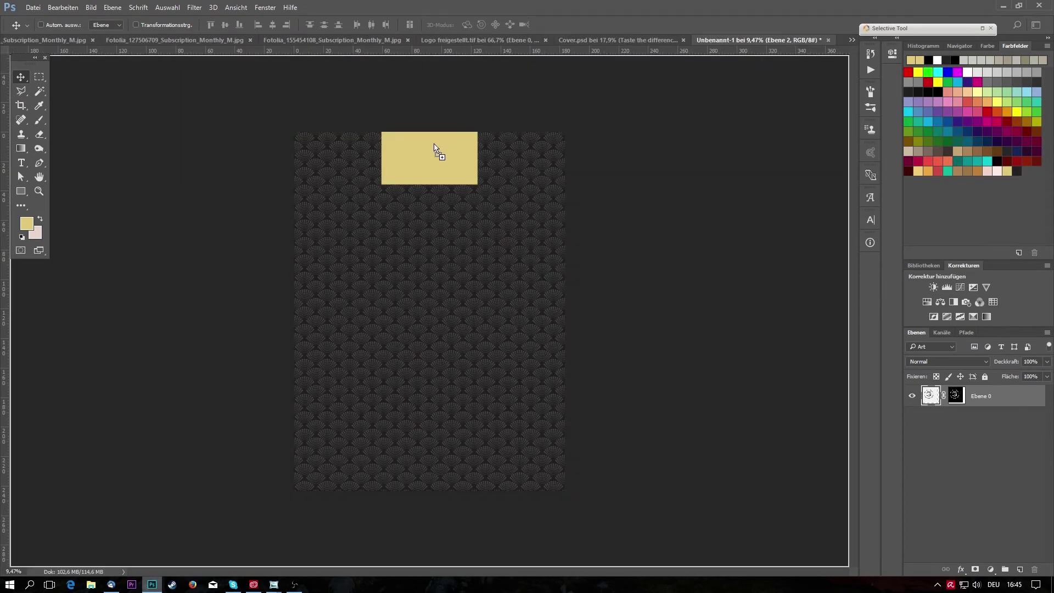
left_click_drag(736, 41, 434, 147)
scroll(434, 147, "up", 1)
scroll(412, 155, "up", 2)
scroll(424, 110, "up", 2)
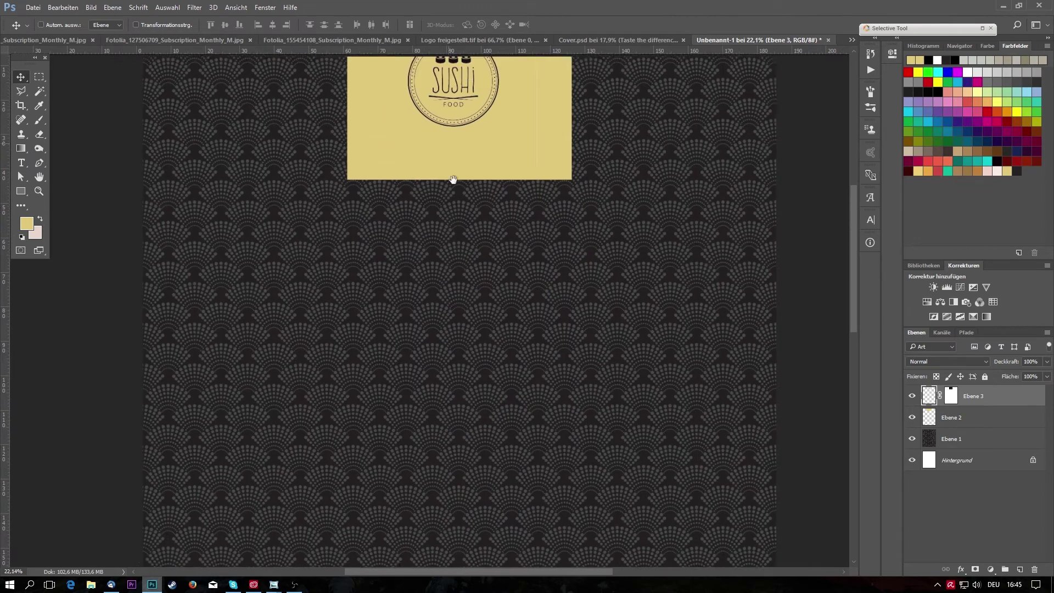
scroll(452, 179, "up", 1)
left_click_drag(463, 194, 472, 196)
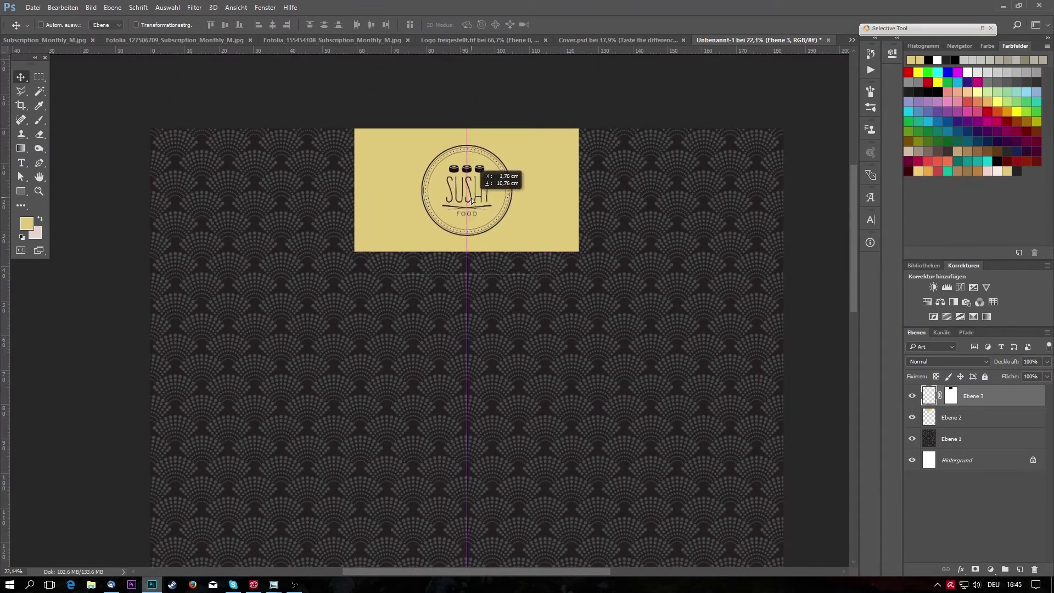
left_click_drag(472, 196, 473, 195)
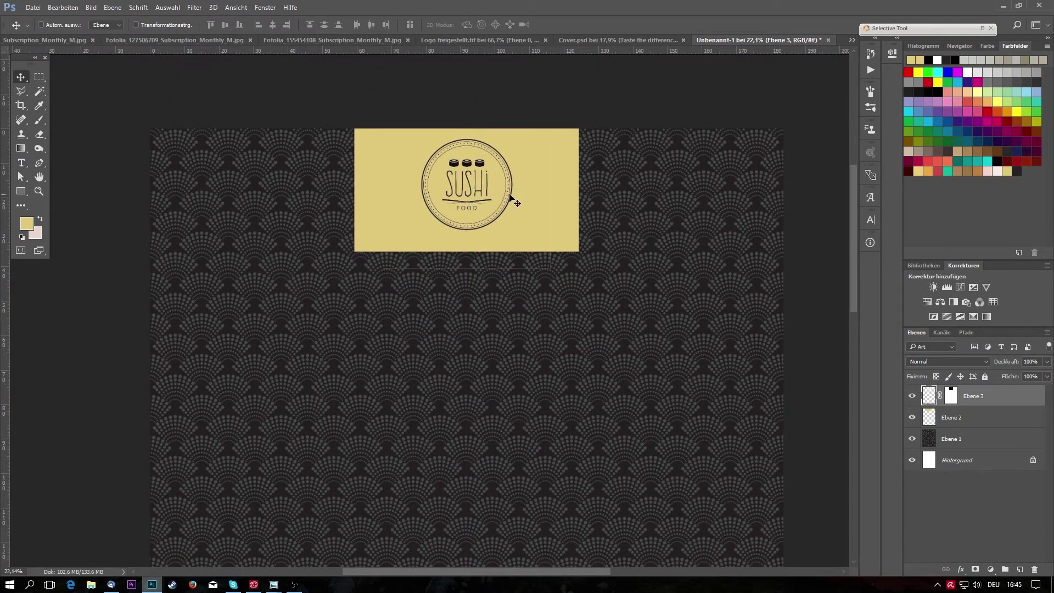
left_click(952, 398)
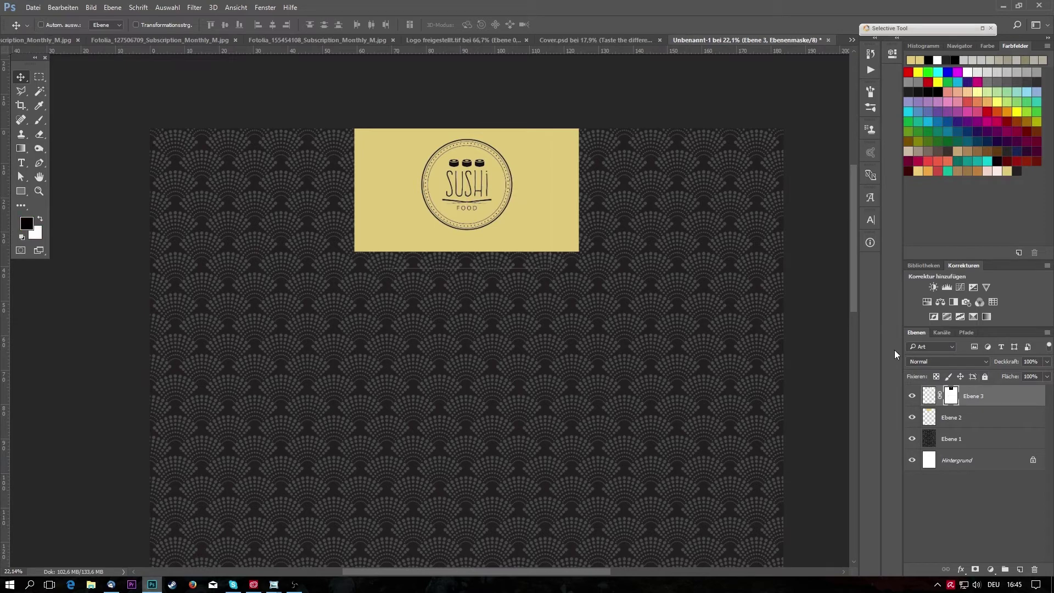
key("m")
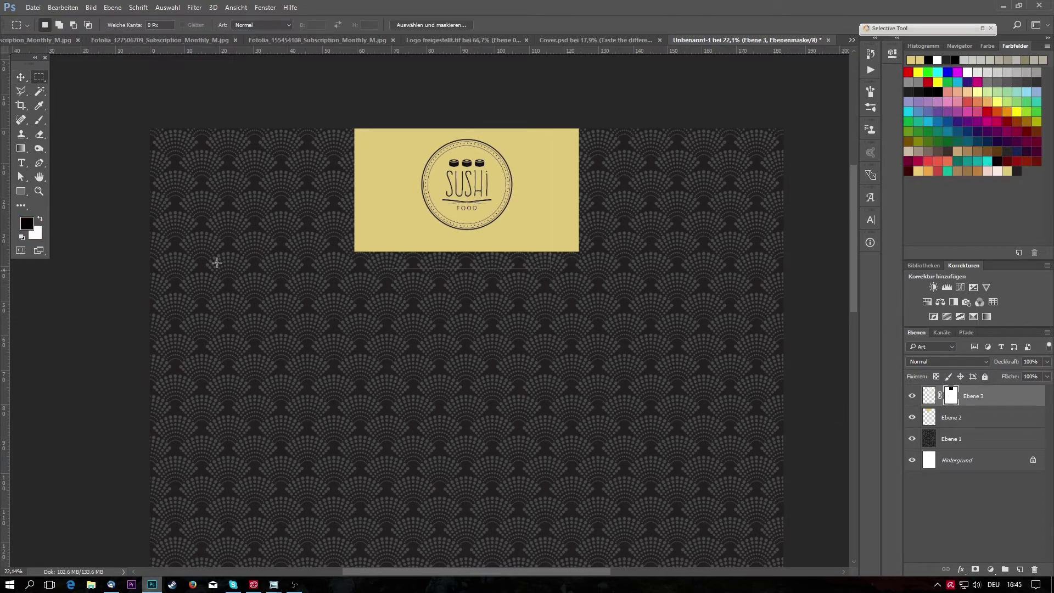
right_click(313, 299)
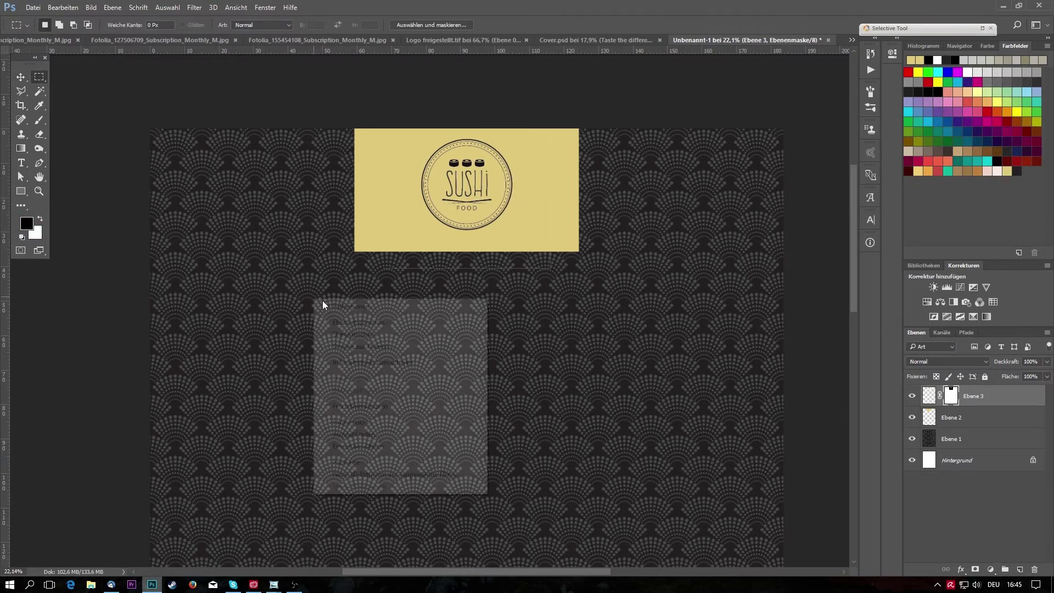
right_click(519, 249)
left_click(509, 231)
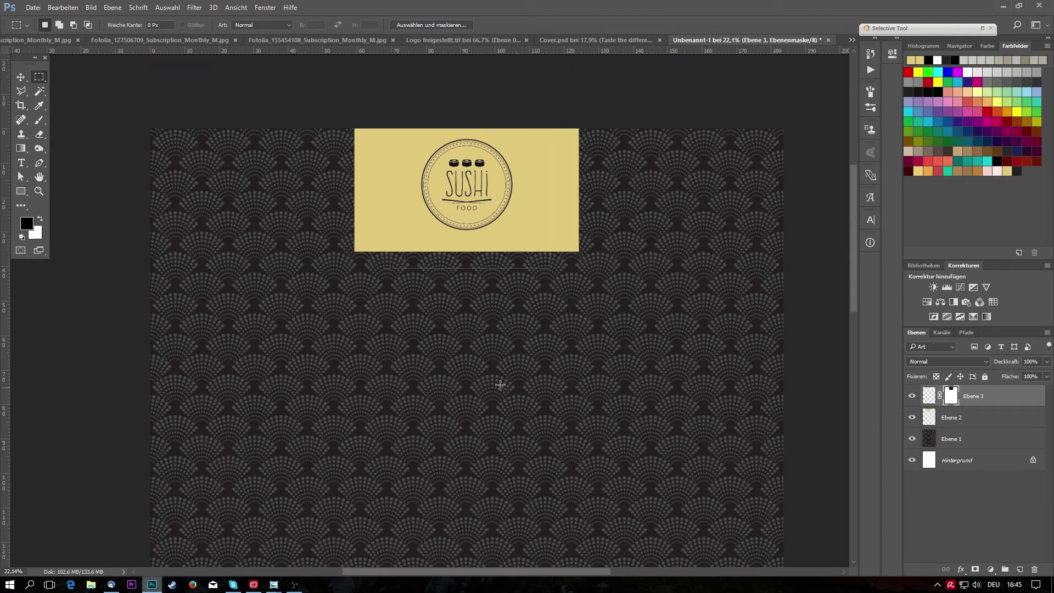
key("v")
key("b")
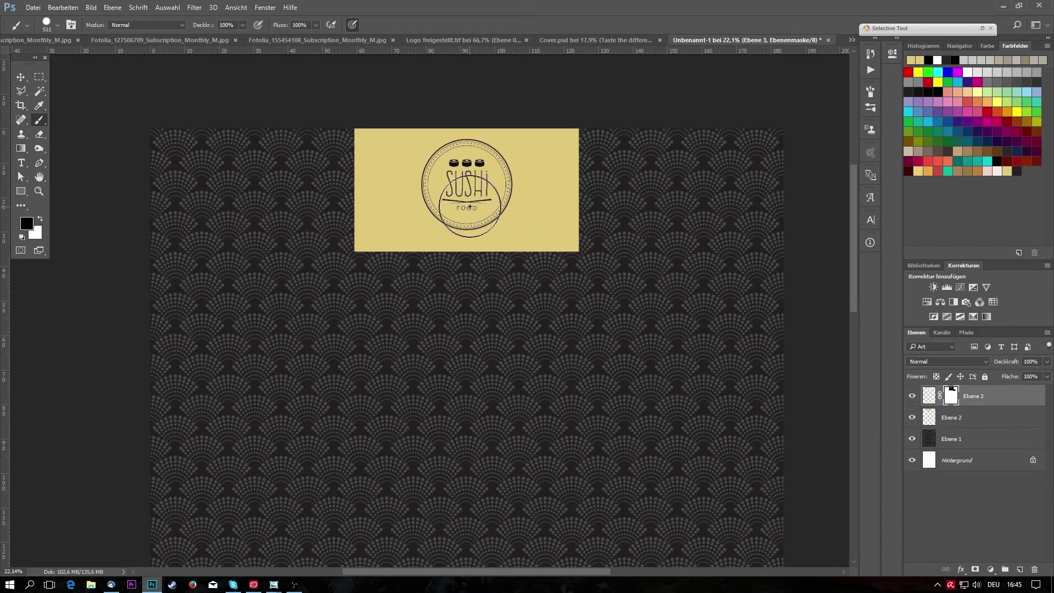
key("v")
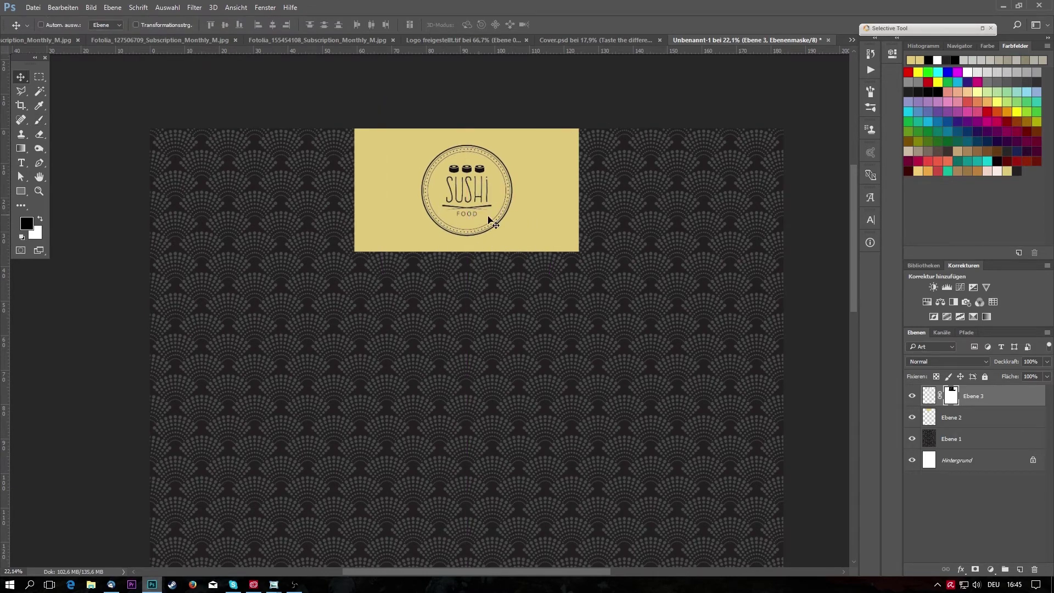
scroll(580, 301, "down", 5)
scroll(388, 259, "up", 3)
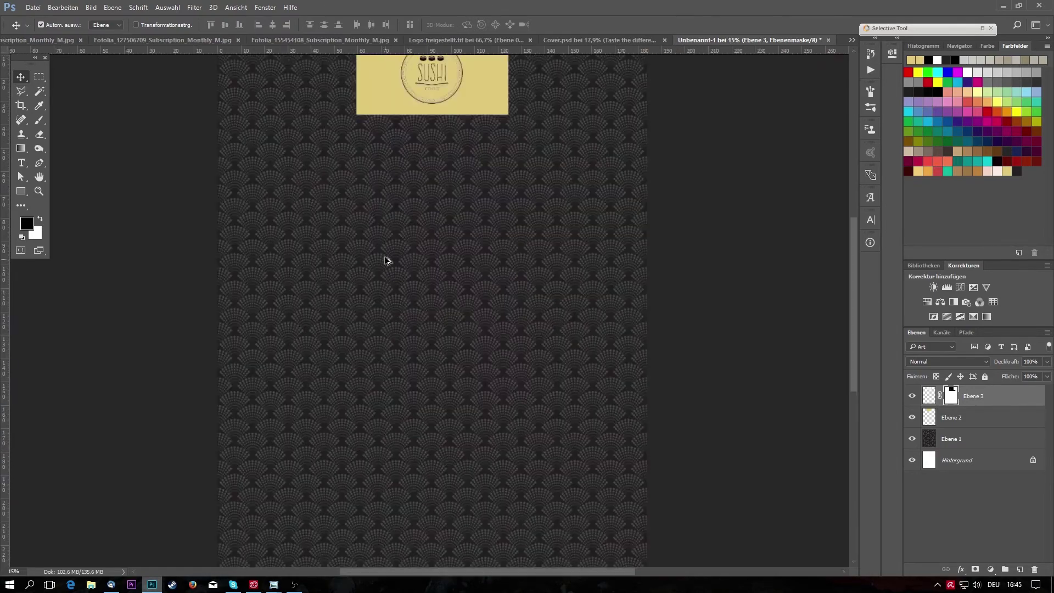
scroll(380, 80, "up", 3)
scroll(381, 80, "up", 2)
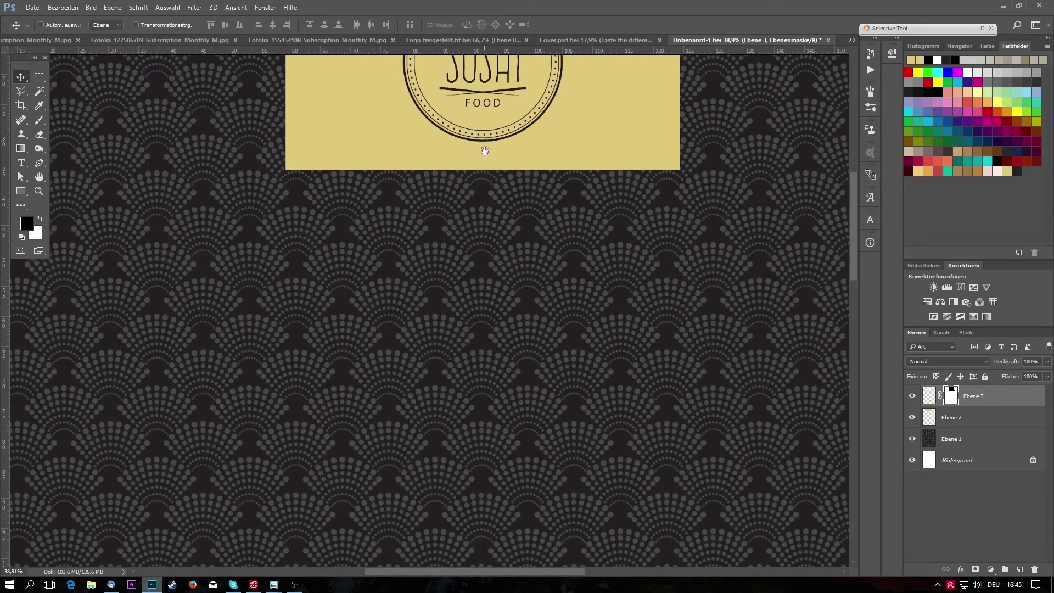
scroll(483, 153, "up", 3)
scroll(501, 292, "down", 3)
scroll(501, 293, "down", 3)
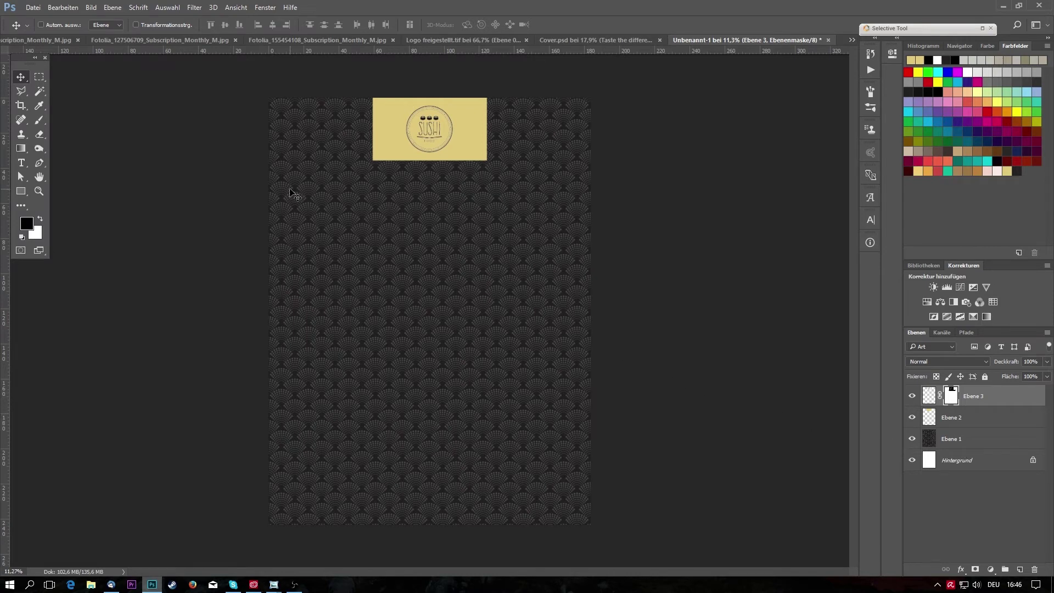
Fill a tall upper-left rectangle below the banner with black on a new layer Ebene 4.
key("m")
mouse_move(303, 186)
left_mouse_down()
mouse_move(415, 361)
mouse_move(422, 352)
left_mouse_up()
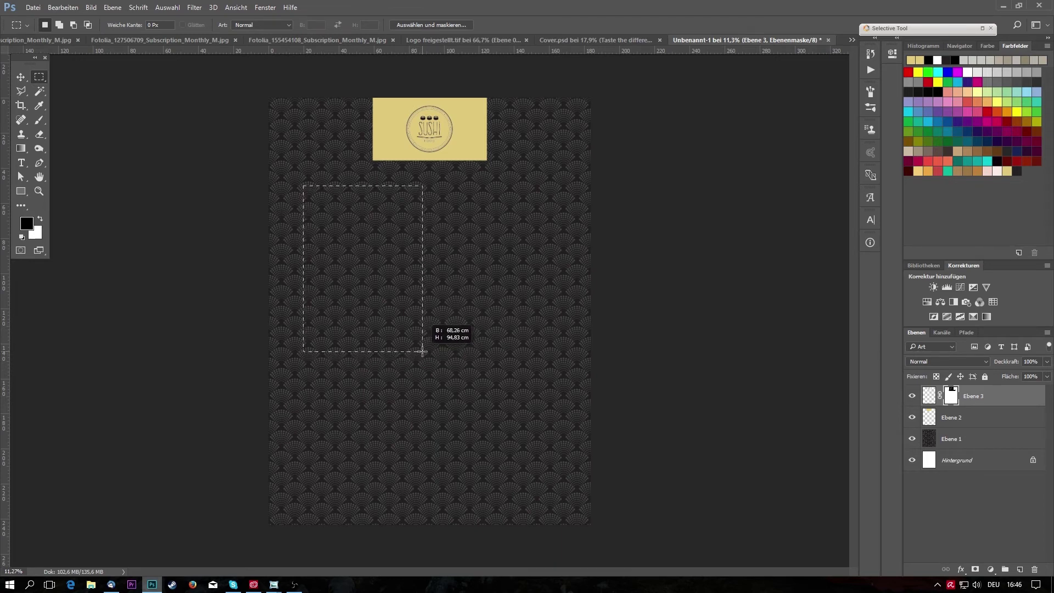
left_click_drag(423, 352, 424, 350)
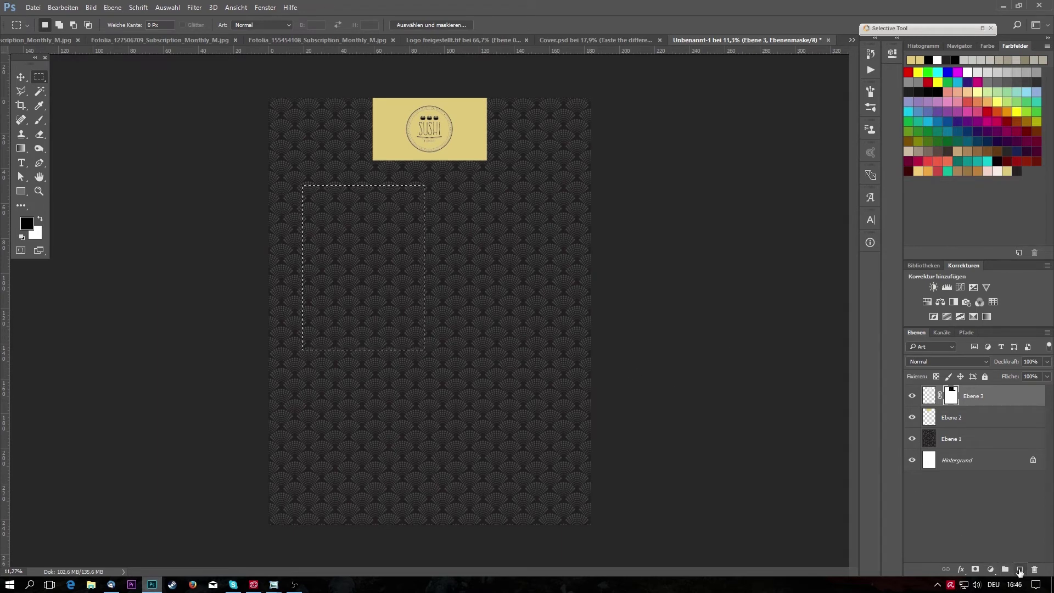
left_click(1020, 569)
key("shift+F5")
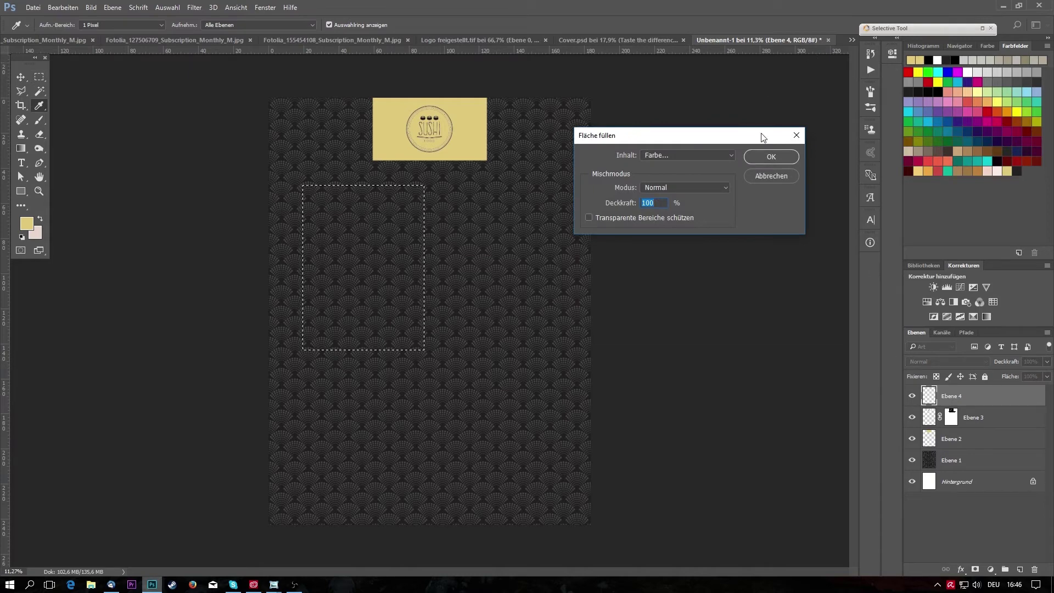
left_click(720, 156)
left_click(644, 176)
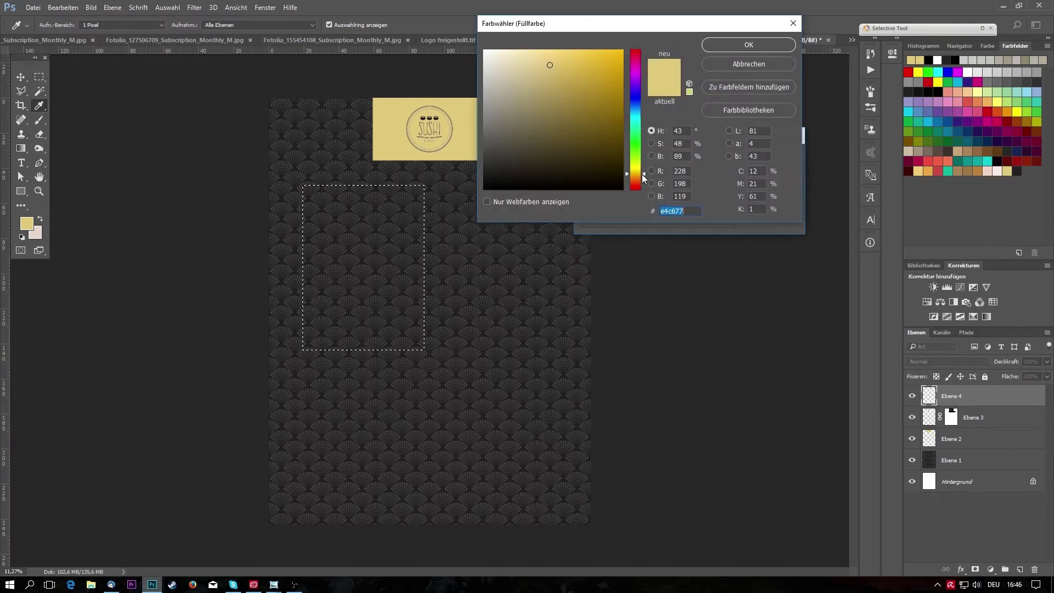
left_click(929, 60)
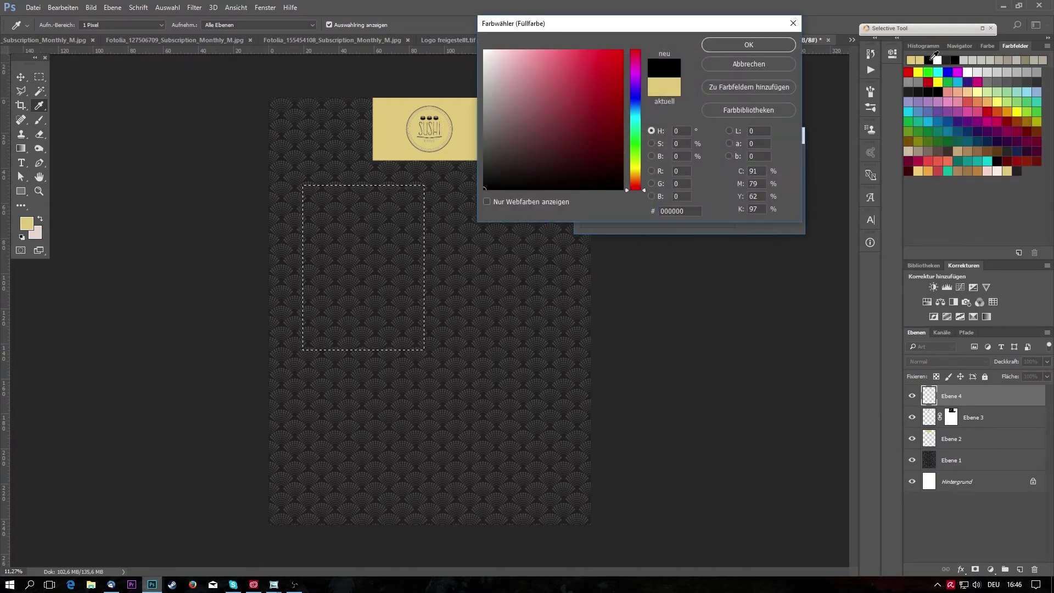
left_click(750, 44)
left_click(773, 156)
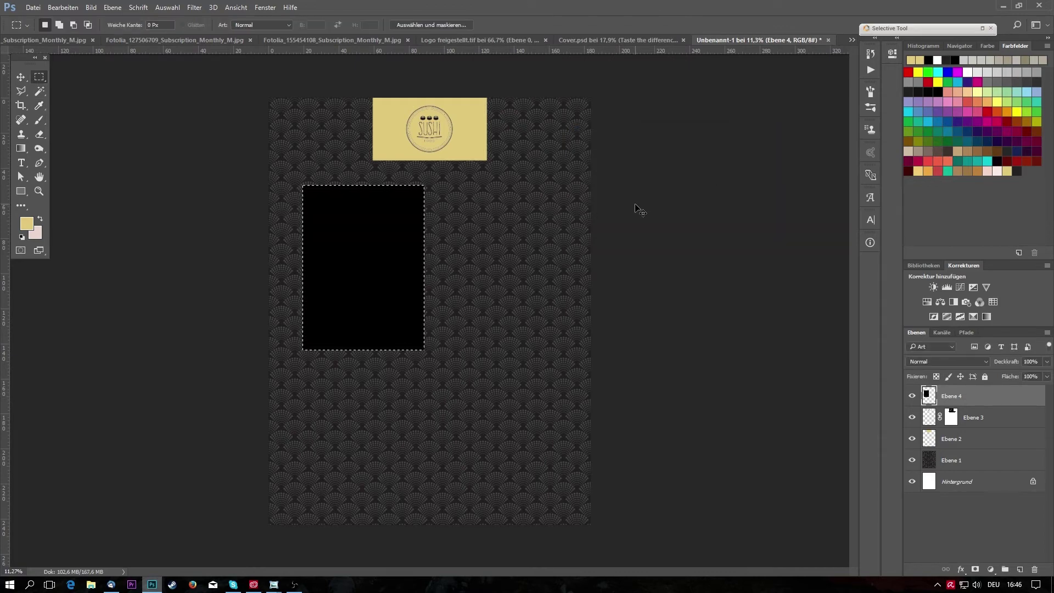
key("ctrl+d")
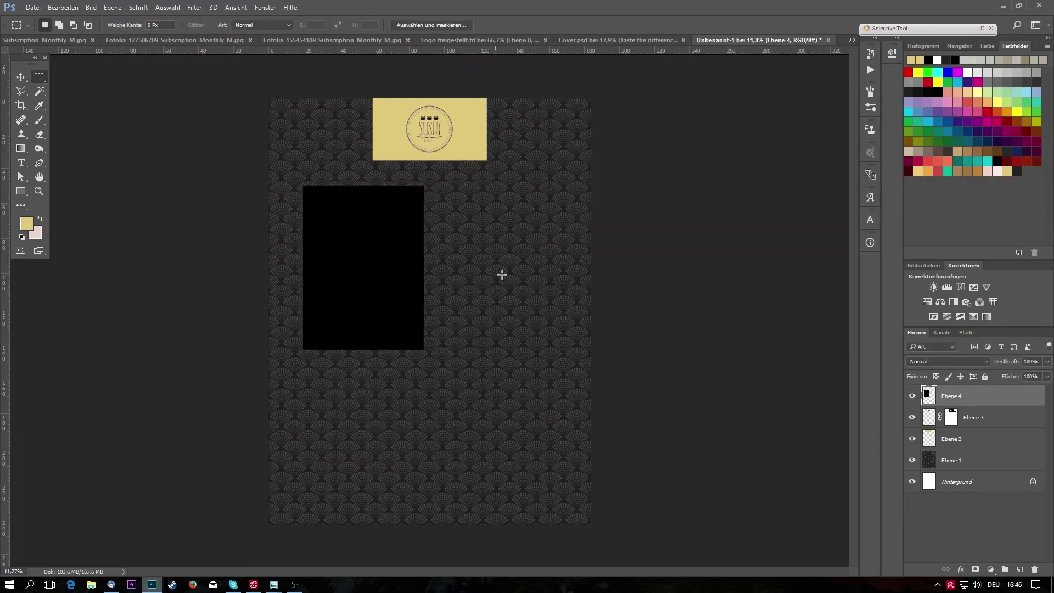
Add an 18 px gold inside Kontur stroke to the black panel on Ebene 4.
double_click(998, 401)
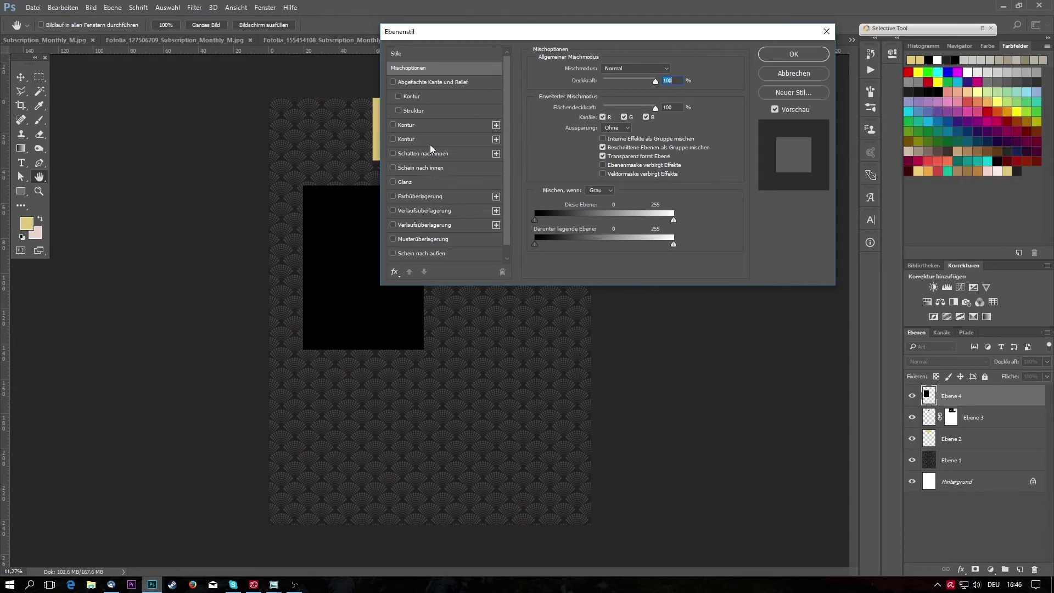
left_click(420, 125)
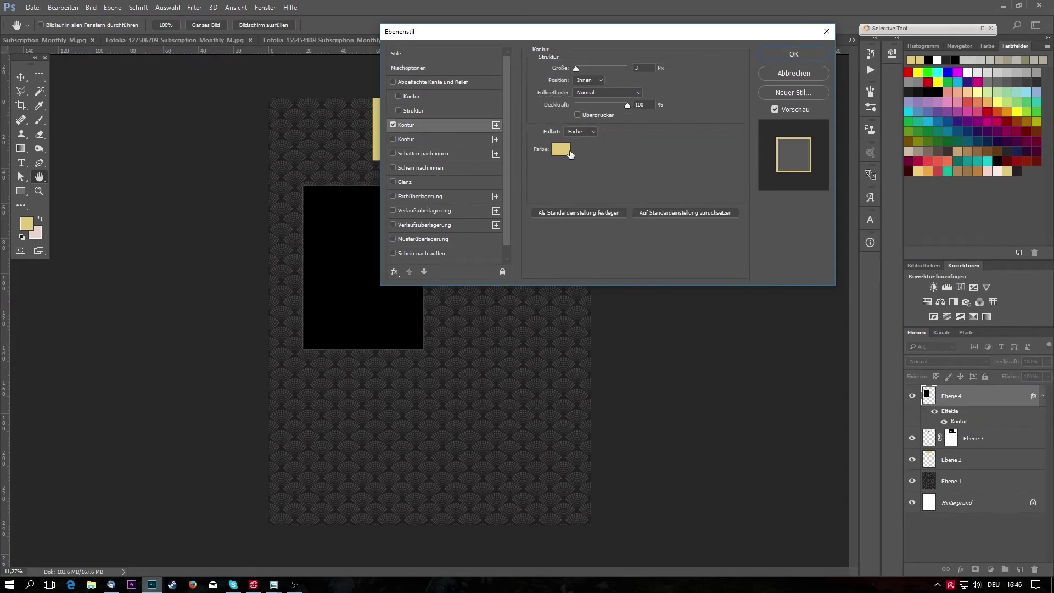
left_click_drag(575, 68, 584, 69)
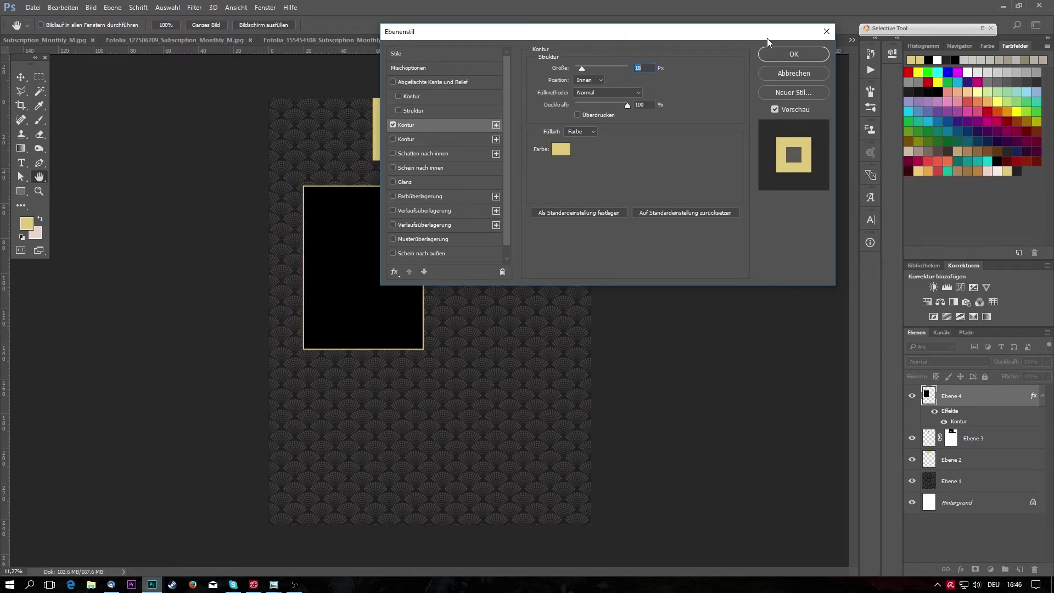
left_click(794, 54)
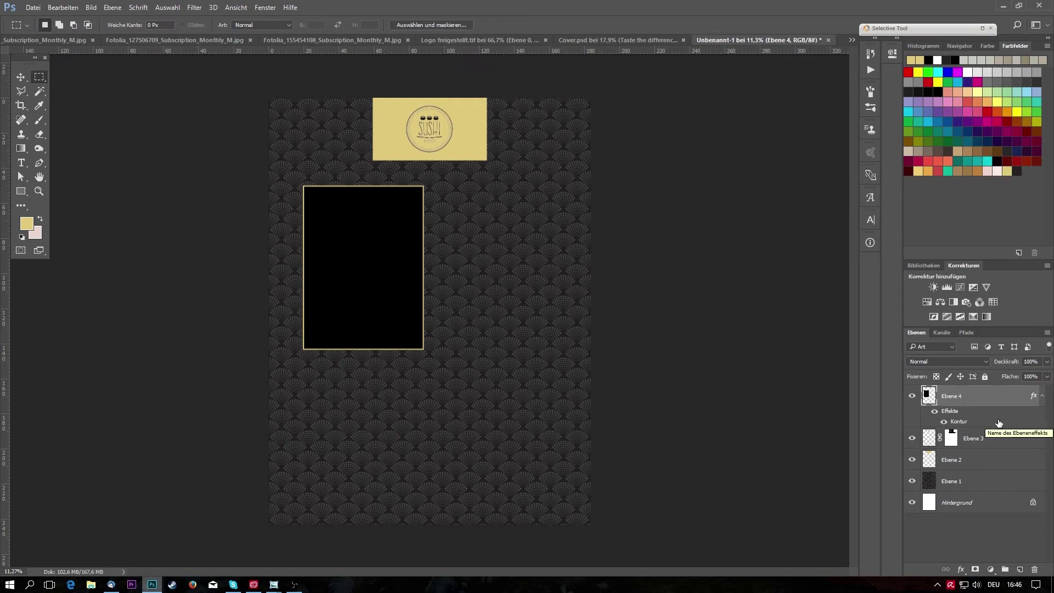
Duplicate the panel beside itself, then duplicate the pair below to form a 2×2 grid.
key("ctrl+j")
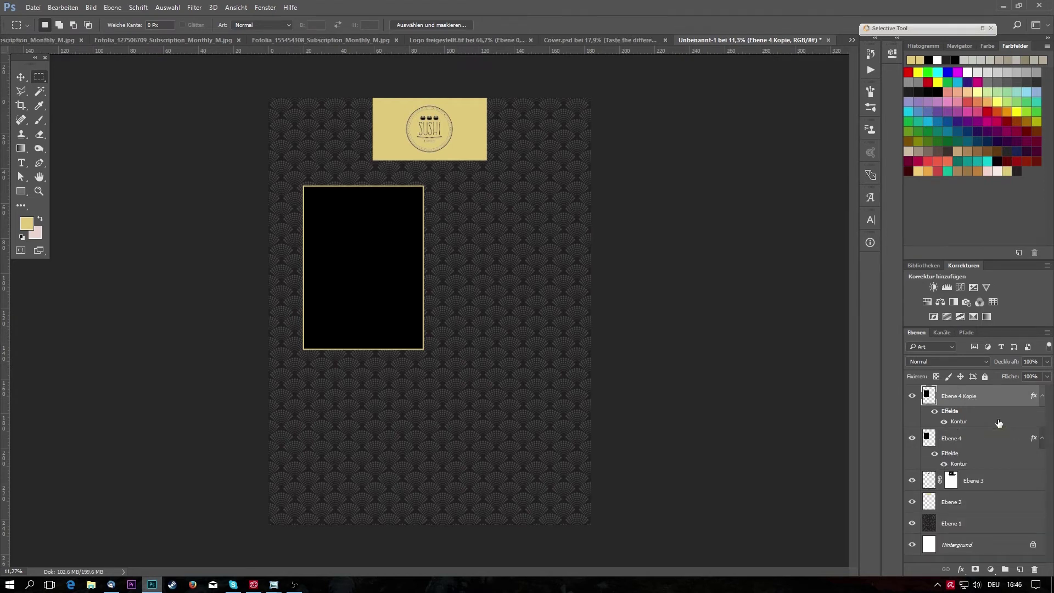
key("v")
mouse_move(346, 275)
left_mouse_down()
mouse_move(486, 268)
mouse_move(479, 279)
left_mouse_up()
left_click(992, 452, "shift")
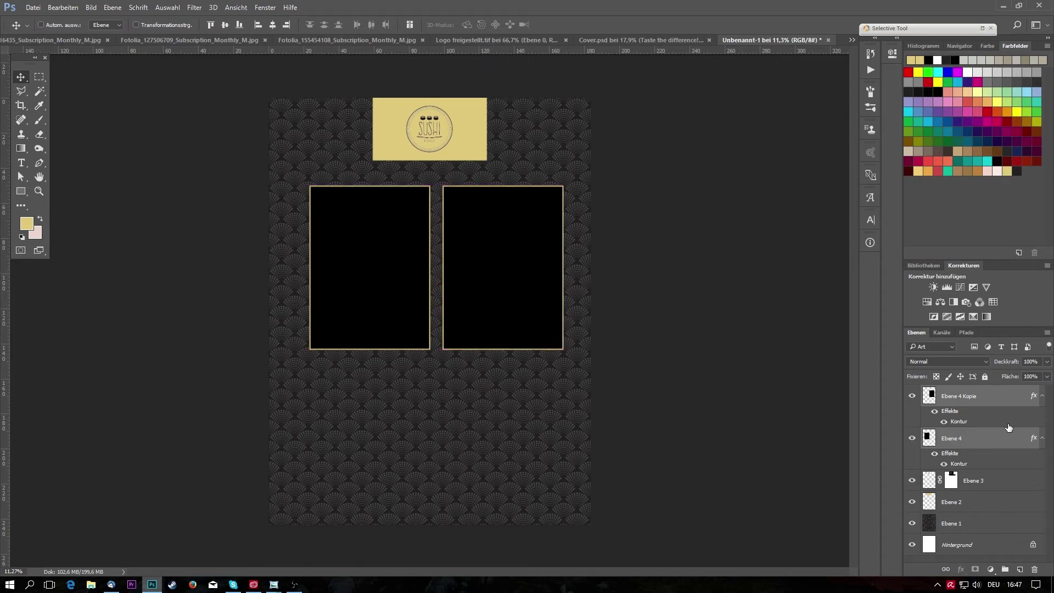
key("ctrl+j")
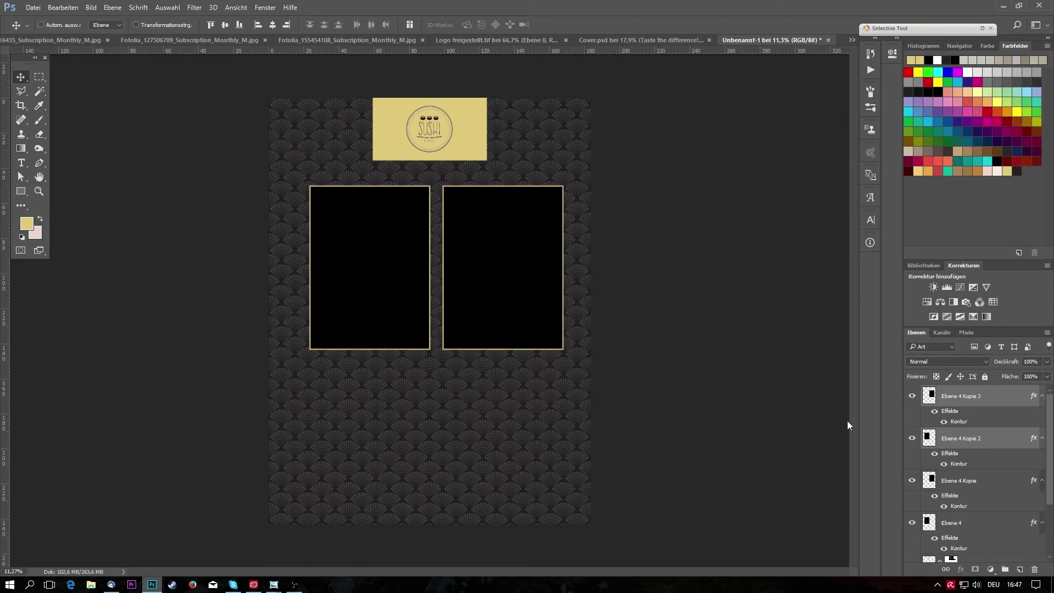
left_click_drag(497, 291, 499, 459)
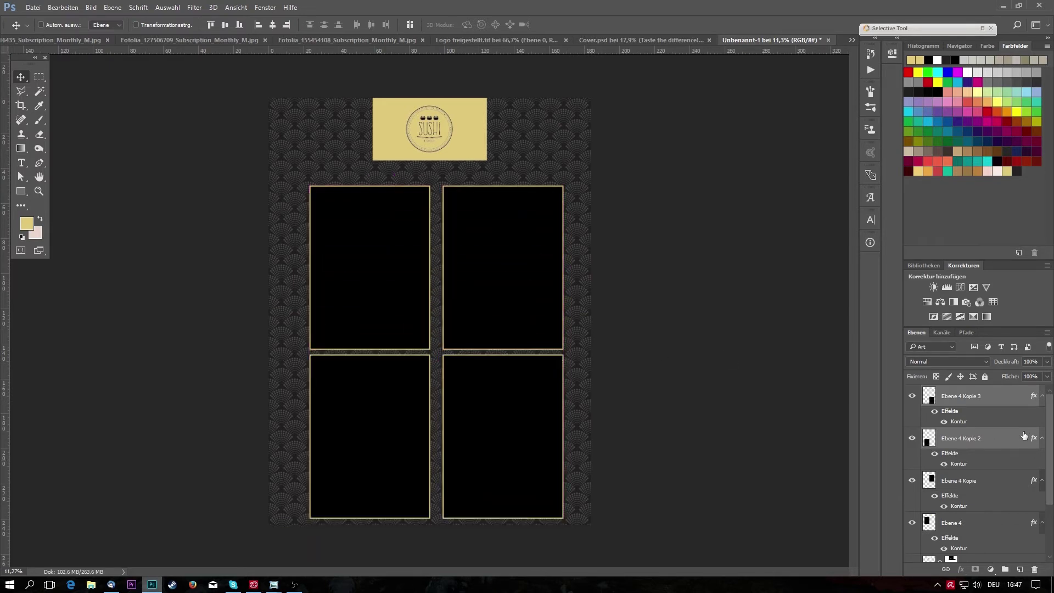
Nudge all four panels into position and group them as Fenster.
scroll(1000, 457, "down", 2)
left_click(986, 492)
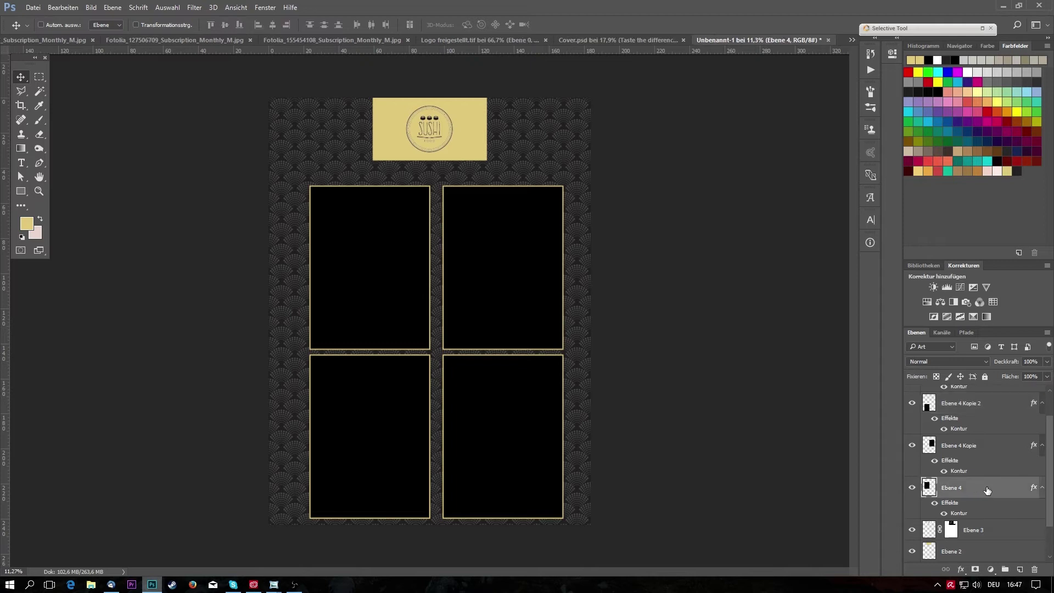
scroll(986, 492, "up", 1)
left_click(971, 406, "shift")
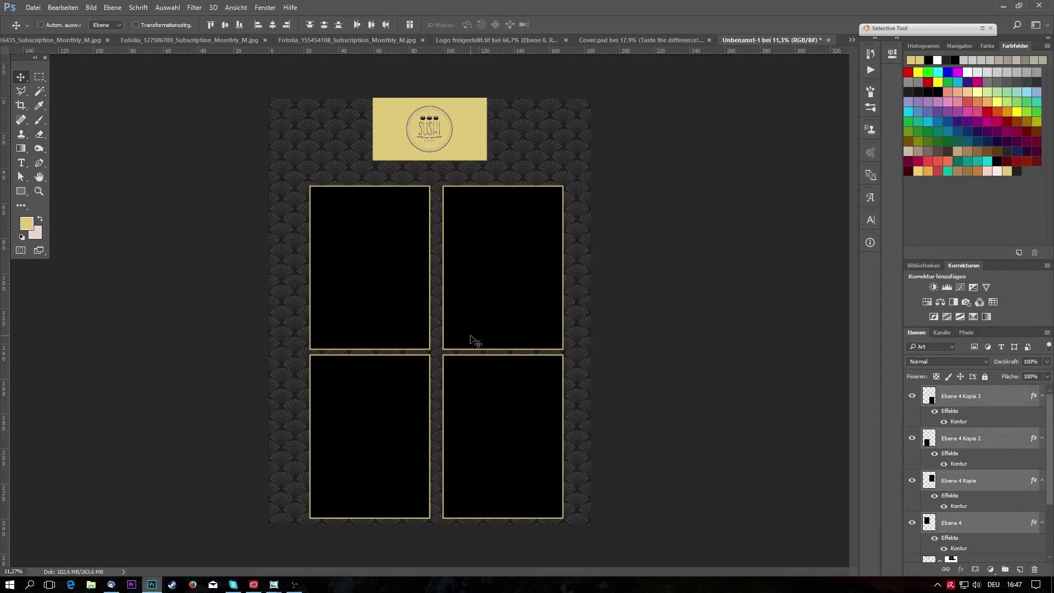
left_click_drag(471, 337, 473, 328)
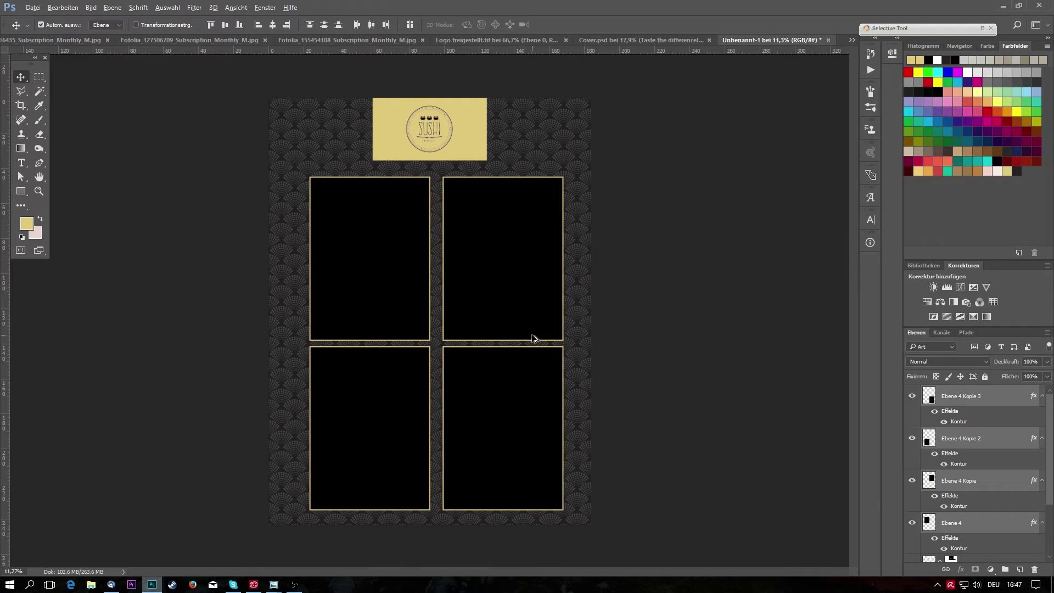
scroll(531, 337, "down", 2)
scroll(475, 327, "down", 2)
scroll(444, 311, "up", 3)
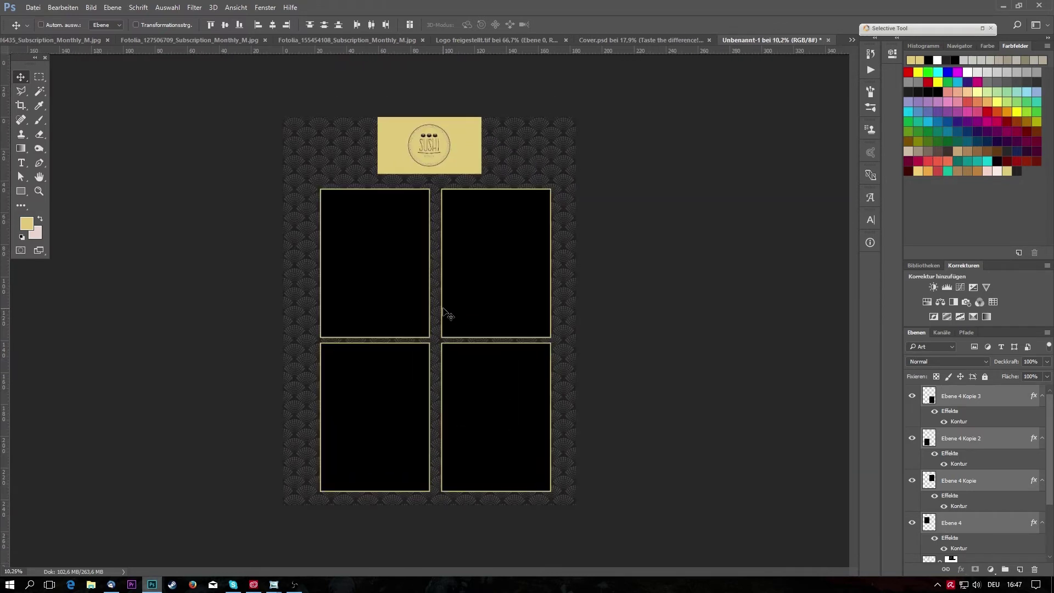
key("ctrl+g")
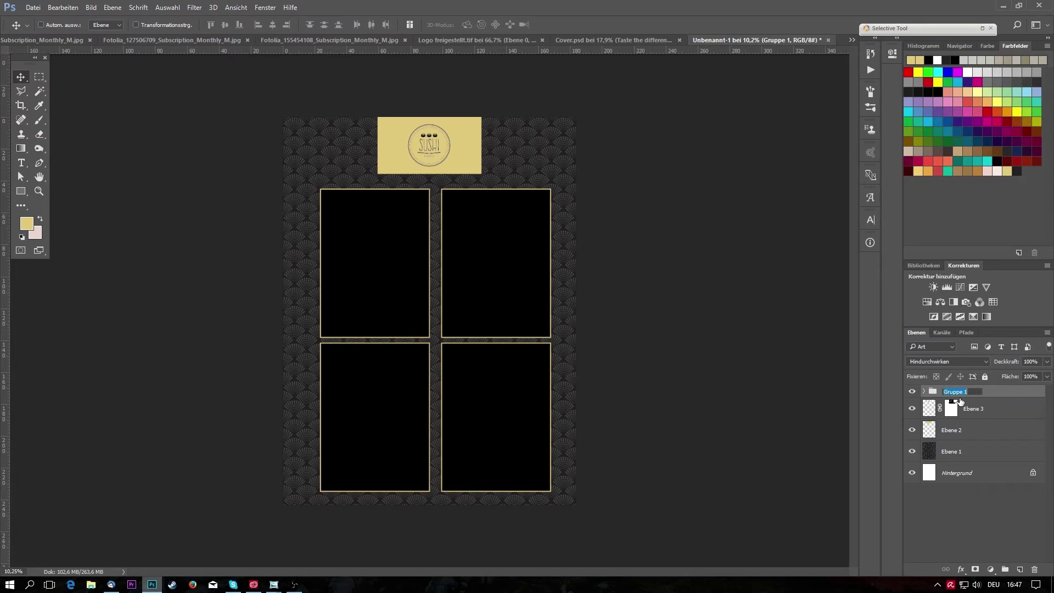
type("Fenster")
key("Return")
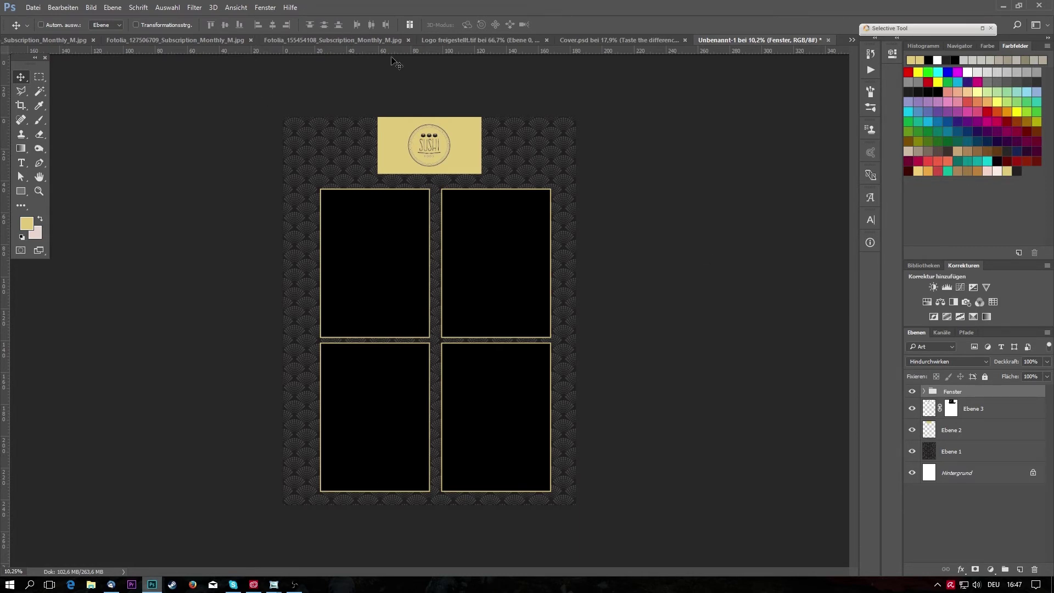
Load Path 1 of the Fotolia photo as a selection and drag the sashimi plate into the top-left panel.
left_click(57, 40)
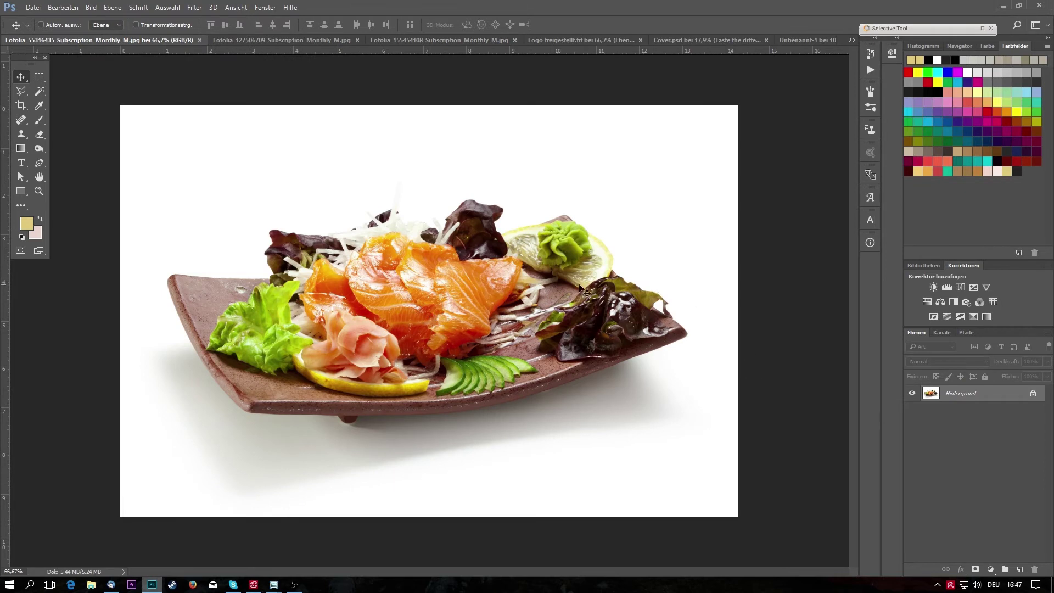
left_click(967, 332)
left_click(914, 347)
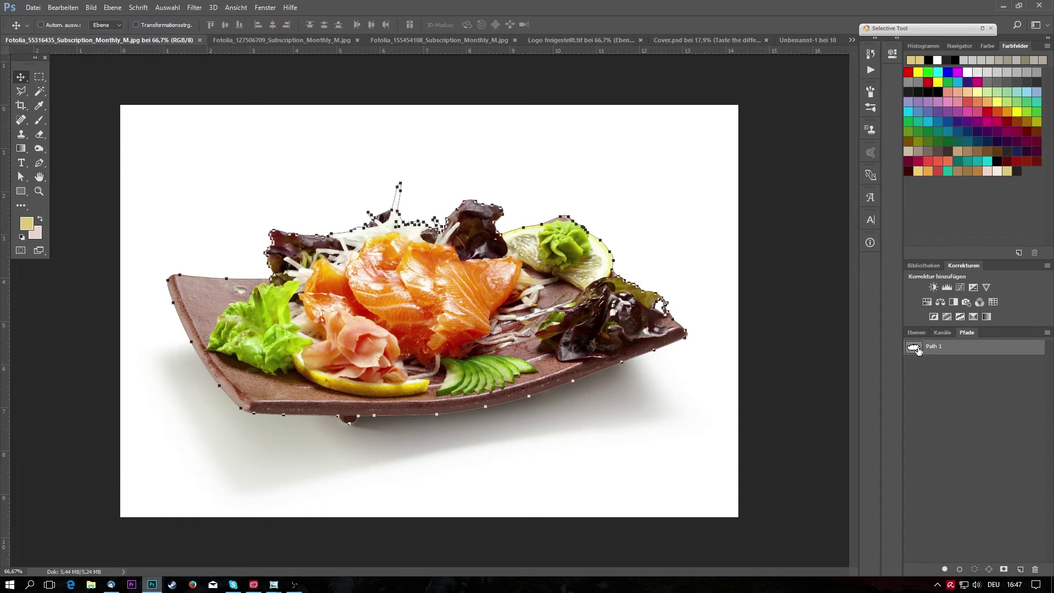
key("ctrl")
left_click(916, 350, "ctrl")
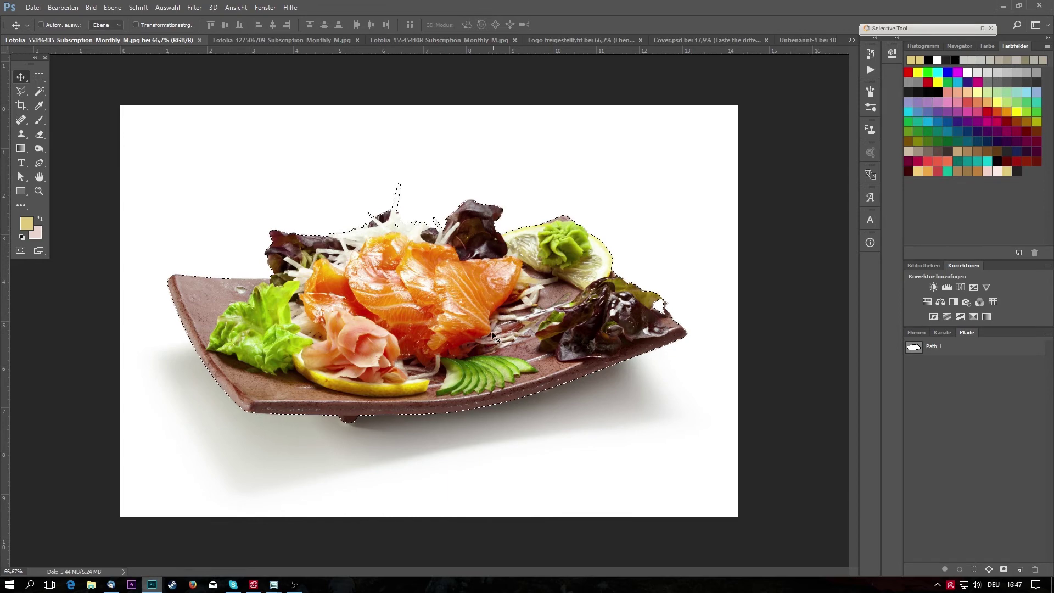
mouse_move(488, 331)
left_mouse_down()
mouse_move(840, 66)
mouse_move(377, 253)
left_mouse_up()
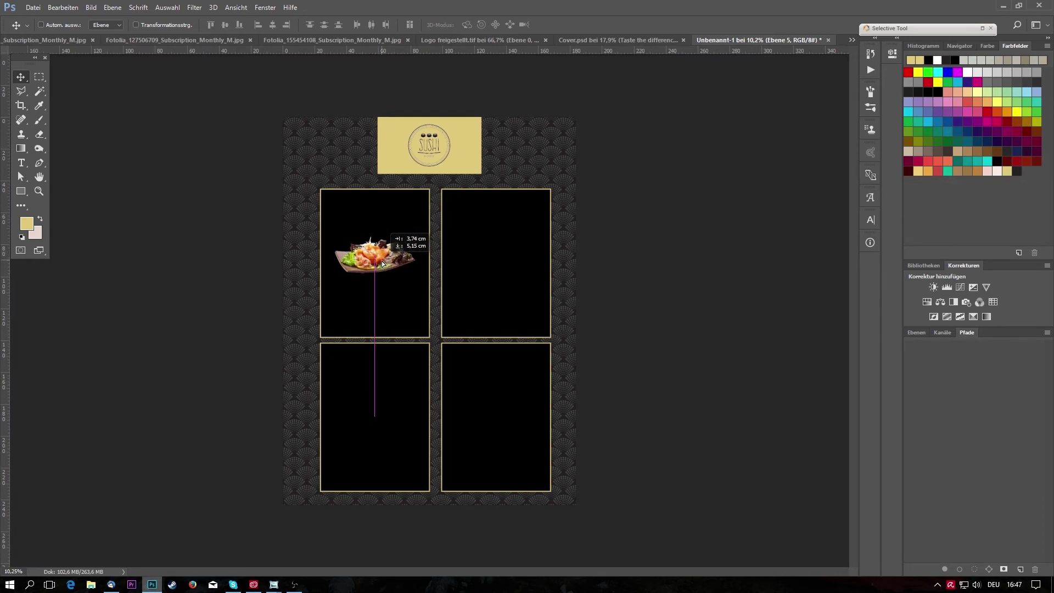
left_click_drag(378, 253, 384, 264)
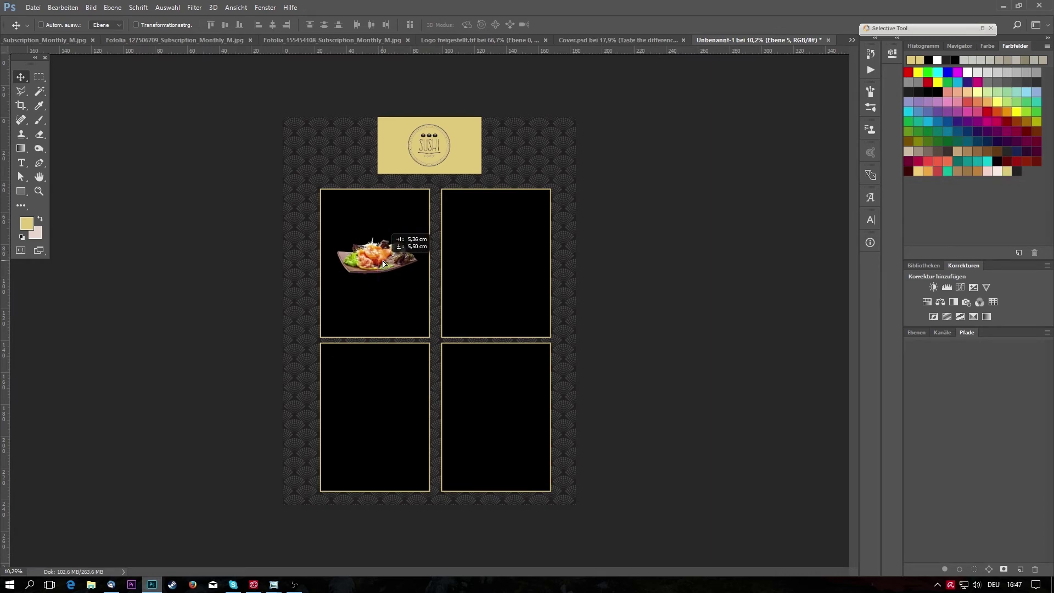
Place the hand-roll plate in the lower-right panel and align the salmon bowl with it.
left_click(84, 41)
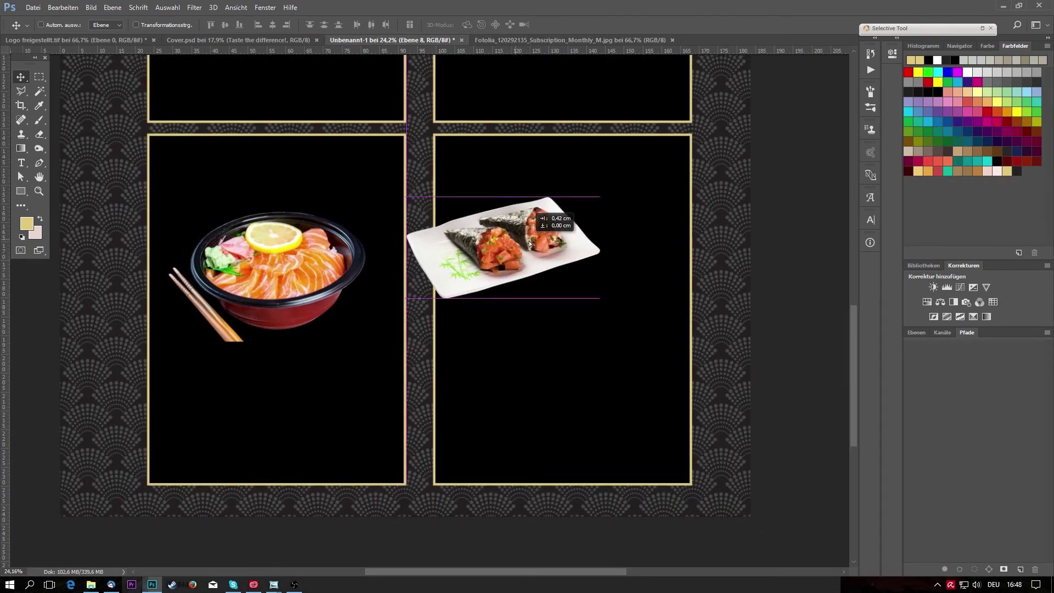
left_click_drag(572, 261, 579, 288)
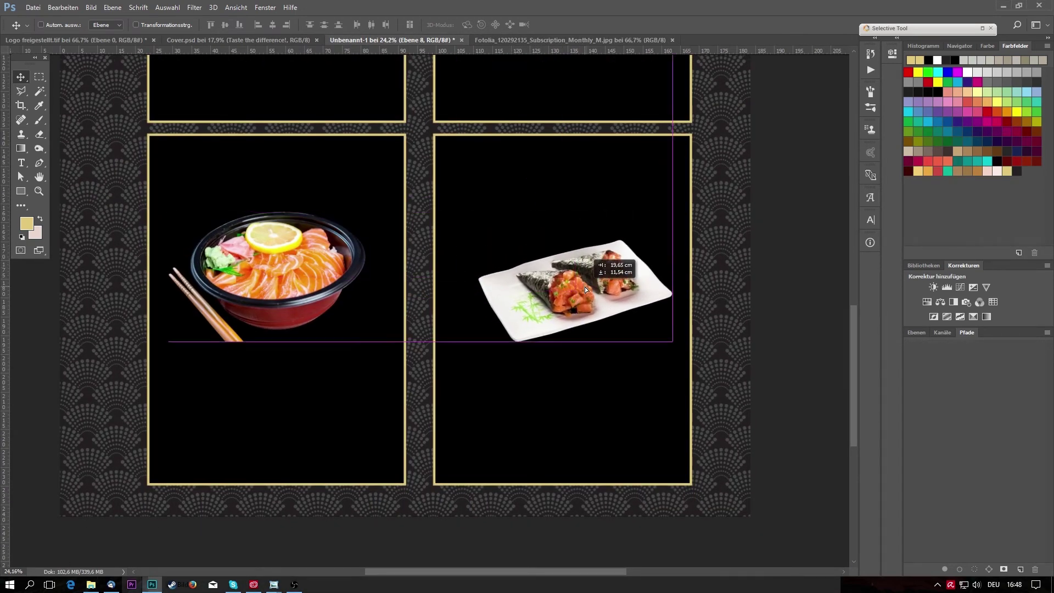
left_click_drag(308, 286, 315, 269)
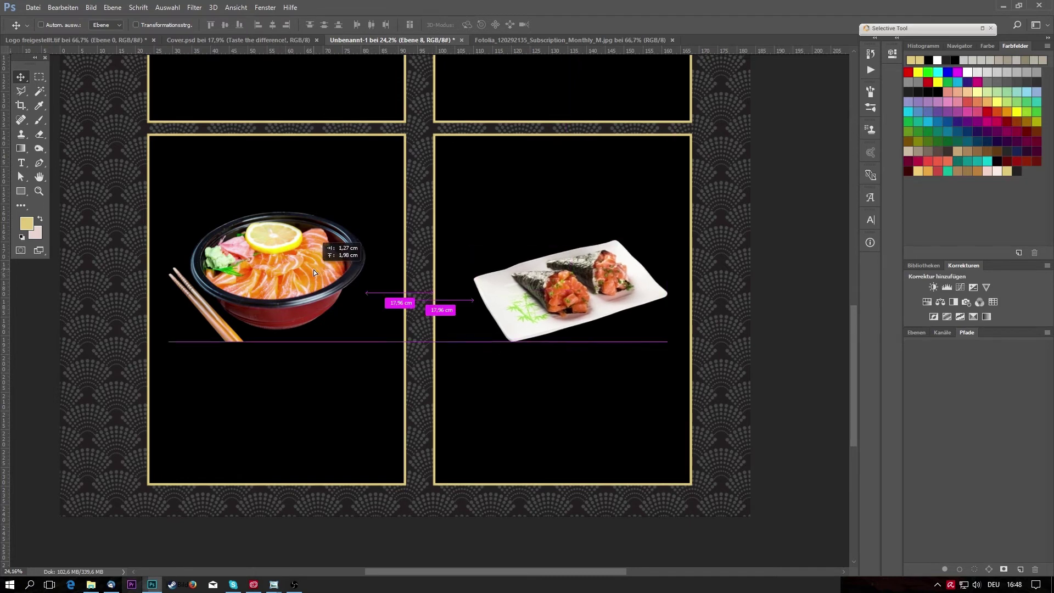
left_click(915, 333)
left_click(969, 417)
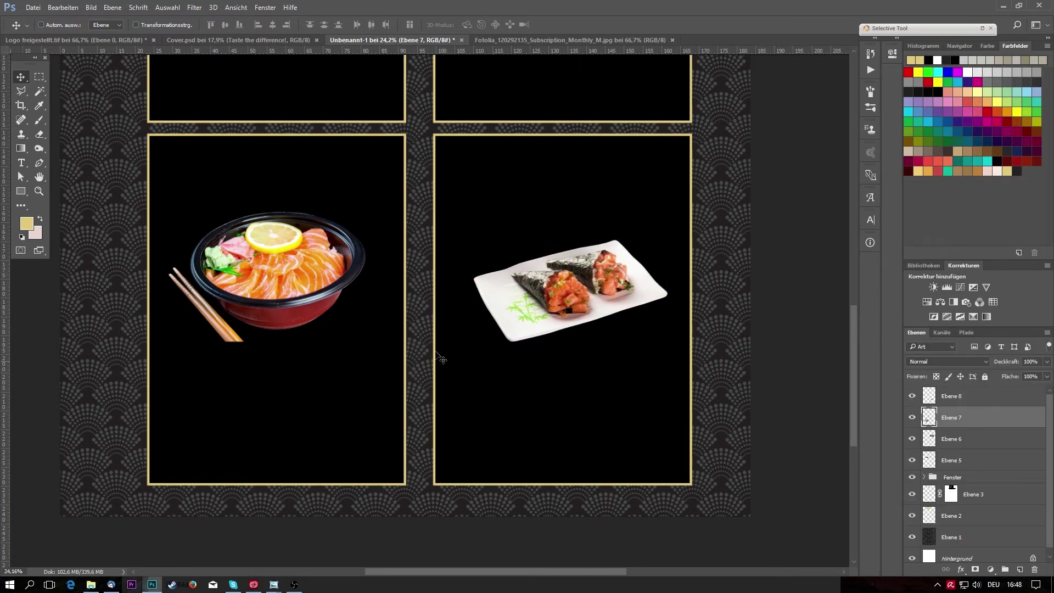
left_click_drag(288, 286, 297, 302)
left_click_drag(392, 318, 411, 535)
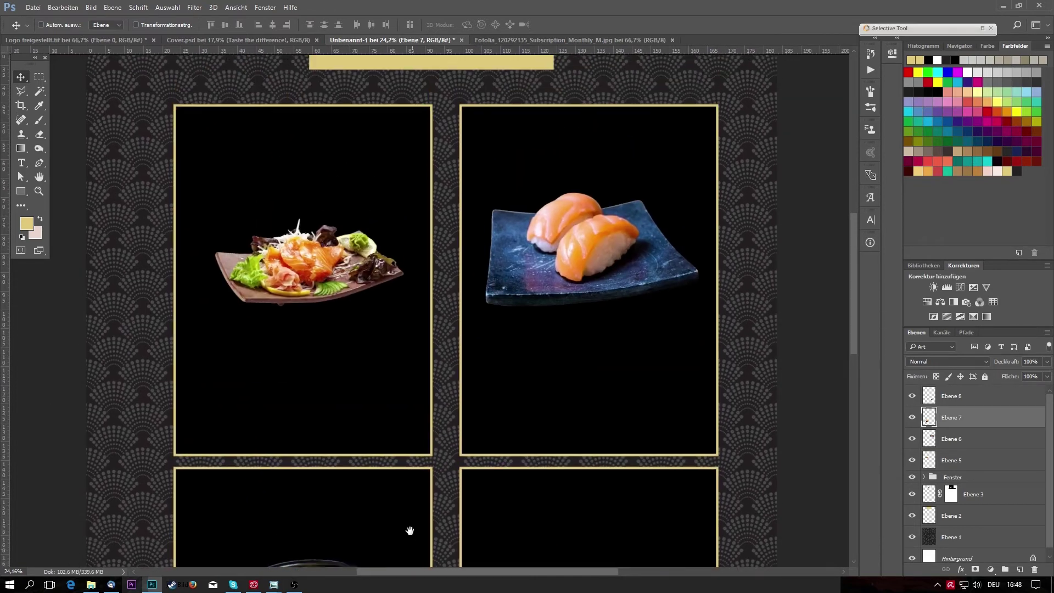
scroll(383, 319, "down", 3)
scroll(381, 313, "down", 1)
scroll(382, 304, "up", 1)
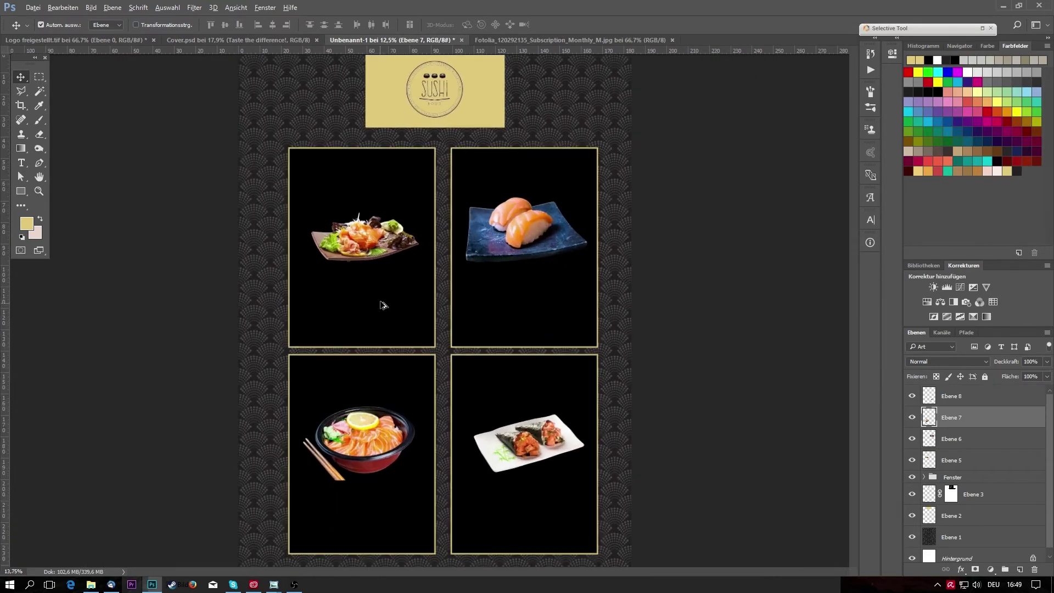
left_click_drag(366, 236, 371, 239)
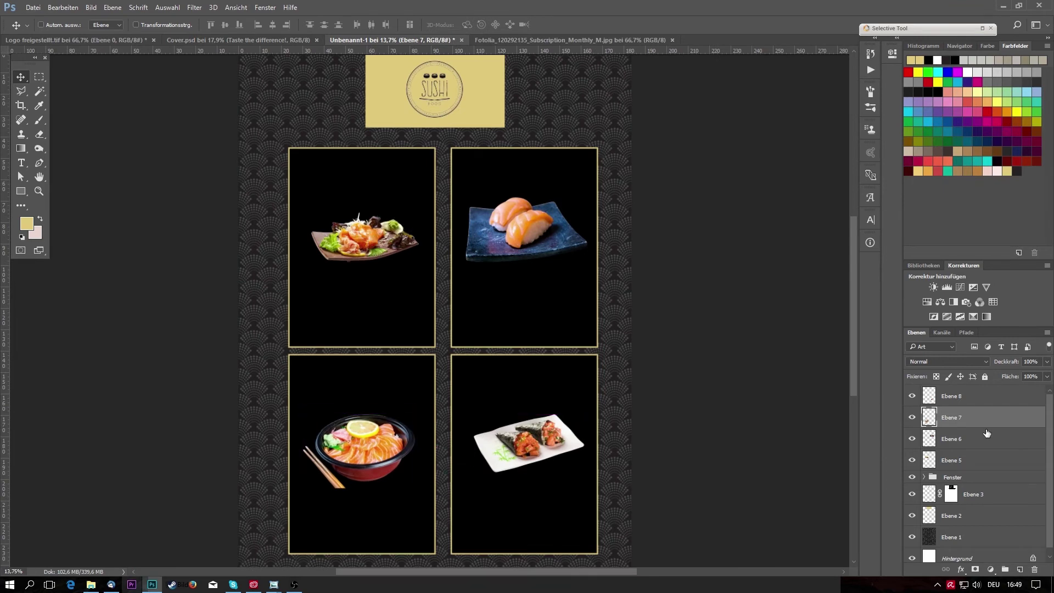
Align the nigiri and salad plates in their panels, then select Ebene 4 Kopie 3 in Fenster.
left_click(995, 441)
left_click_drag(570, 247, 539, 228)
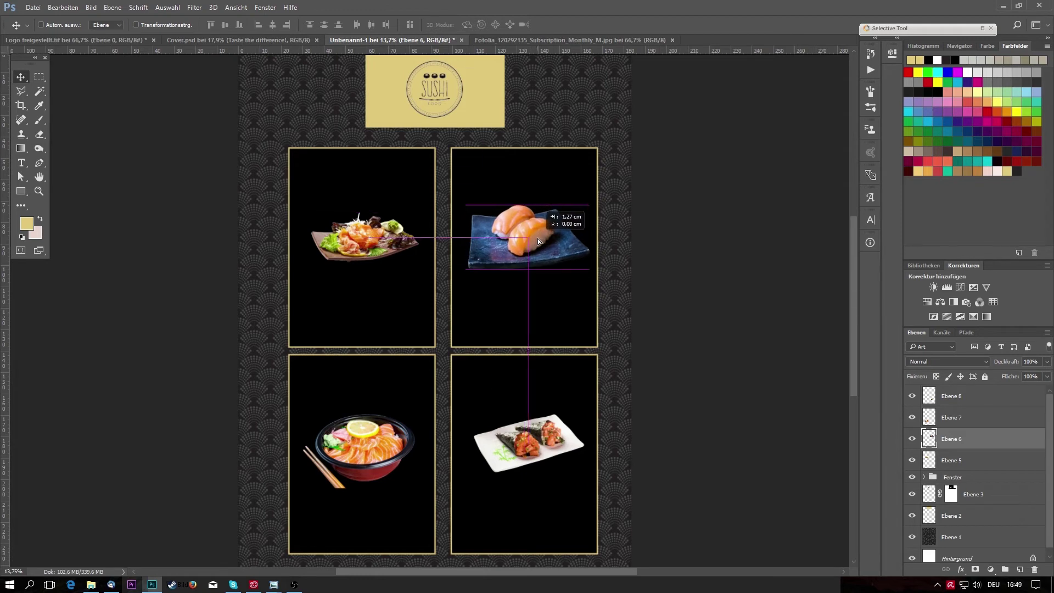
left_click_drag(539, 229, 533, 226)
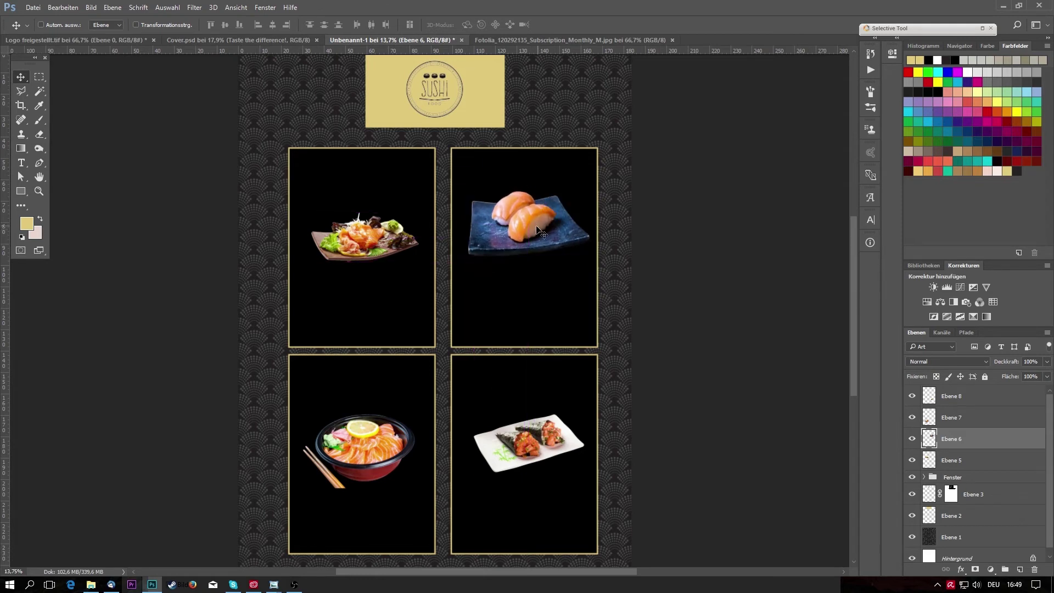
left_click_drag(359, 237, 358, 236)
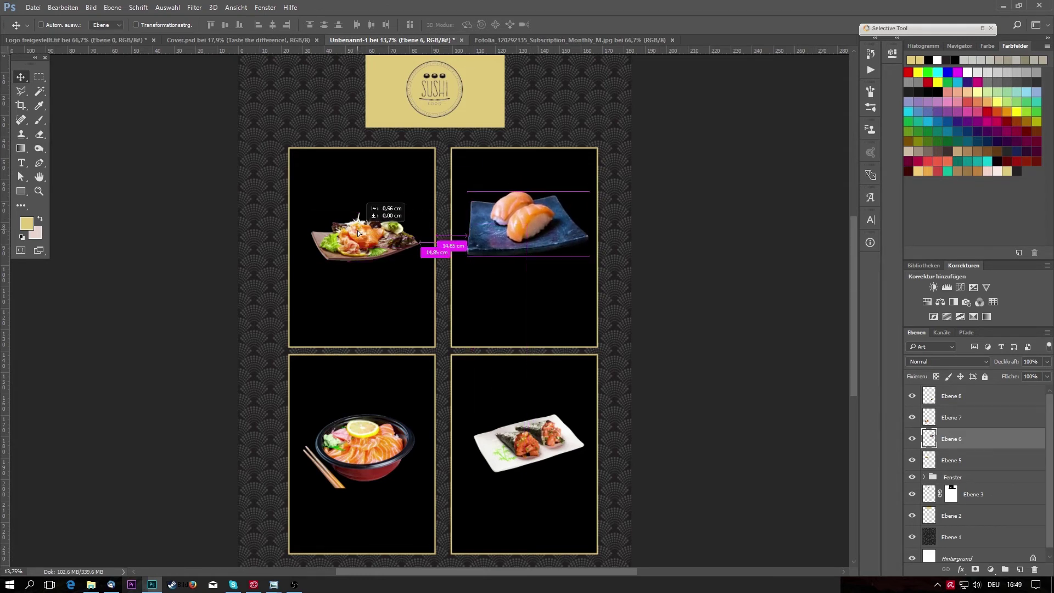
left_click(952, 460)
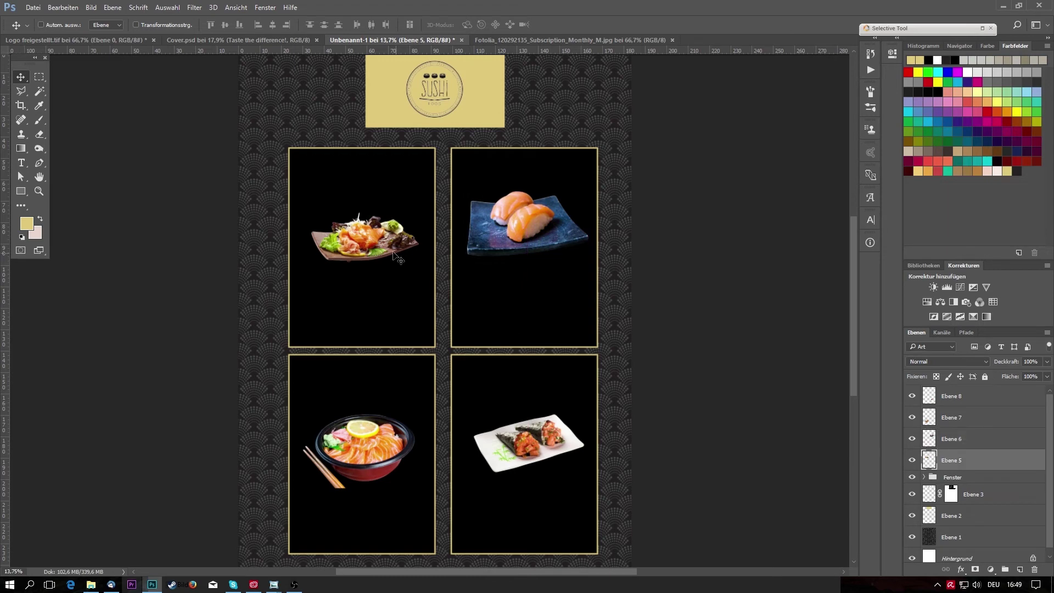
left_click_drag(370, 246, 365, 238)
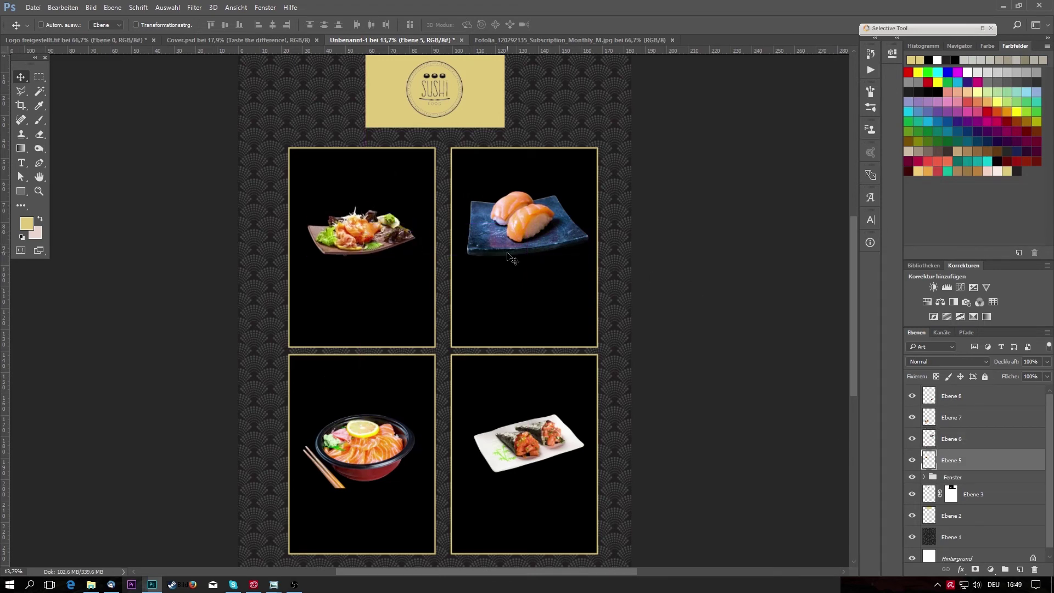
scroll(436, 267, "up", 1)
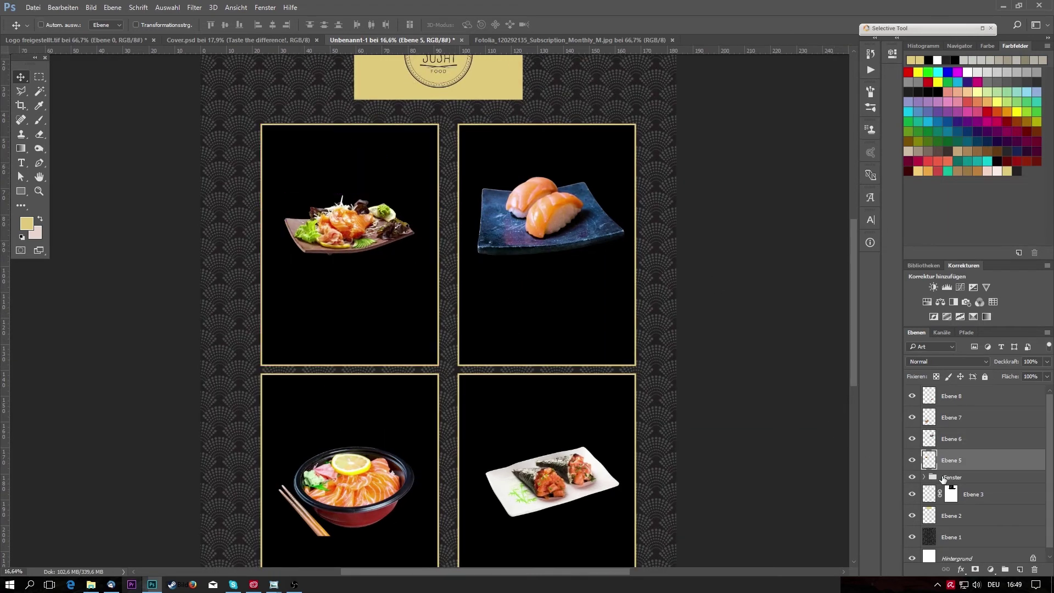
left_click(924, 477)
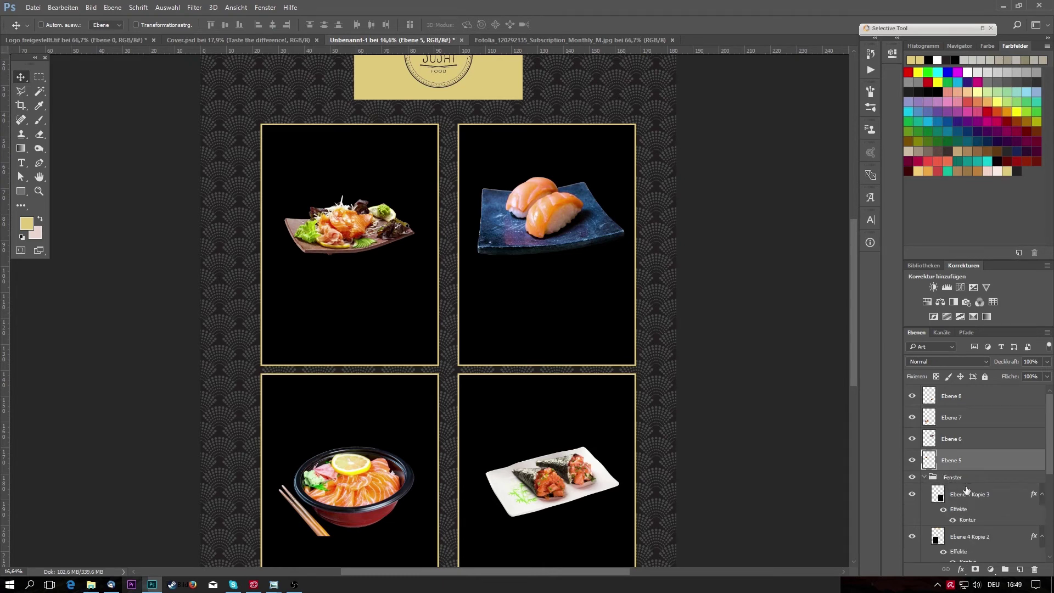
scroll(967, 490, "down", 2)
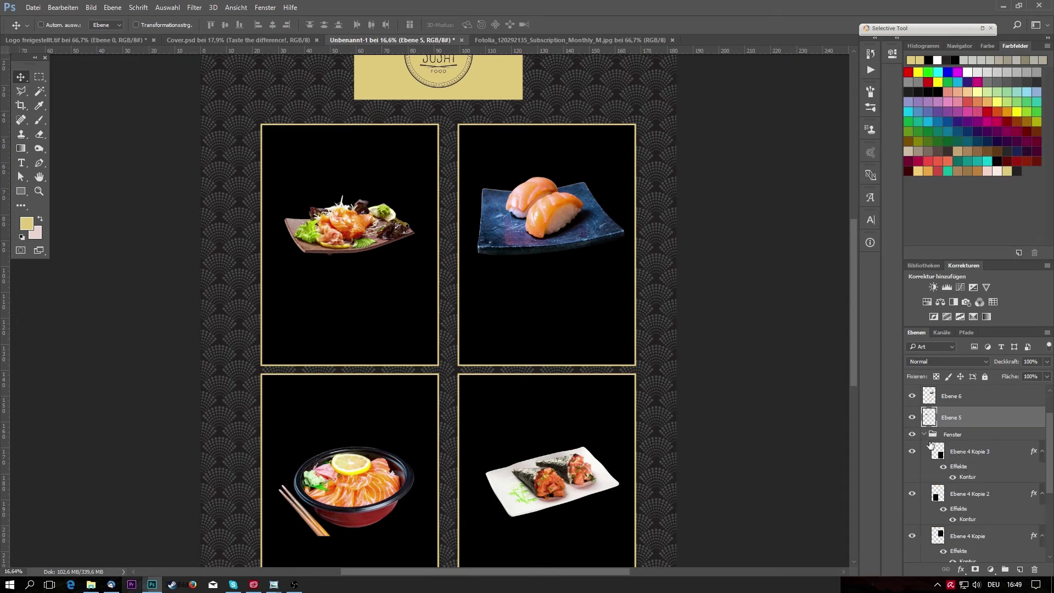
left_click(972, 453)
Set up a soft white 1811 px brush at 15% opacity.
key("b")
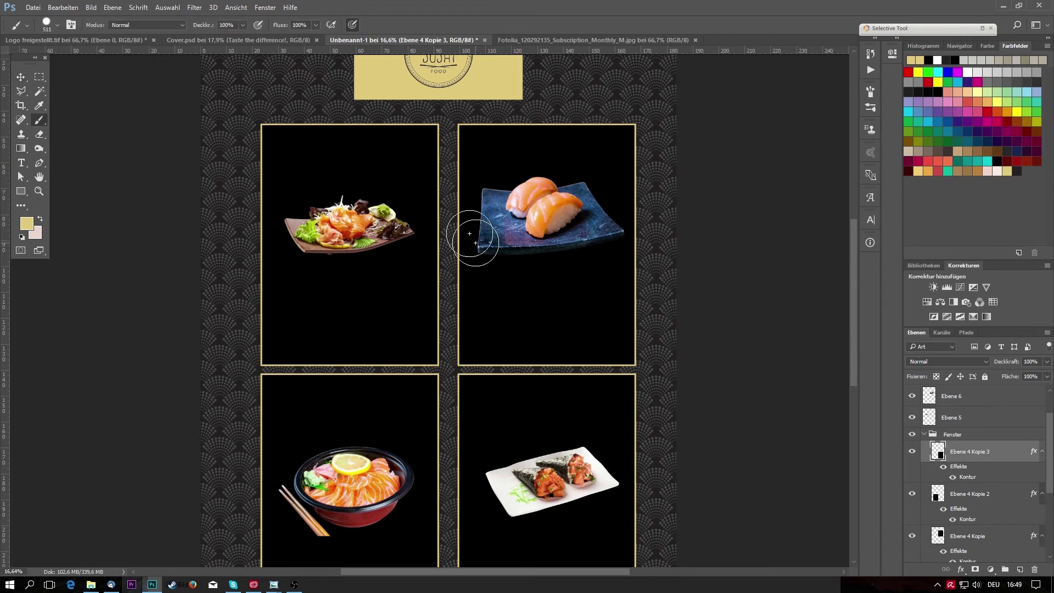
right_click(300, 192)
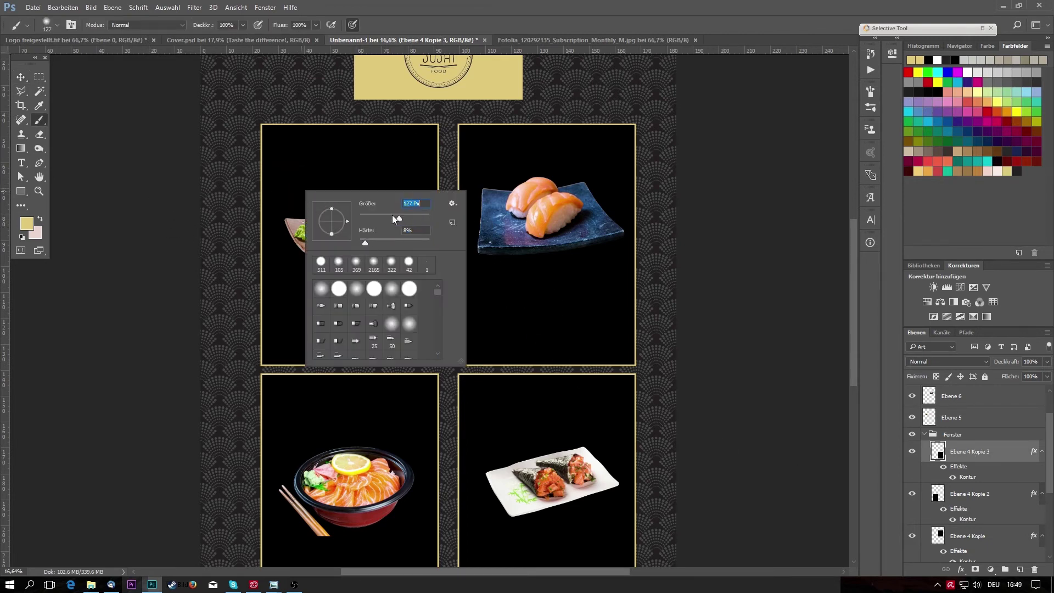
left_click(417, 216)
left_click(424, 216)
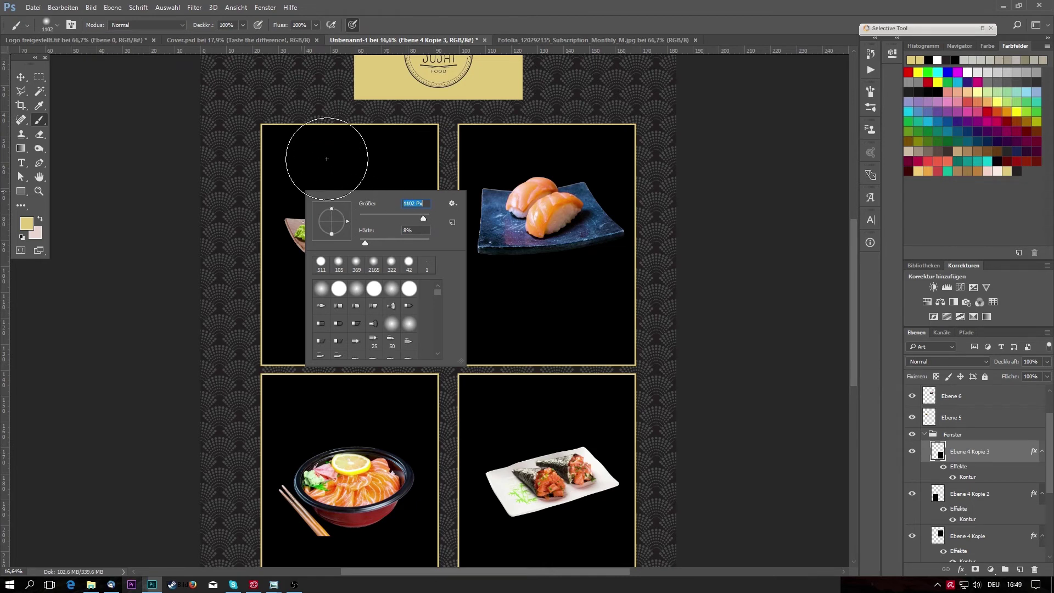
left_click(423, 219)
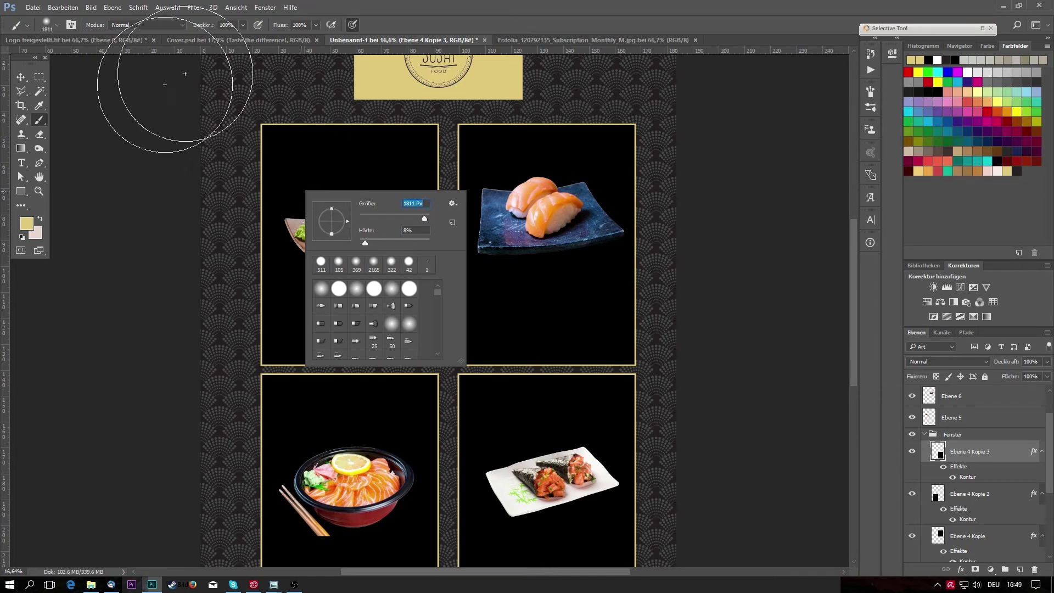
left_click(22, 237)
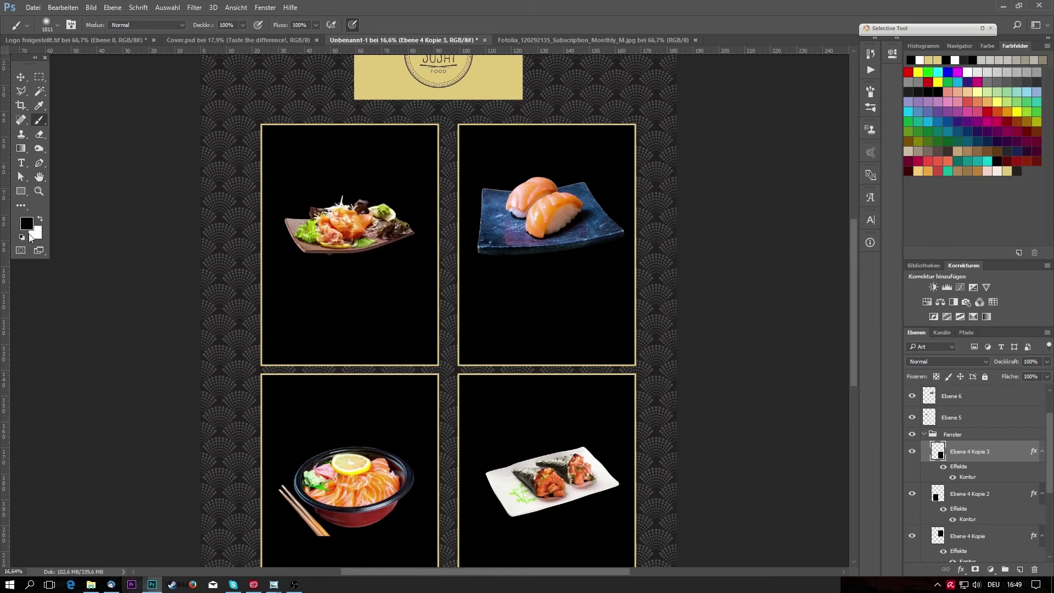
left_click(39, 220)
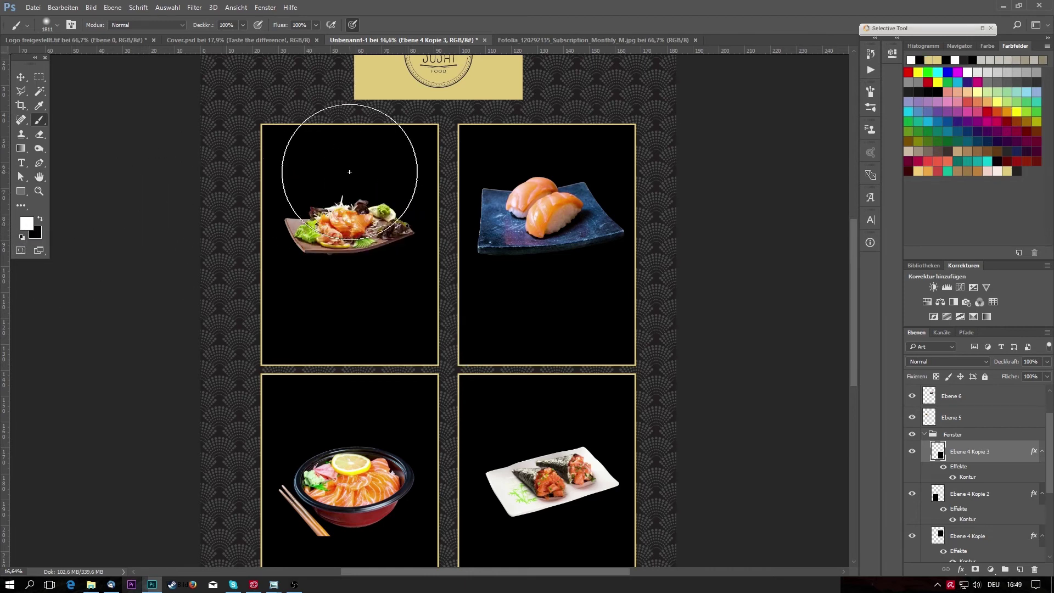
left_click_drag(205, 25, 159, 25)
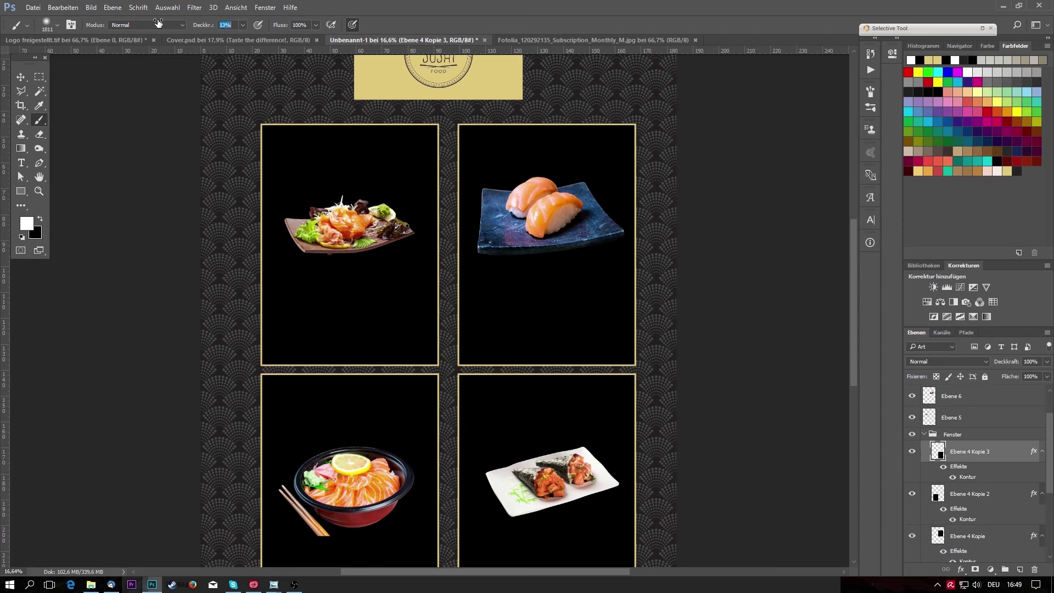
Paint soft white glows above the sashimi and hand-roll plates.
left_click_drag(337, 163, 351, 187)
key("ctrl+minus")
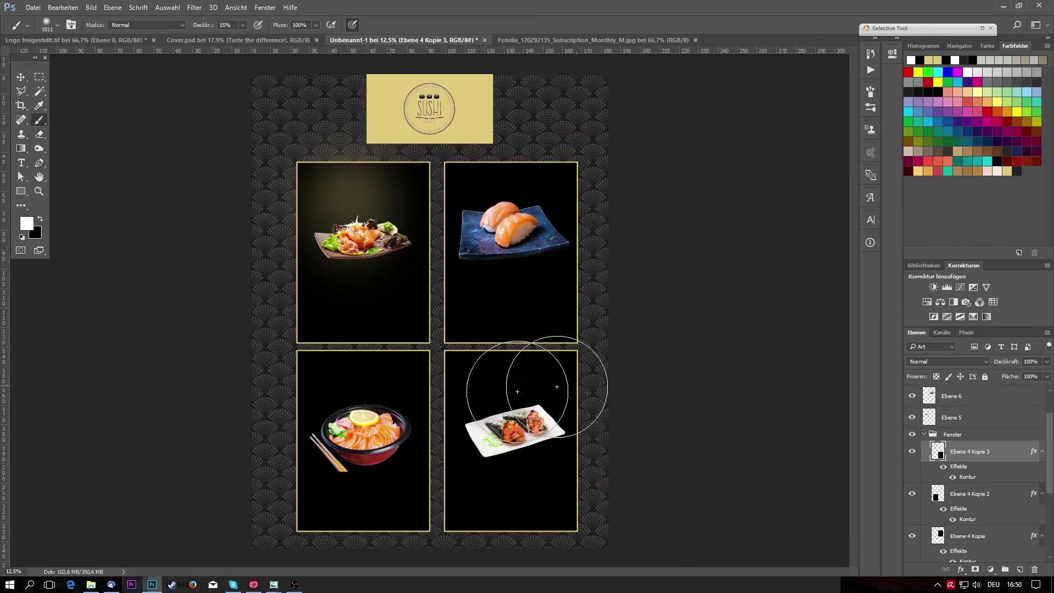
left_click(506, 392)
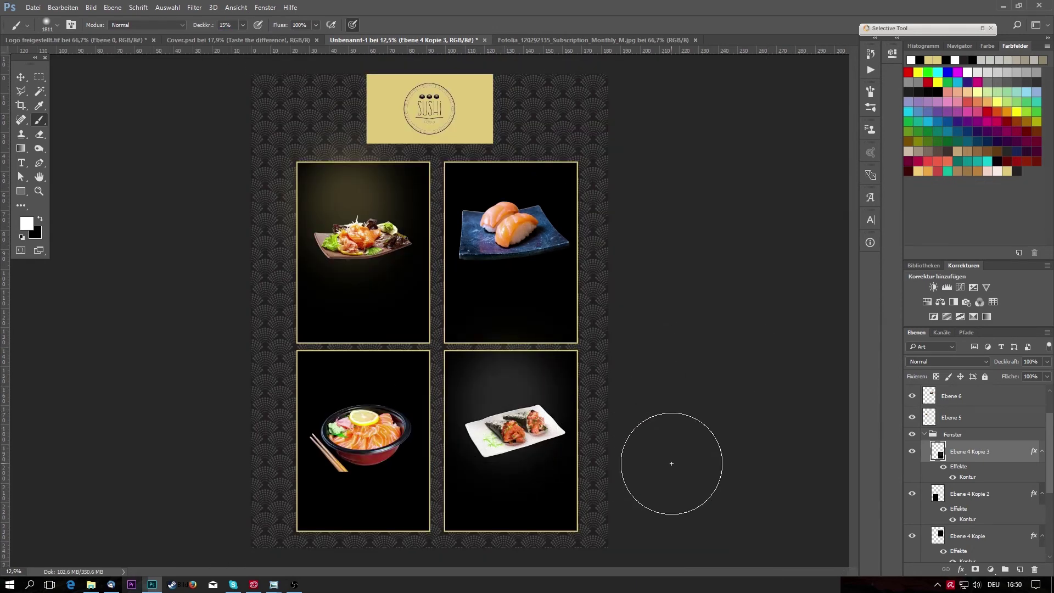
key("ctrl+z")
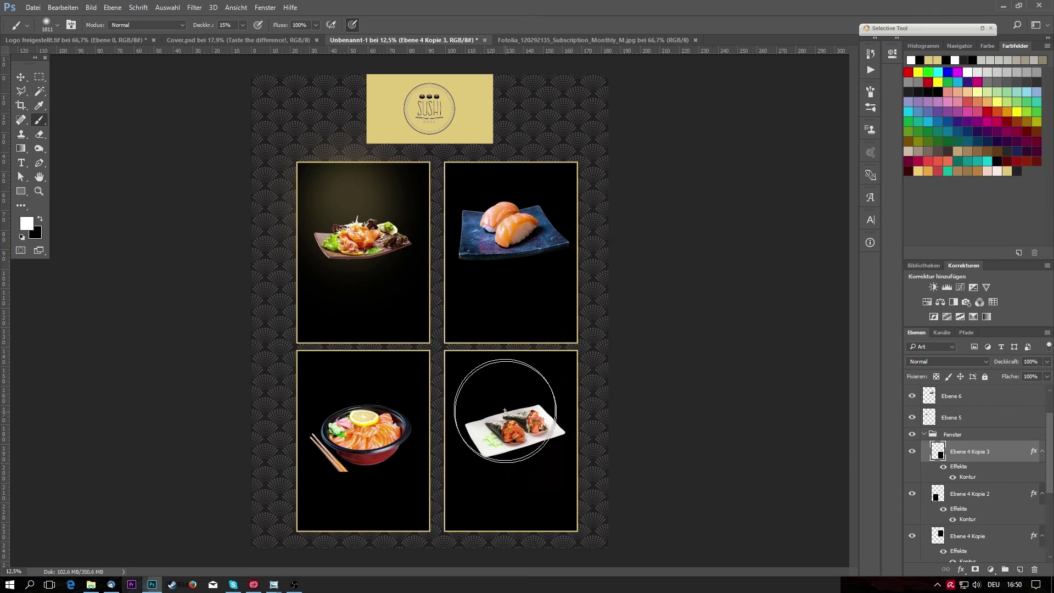
left_click(514, 398)
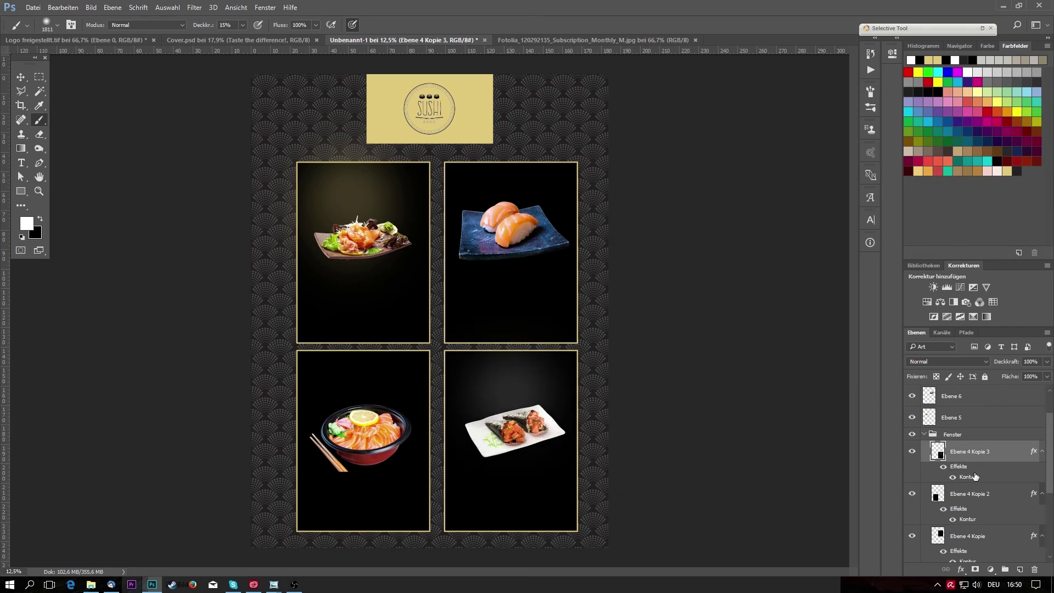
Paint glows on the Ebene 4 frame layers above the salmon bowl, nigiri and salad plates.
left_click(980, 494)
left_click(364, 411)
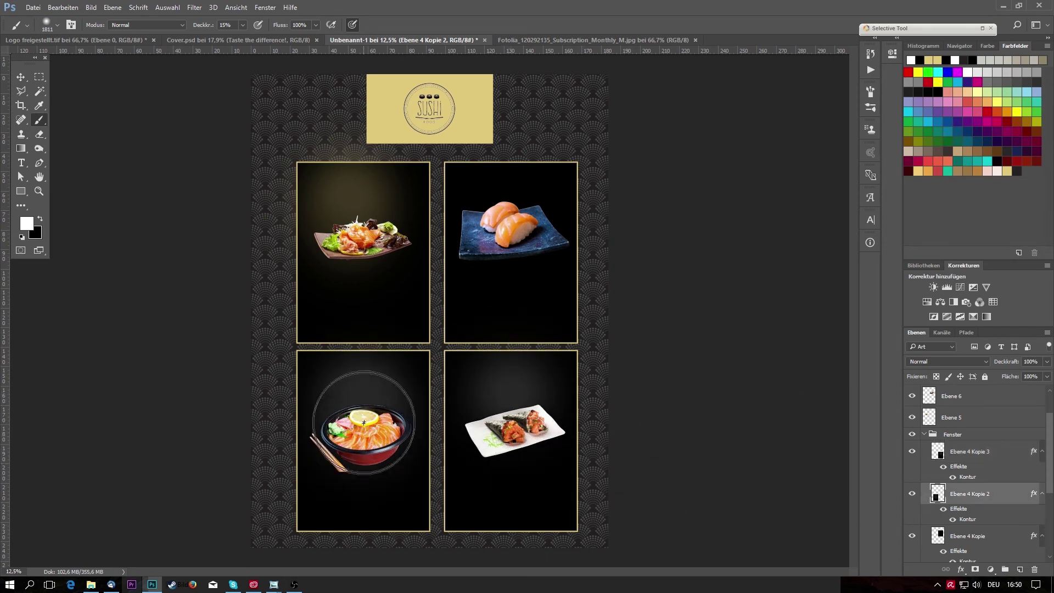
scroll(972, 472, "down", 2)
left_click(969, 472)
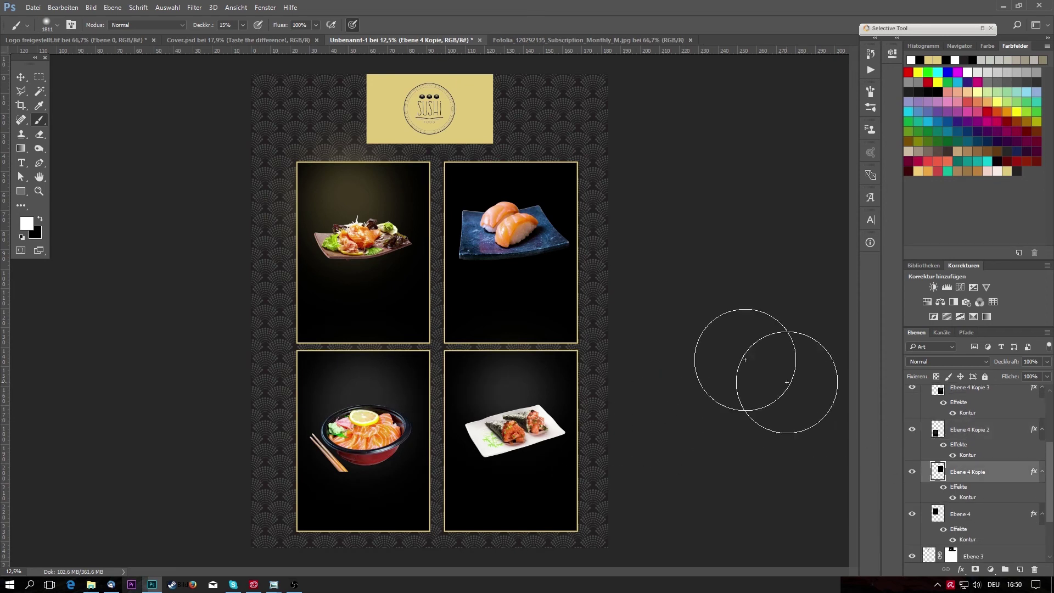
left_click(505, 197)
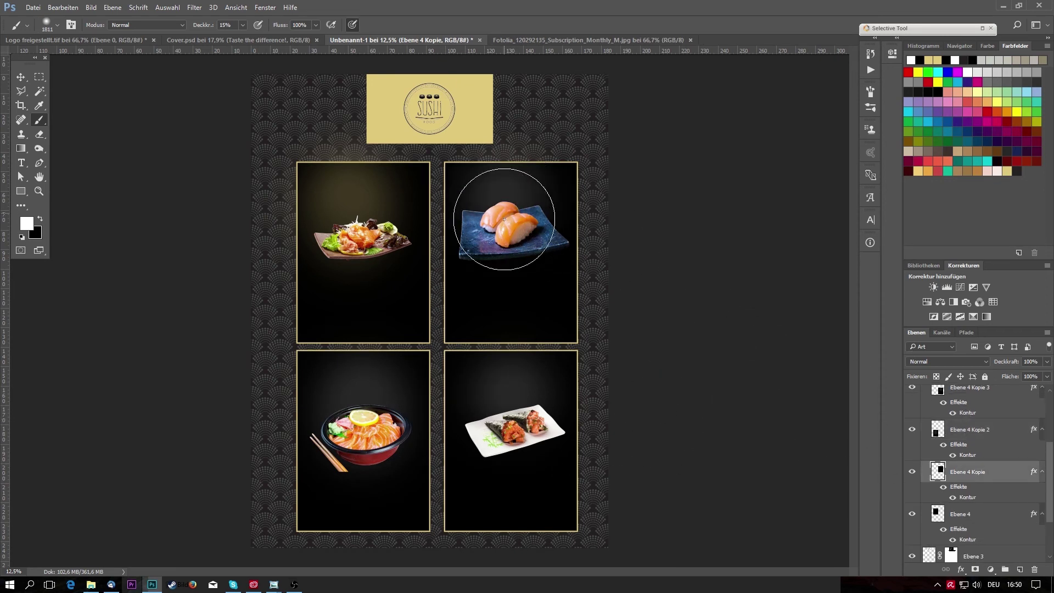
left_click(972, 527)
left_click(384, 236)
key("ctrl+minus")
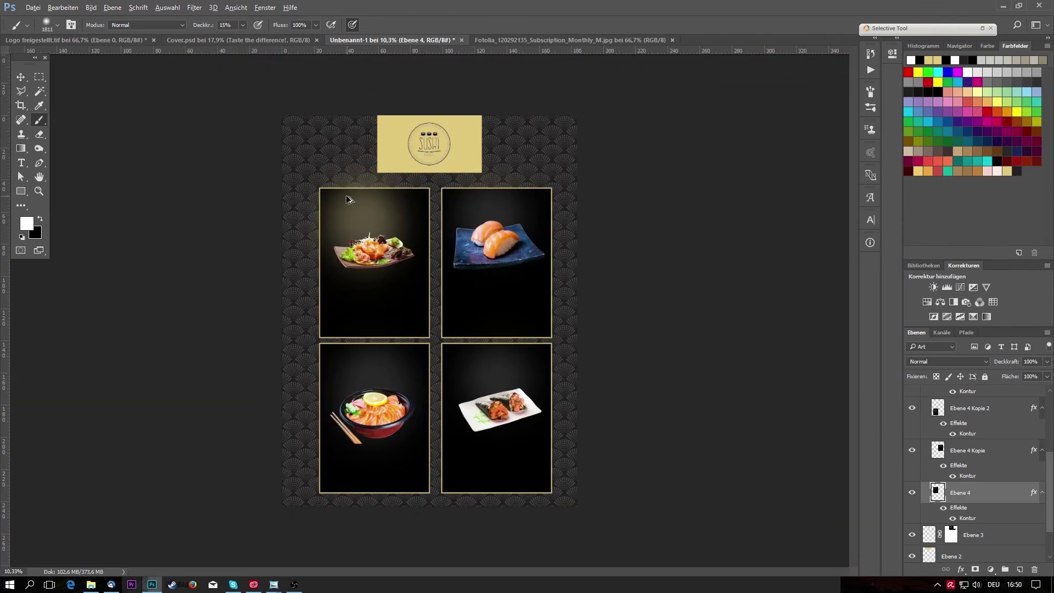
key("ctrl+minus")
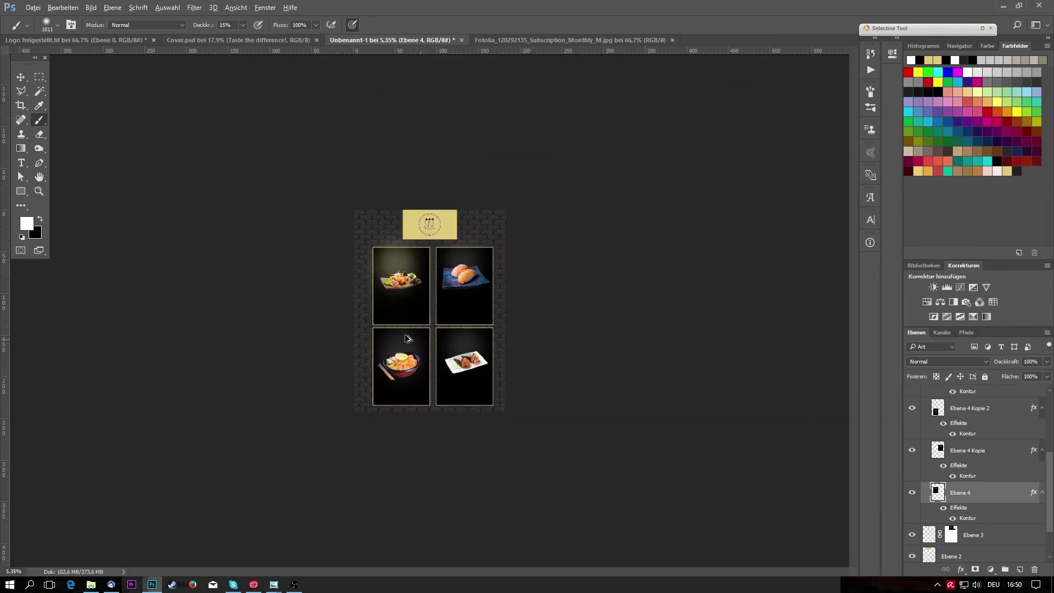
key("ctrl+plus")
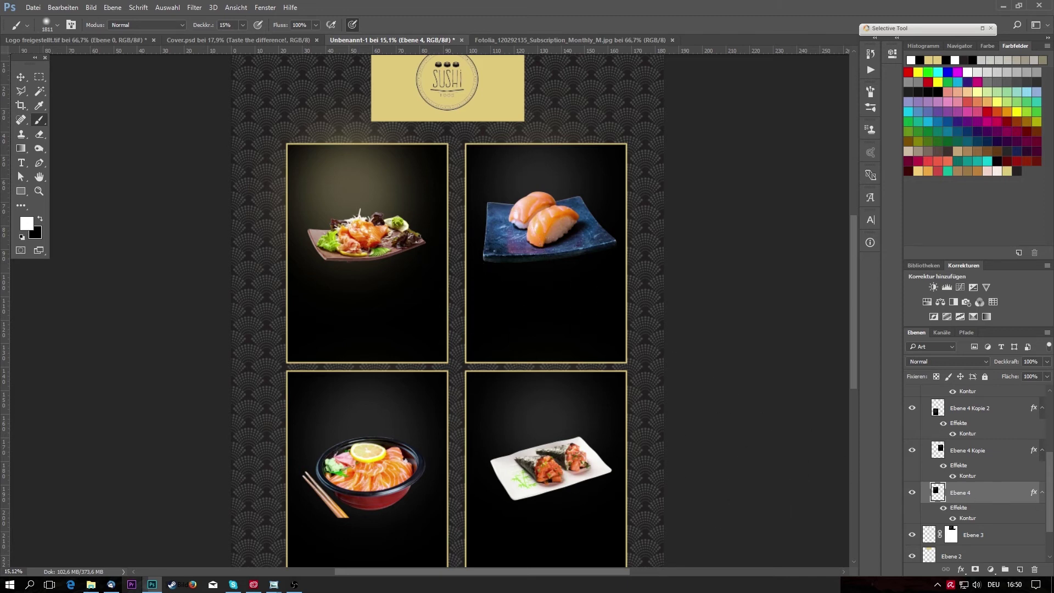
Collapse the Fenster group and put layers Ebene 5–8 in a new group named Essen.
scroll(1039, 415, "up", 3)
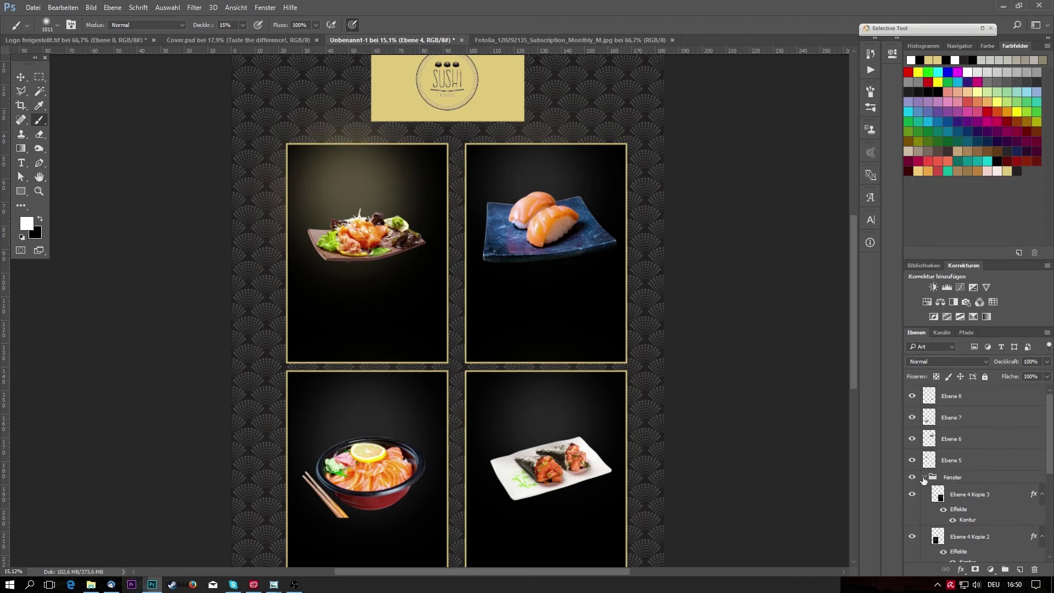
left_click(925, 478)
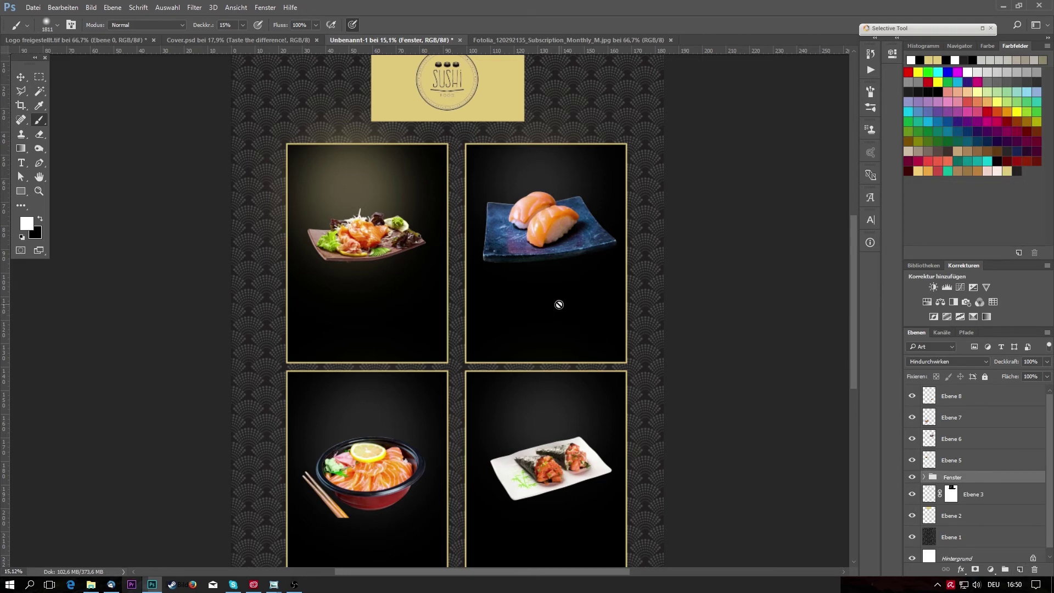
left_click(983, 398)
left_click(977, 466, "shift")
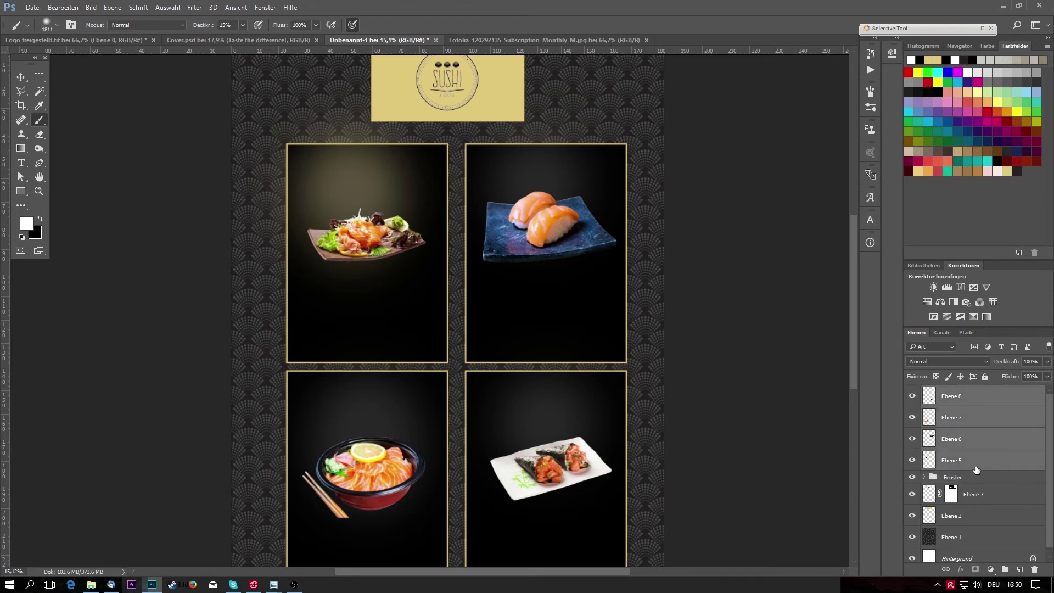
key("ctrl+g")
double_click(953, 393)
type("Essen")
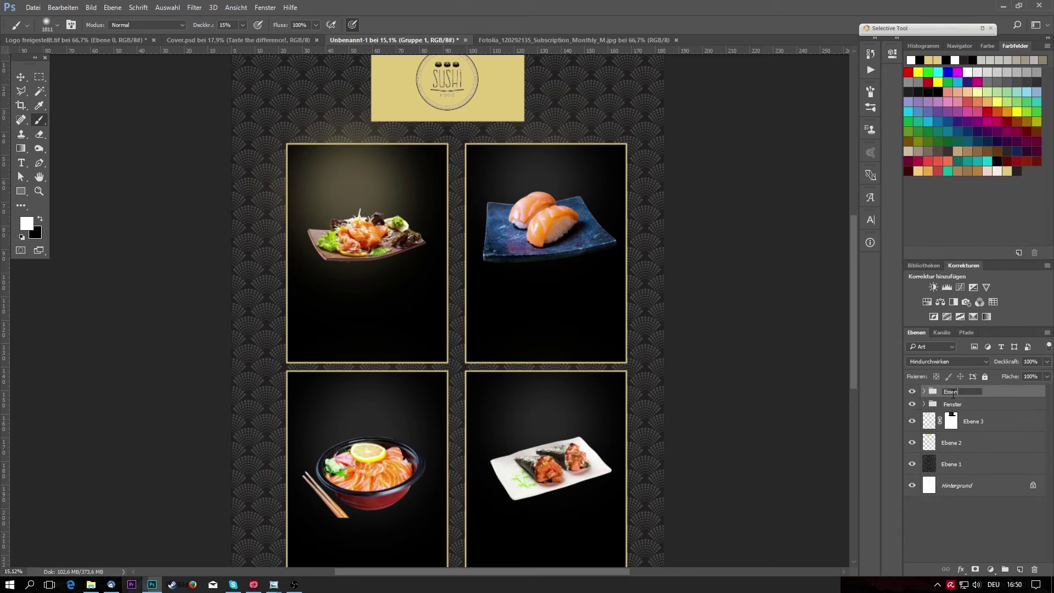
key("Return")
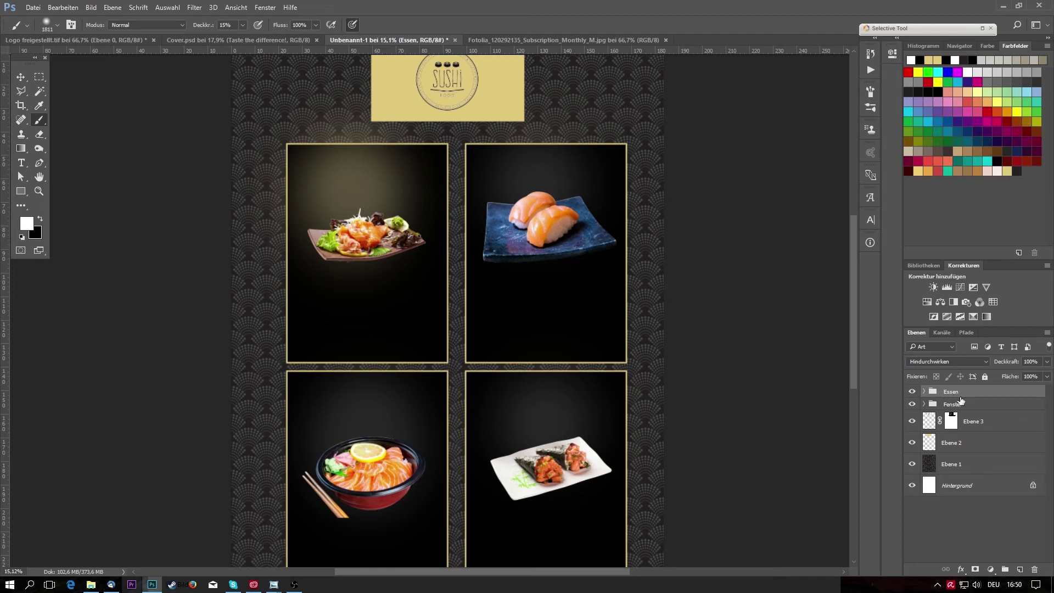
key("t")
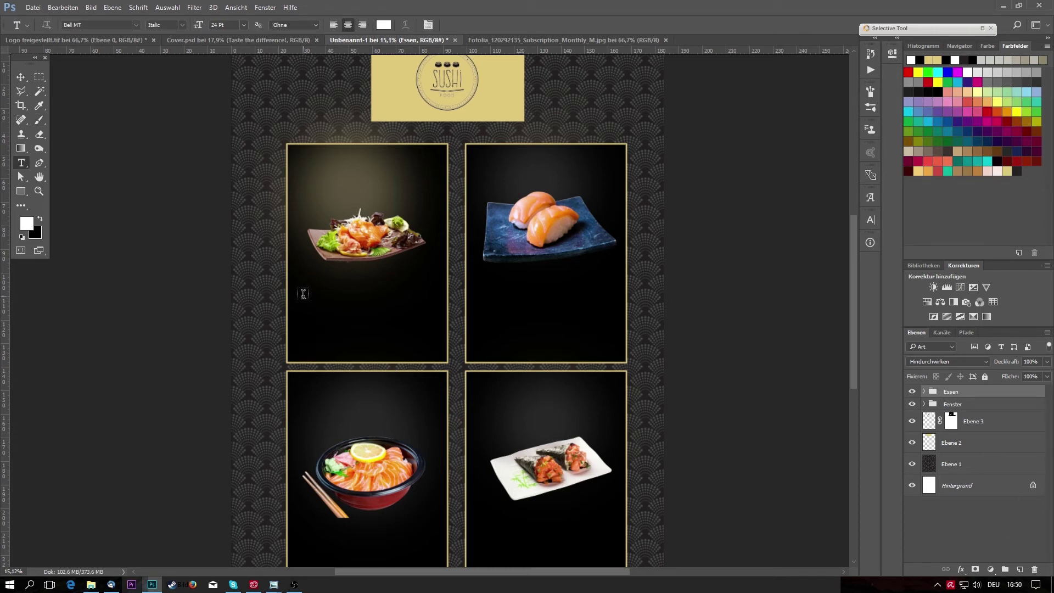
Start a G1 text label below the upper-left dish at 200 pt.
left_click(305, 294)
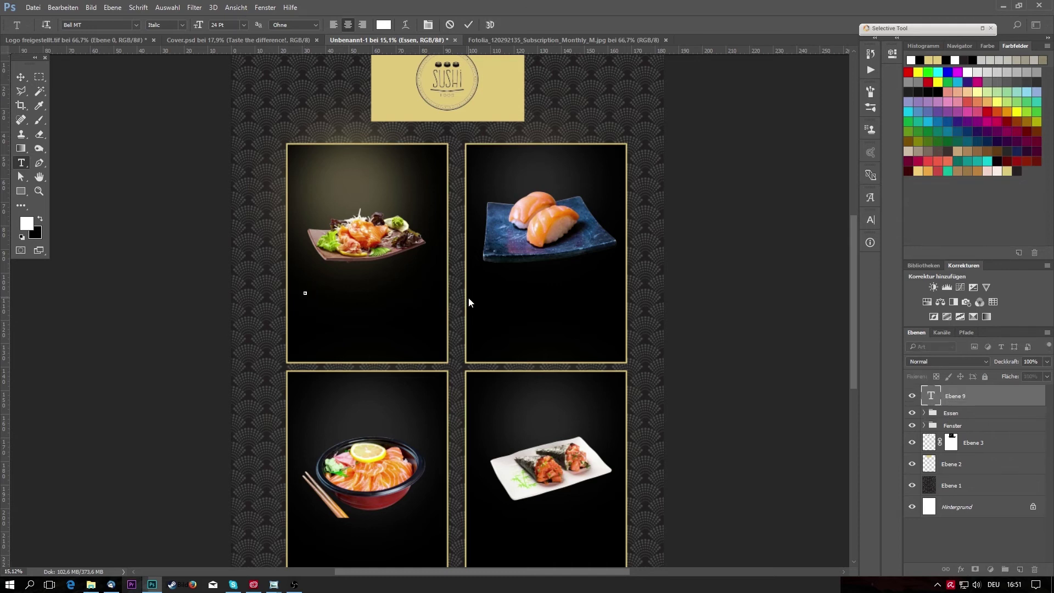
scroll(307, 292, "up", 3)
scroll(308, 291, "up", 1)
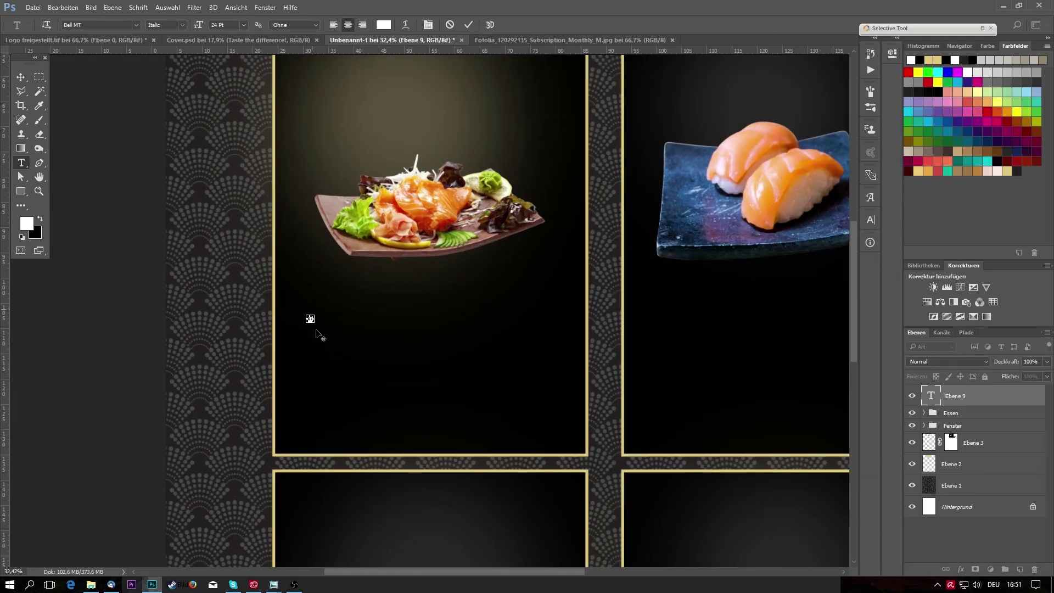
scroll(313, 329, "up", 1)
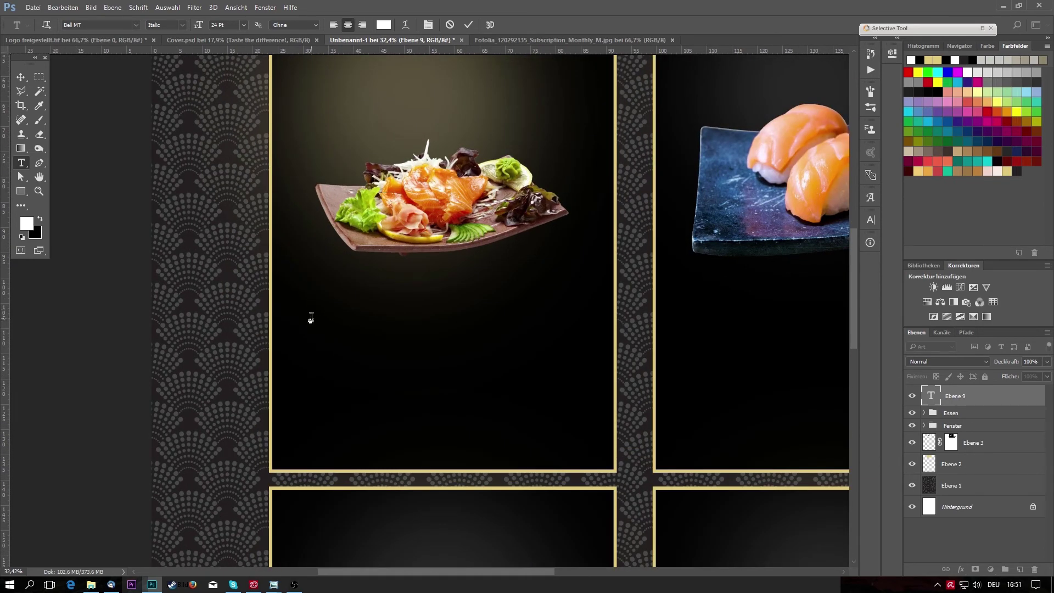
left_click(244, 25)
left_click(231, 220)
type("100")
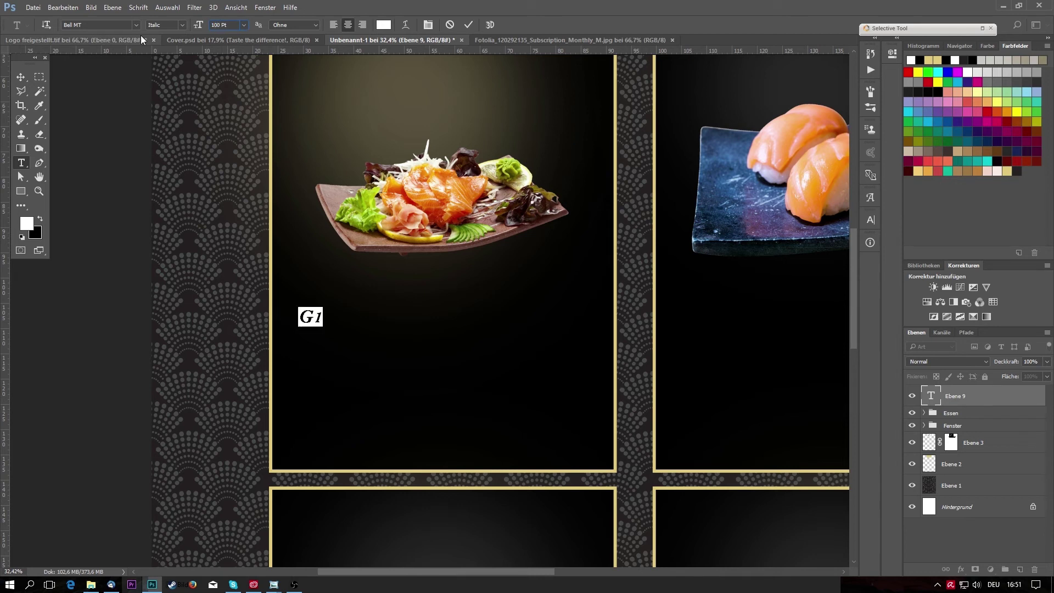
key("BackSpace")
key("BackSpace")
key("BackSpace")
type("200")
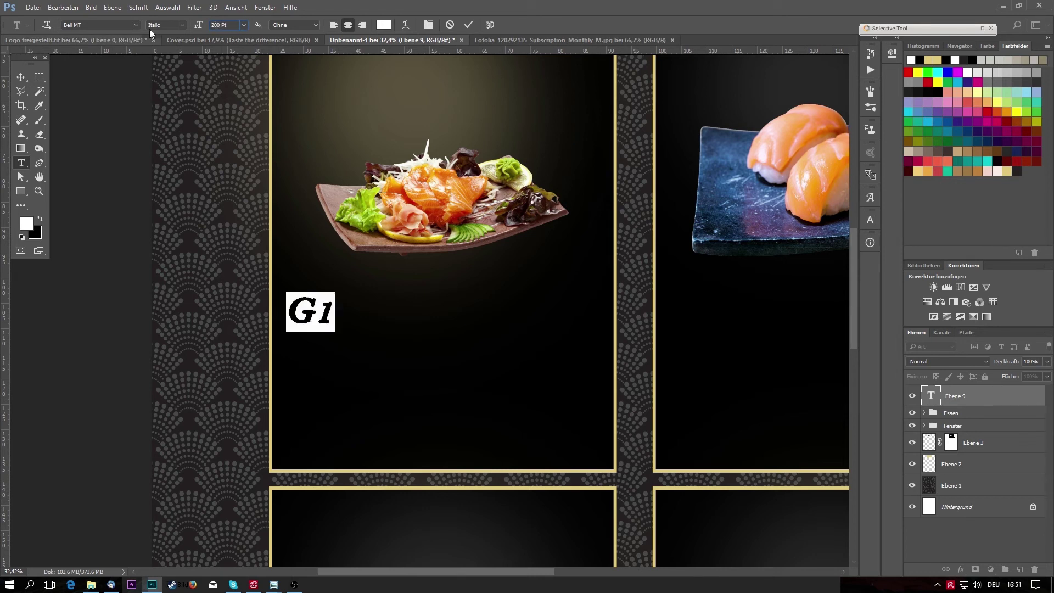
Make the G1 text beige gold and Regular, then commit it and shift it slightly right.
left_click(383, 25)
left_click(929, 60)
key("Return")
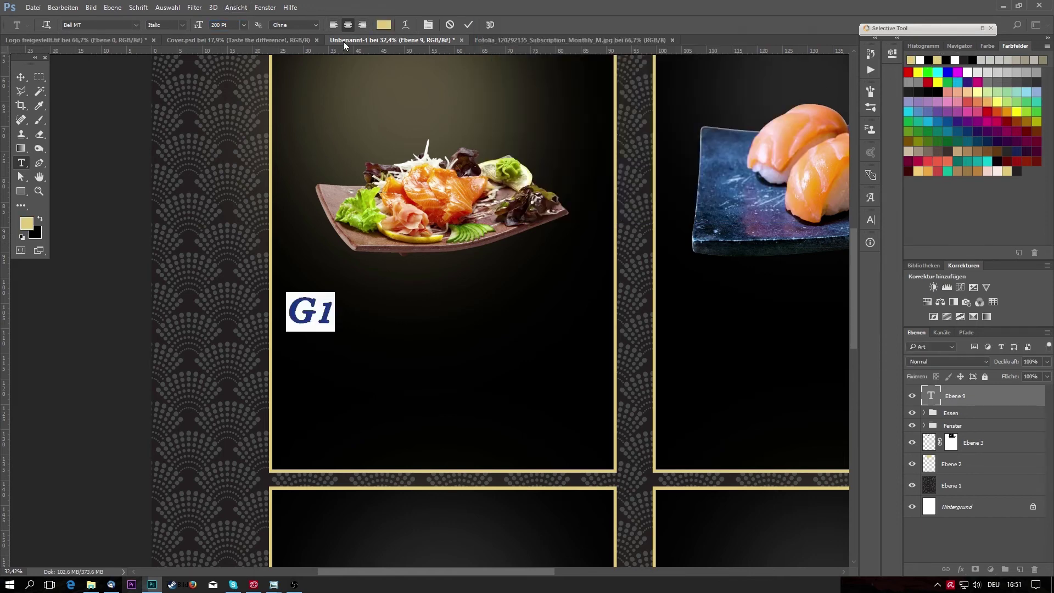
left_click(182, 24)
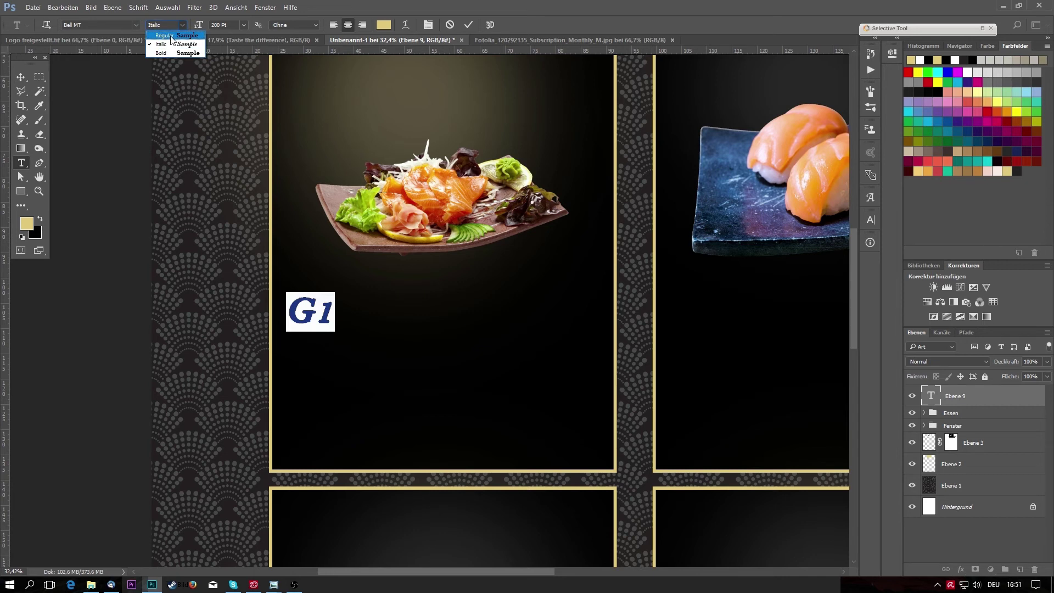
left_click(170, 35)
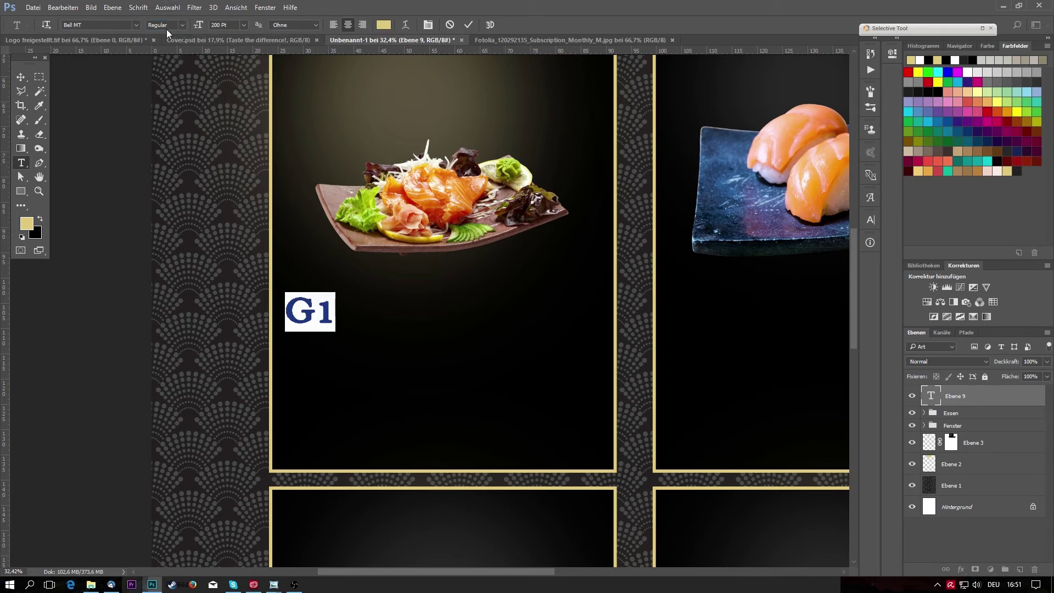
left_click(470, 25)
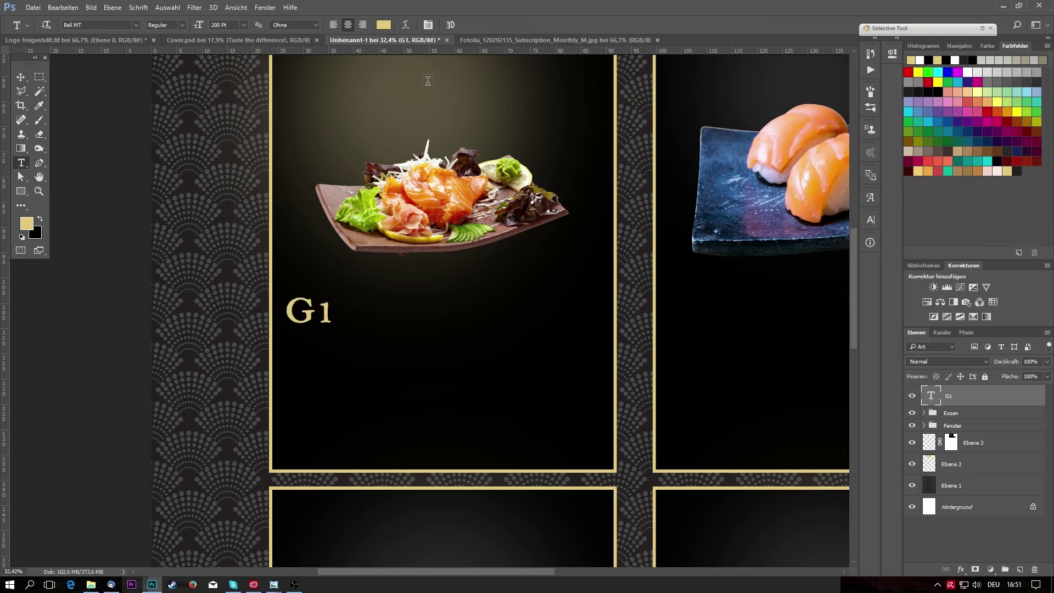
key("v")
left_click_drag(305, 320, 335, 321)
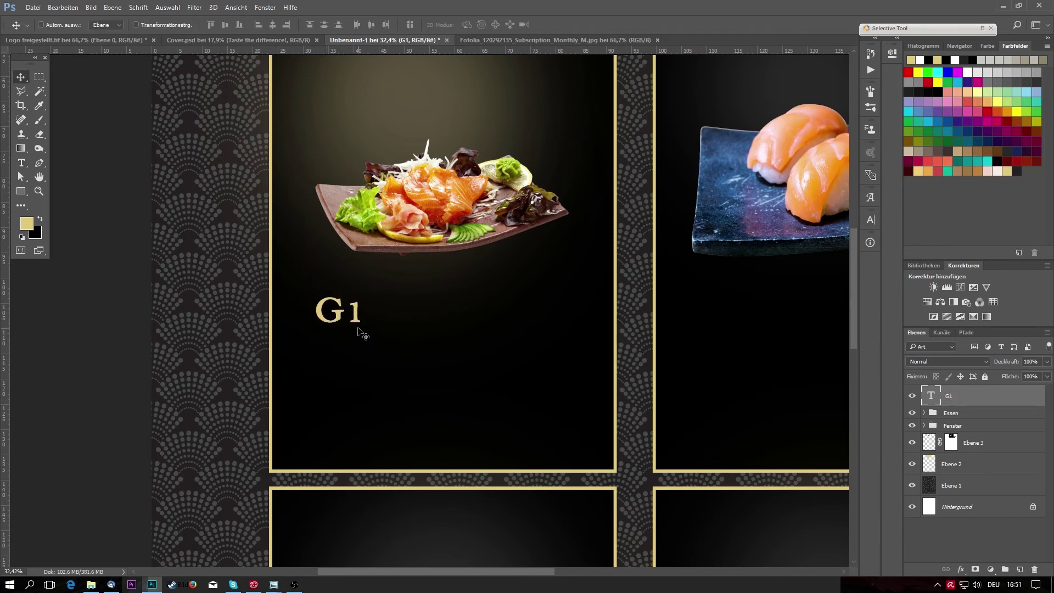
Add the text 'Sashimi' below G1 and align it under G1.
key("t")
left_click(320, 350)
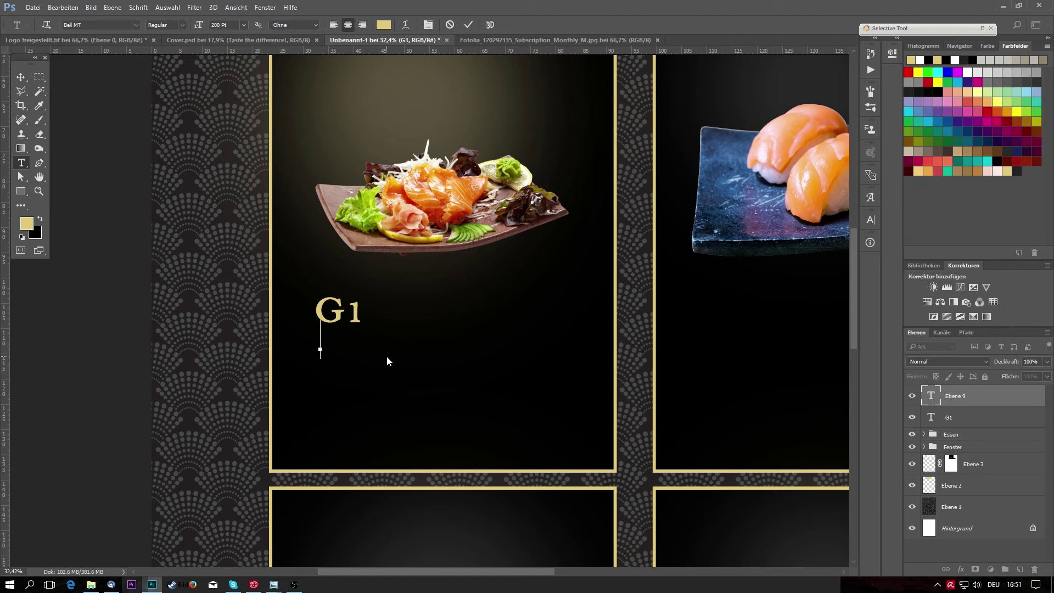
type("Sas")
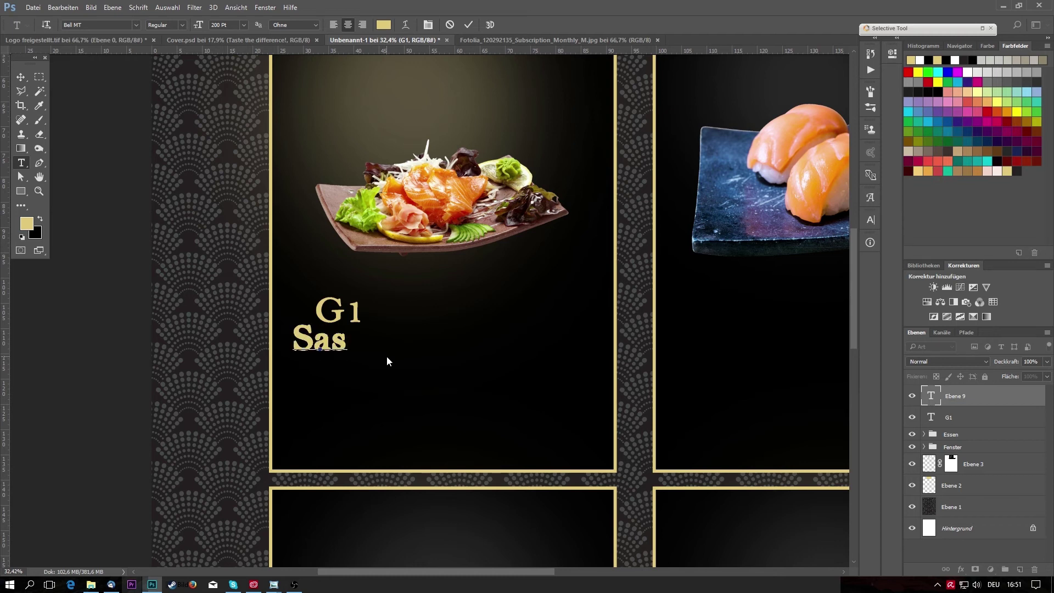
type("himi")
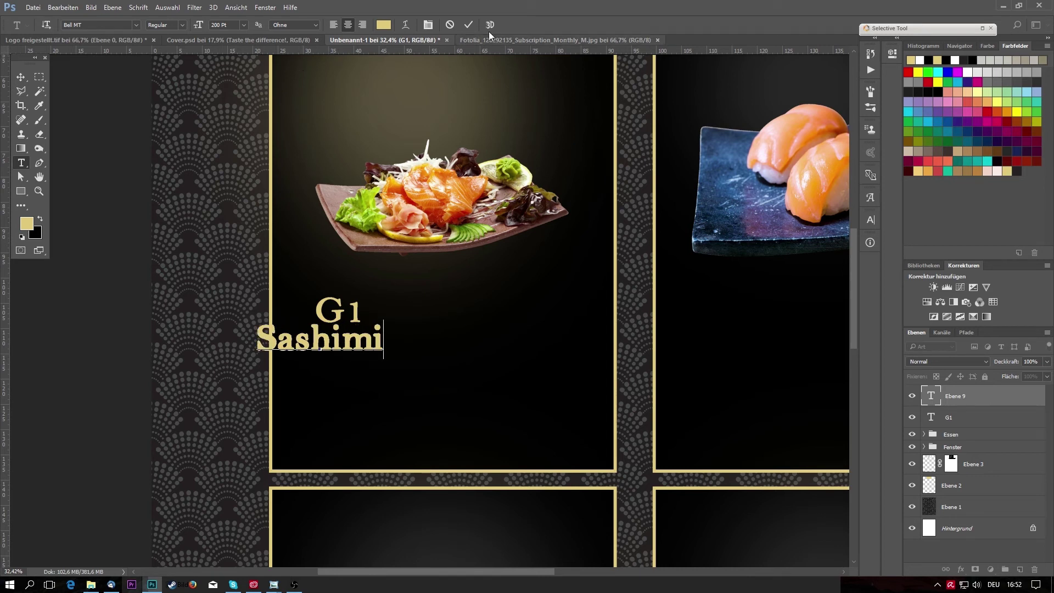
left_click(467, 25)
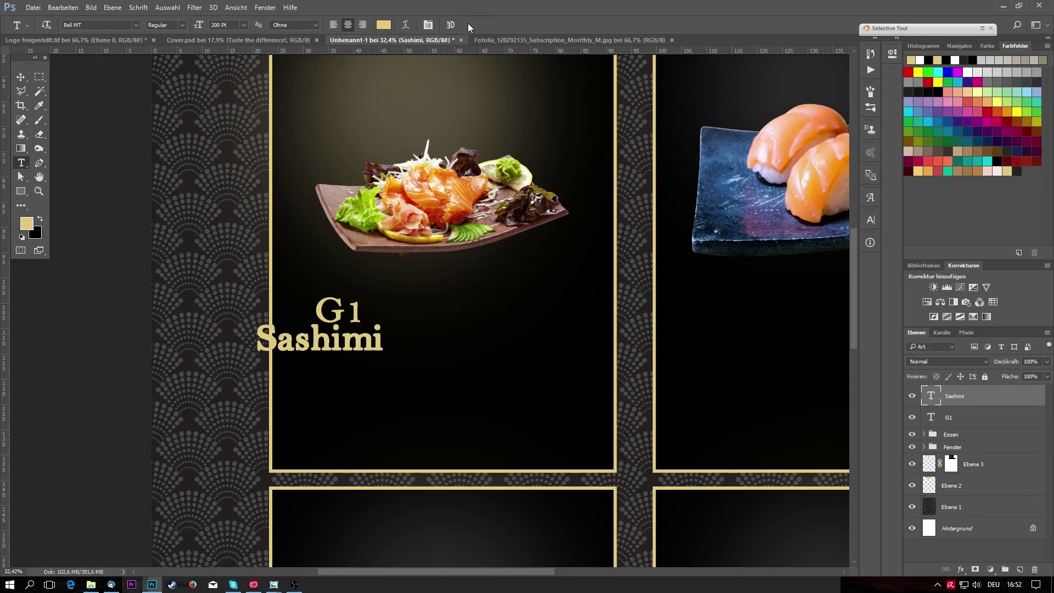
key("v")
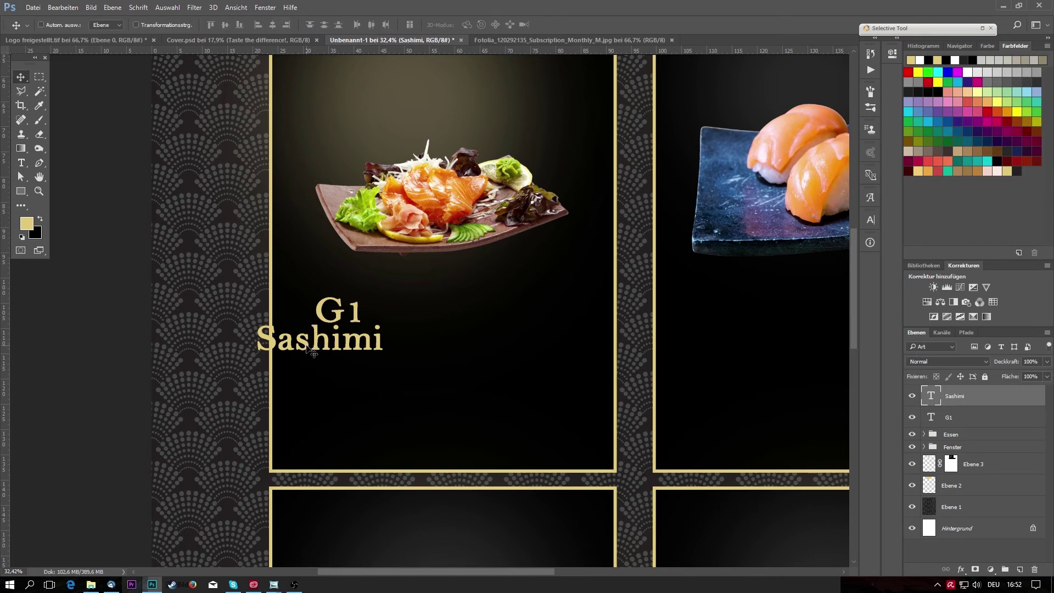
left_click_drag(316, 349, 363, 362)
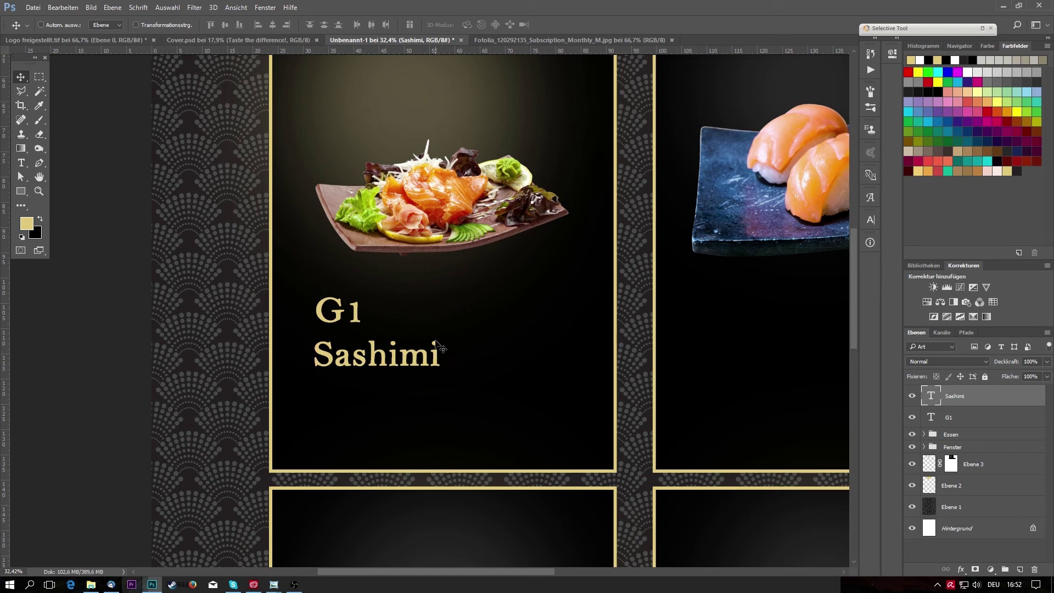
Add the price text '22,90 $' near the bottom of the G1 panel.
key("t")
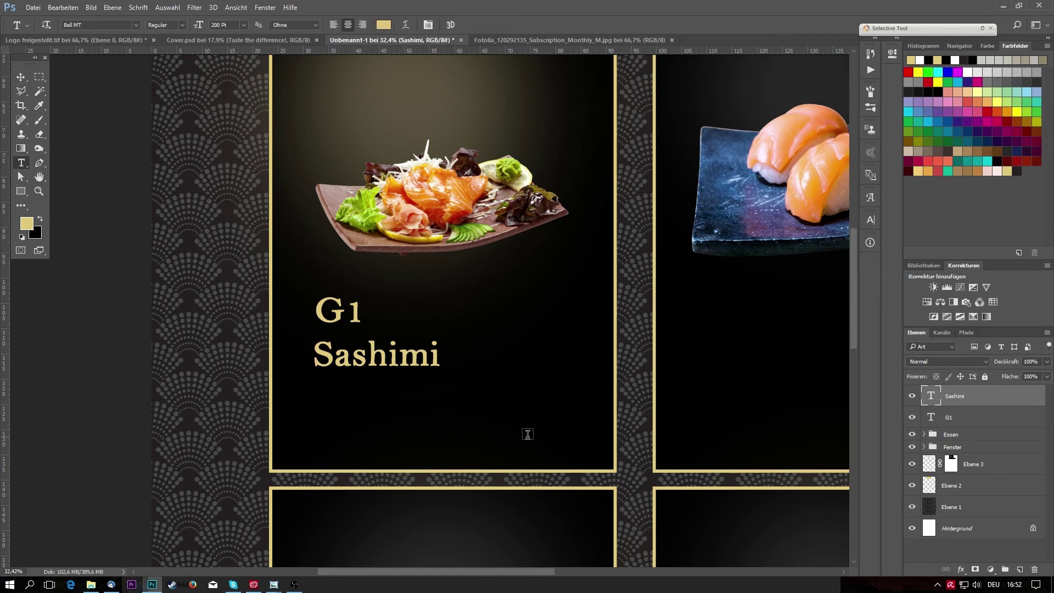
left_click(507, 438)
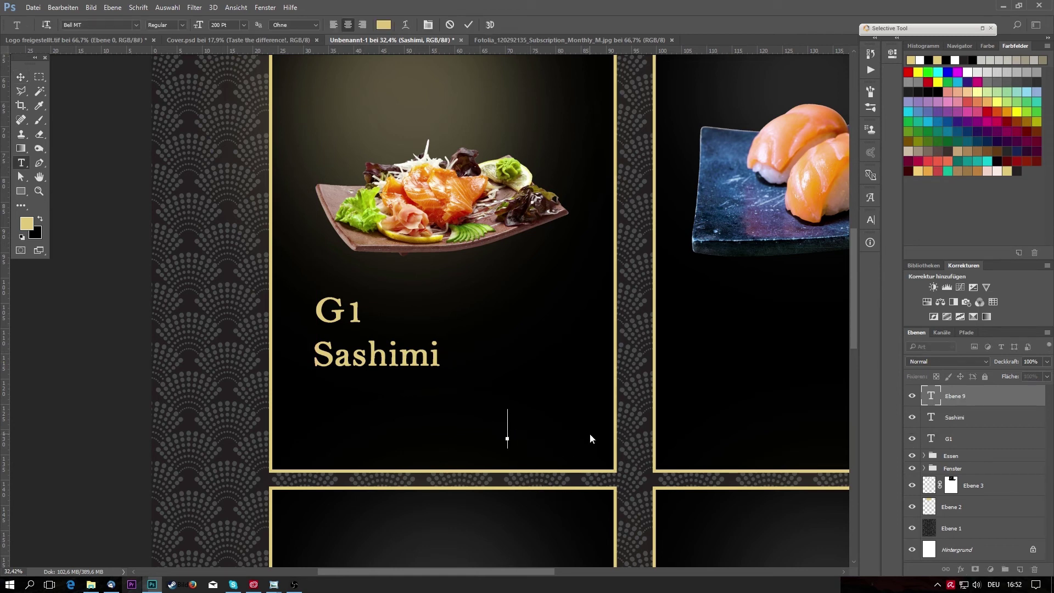
type("22,90")
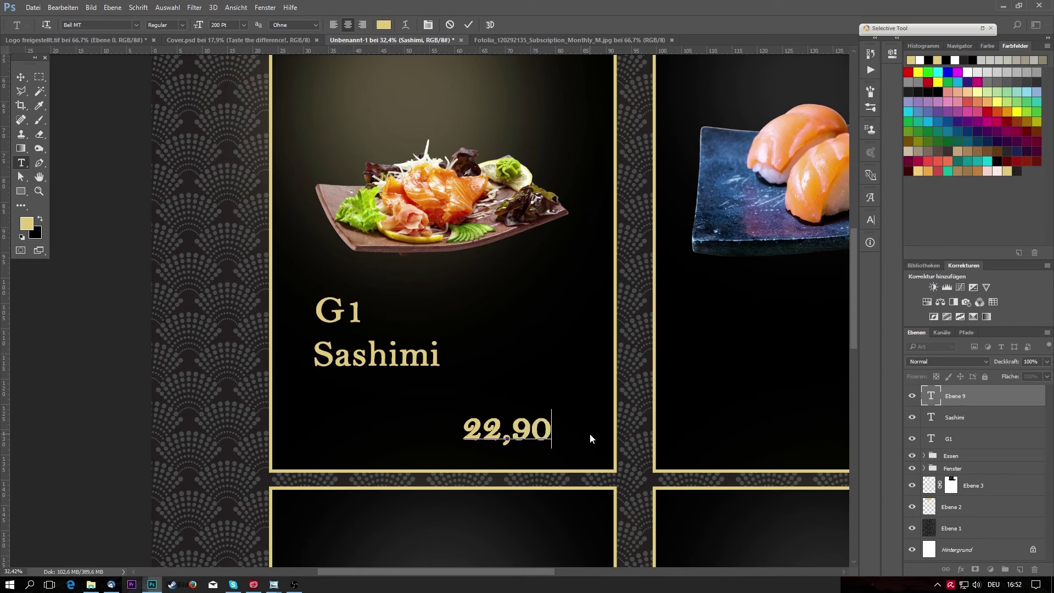
type(" $")
key("ctrl+Return")
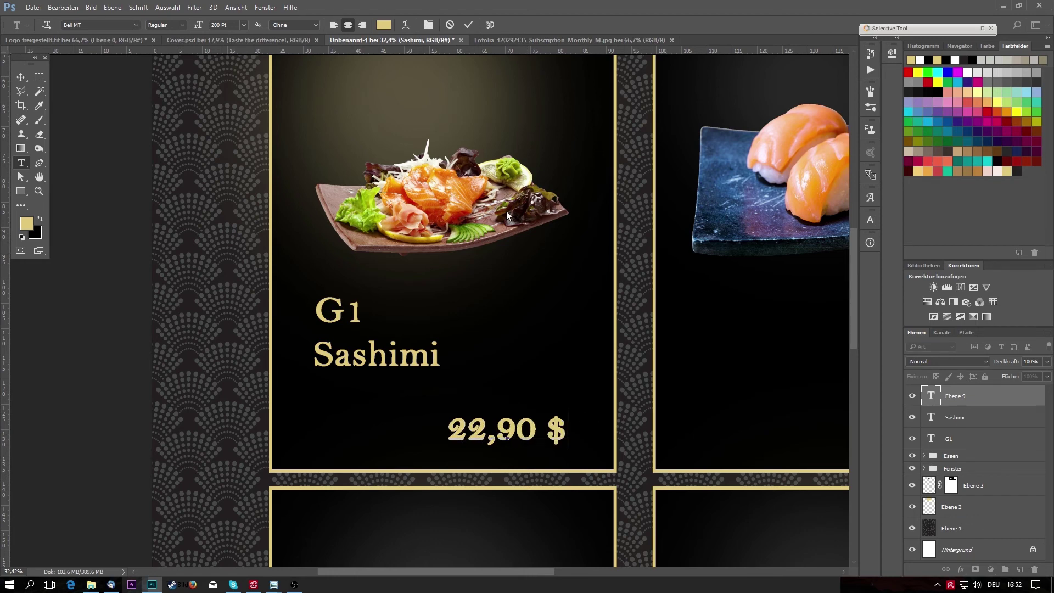
scroll(372, 353, "up", 2)
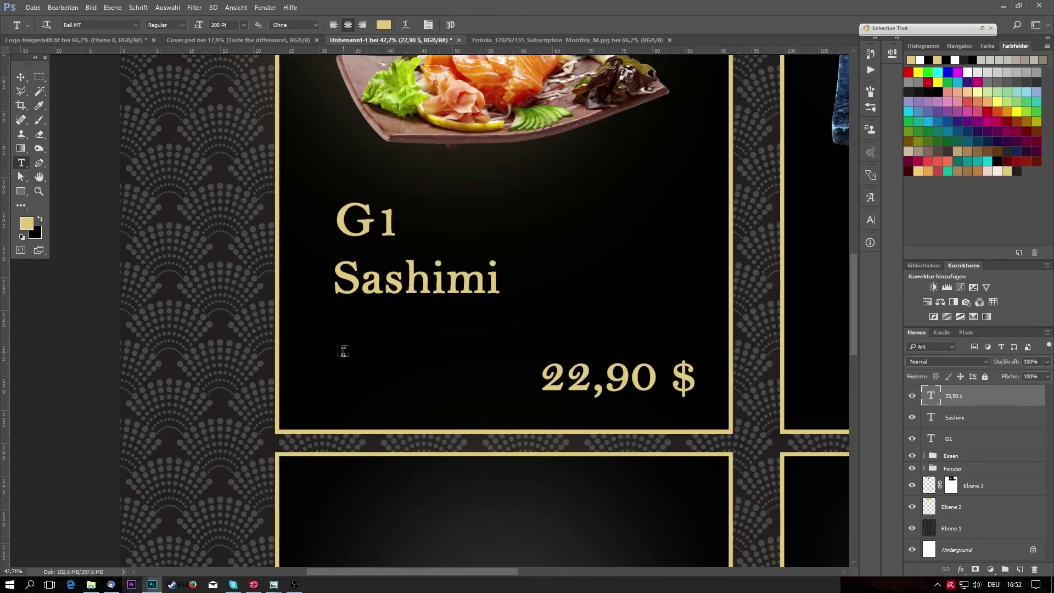
Type the 72 pt description 'verschiedene Fischsorten mit frischem Gemüse' and left-align it.
left_click(341, 367)
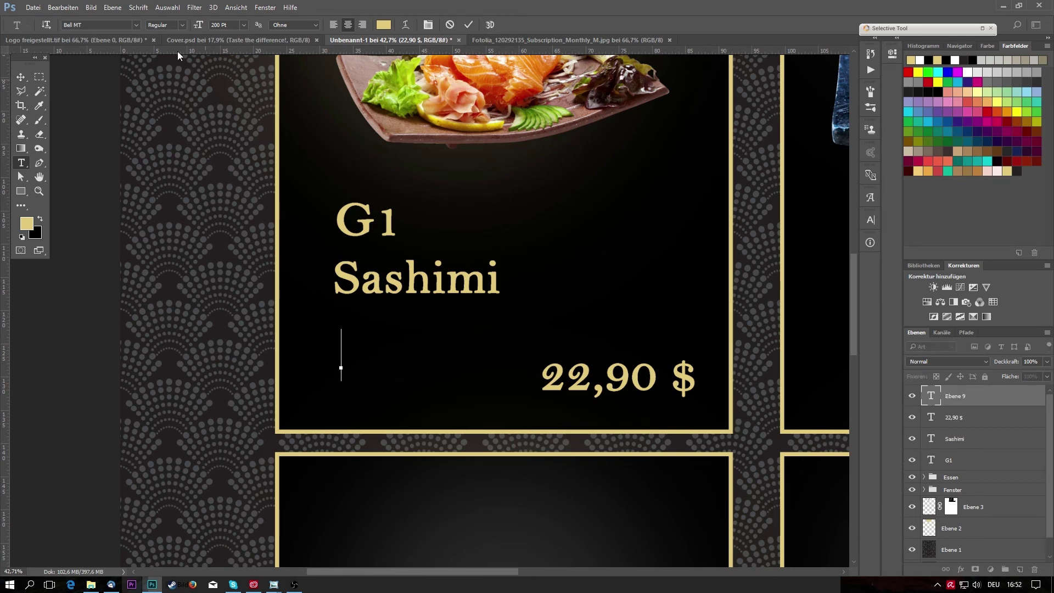
left_click(244, 25)
left_click(246, 223)
type("ver")
type("schieden e")
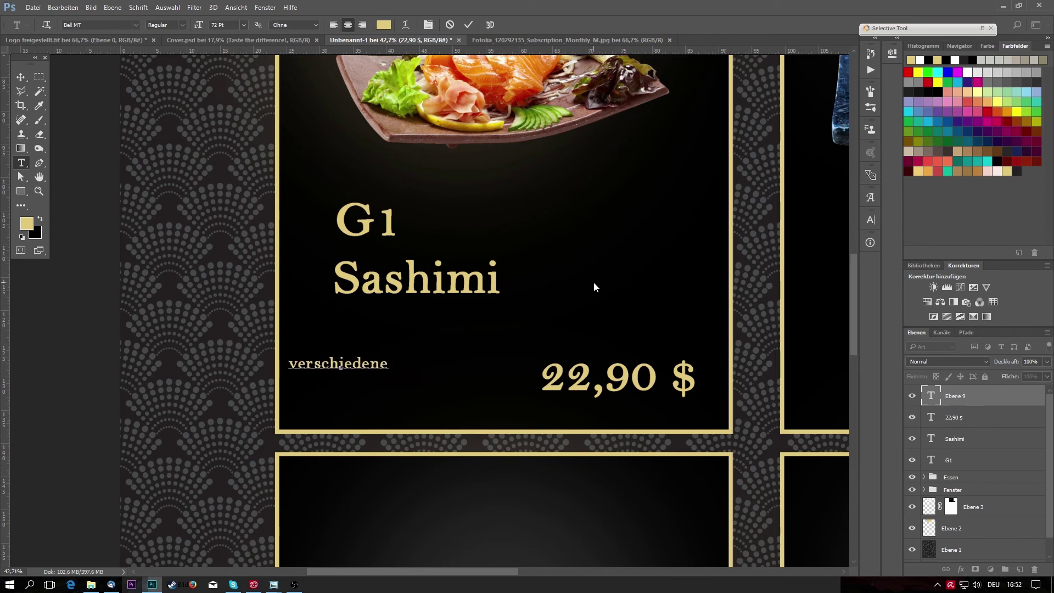
type(" Fischsa")
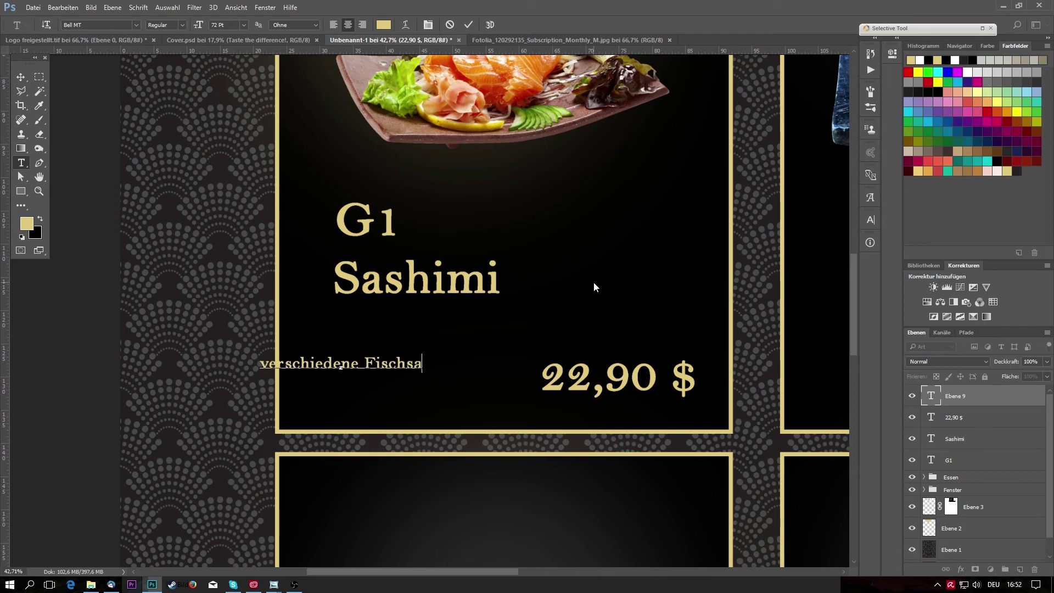
key("BackSpace")
type("orte")
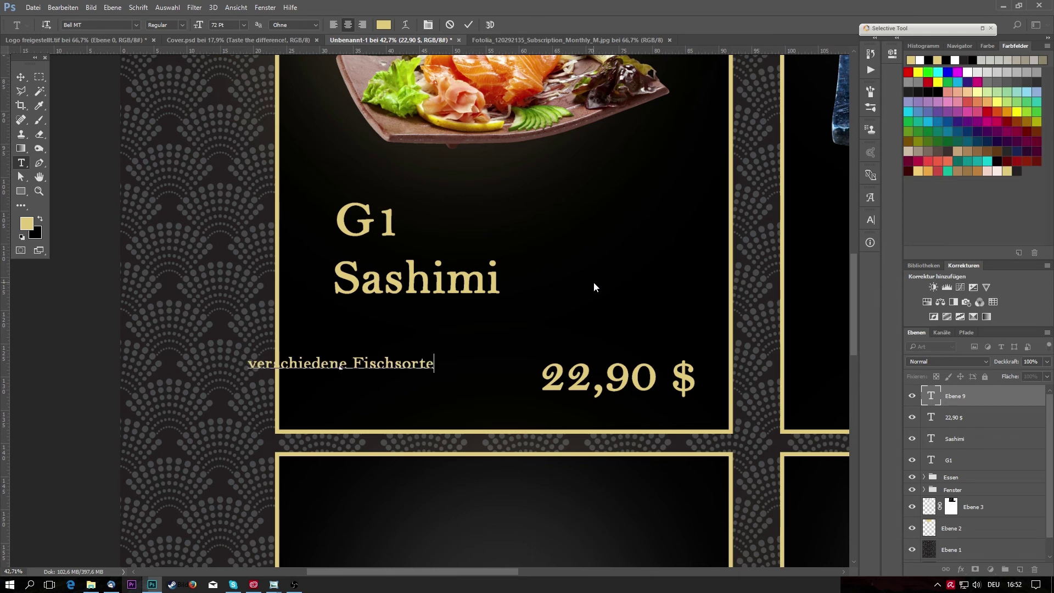
type("n mit")
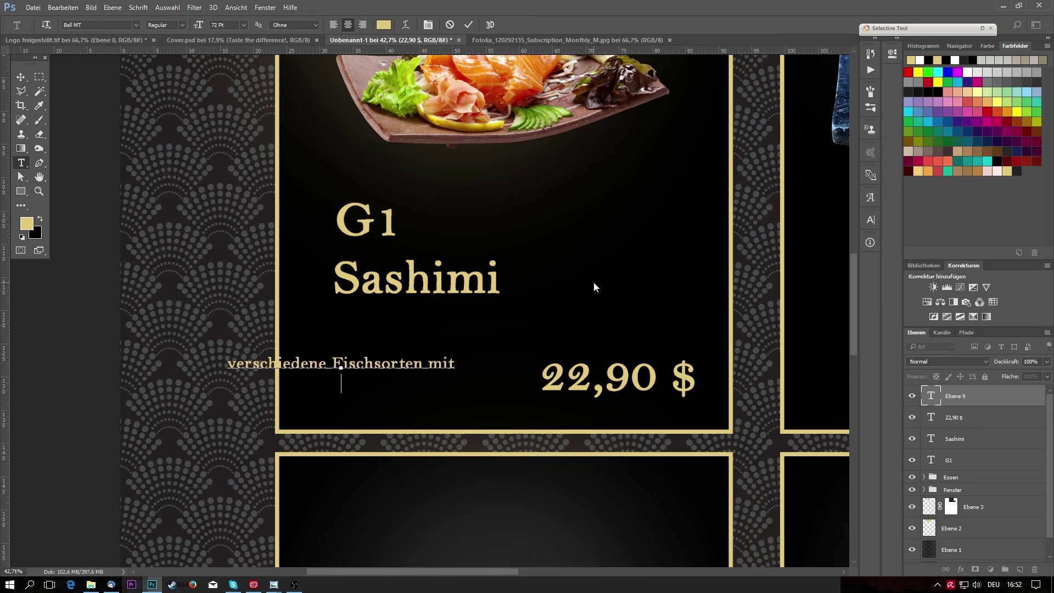
type("frischem")
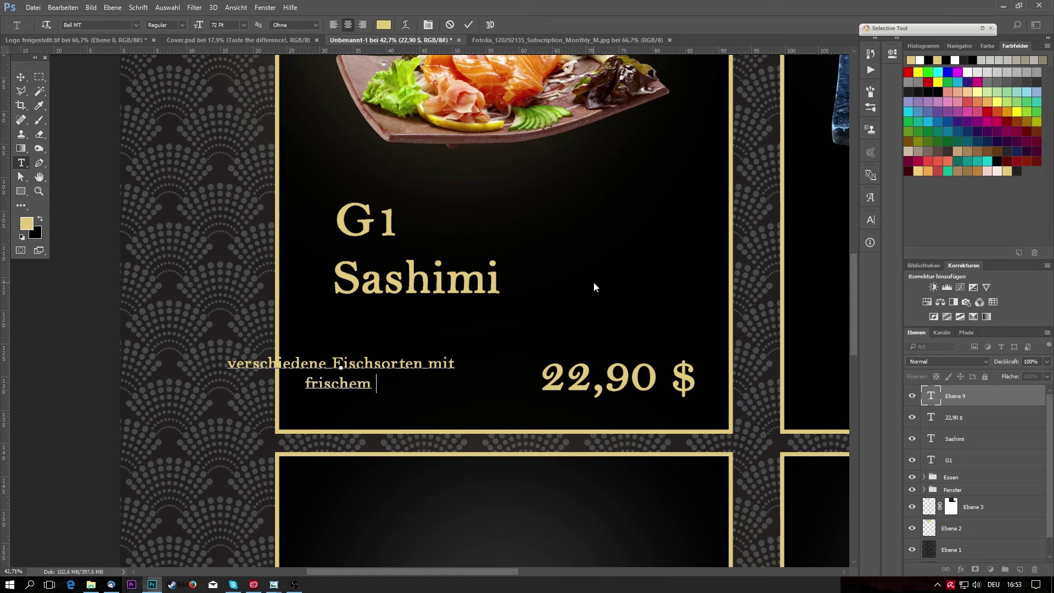
type(" Gemüse")
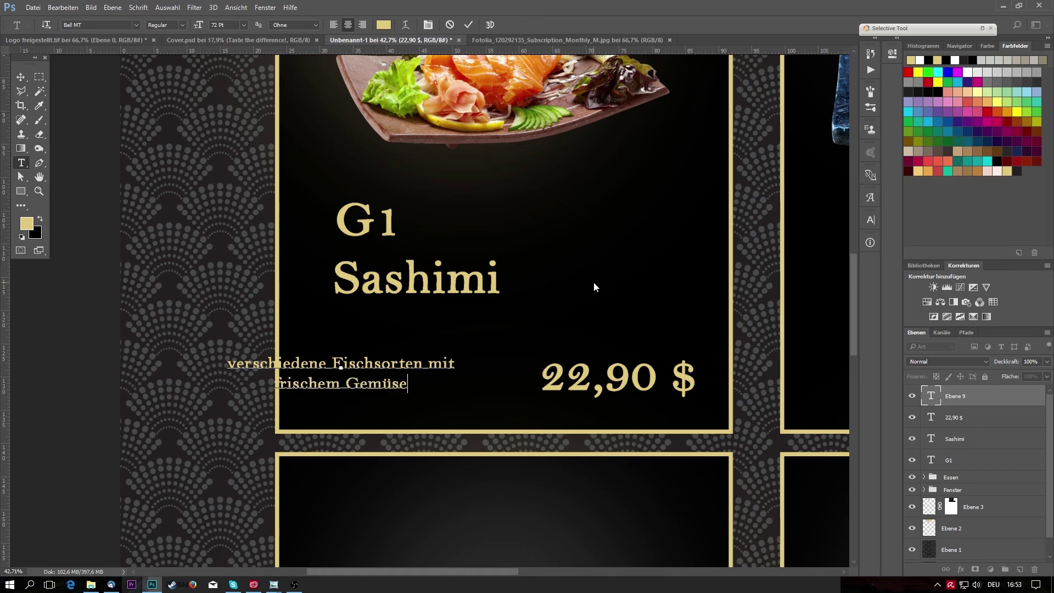
left_click(334, 26)
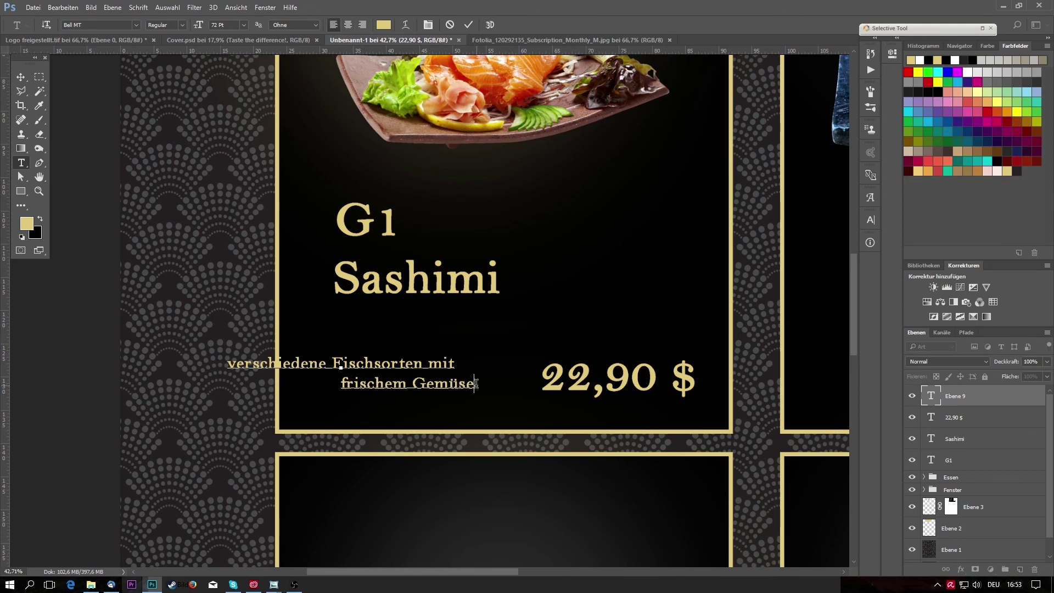
left_click_drag(475, 383, 147, 328)
left_click(333, 25)
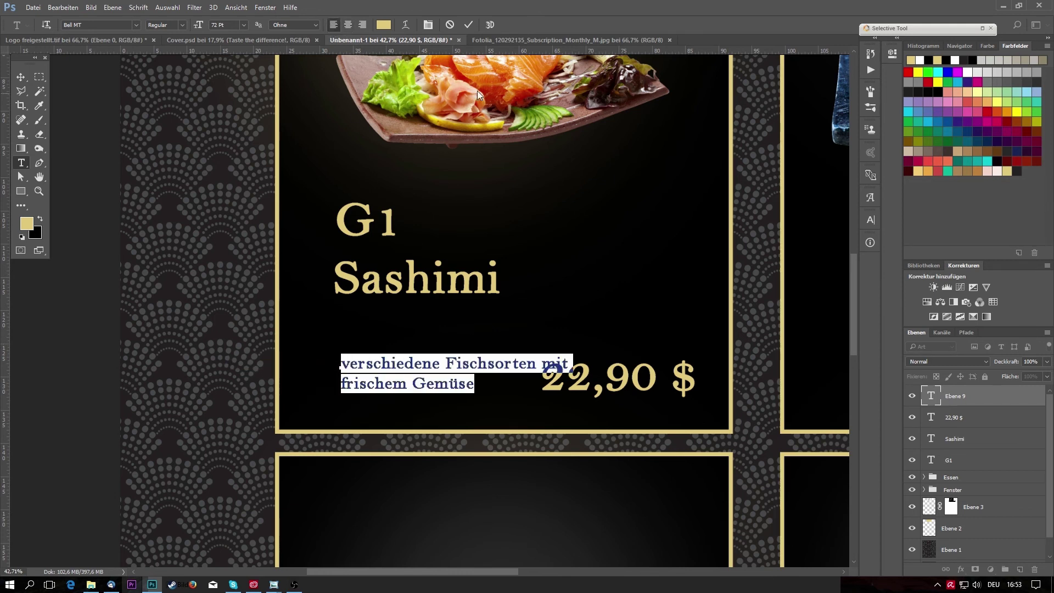
Break the description into two lines before 'mit' and commit it.
left_click(468, 25)
left_click_drag(446, 357, 433, 352)
left_click(533, 358)
key("Return")
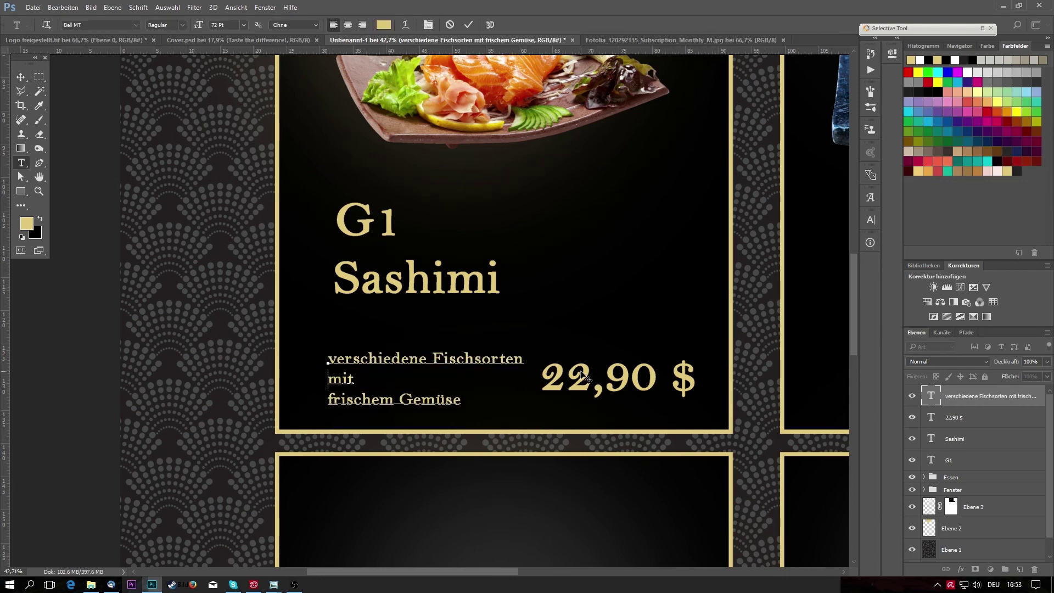
key("End")
key("Delete")
key("ctrl+Return")
key("v")
scroll(585, 377, "down", 1)
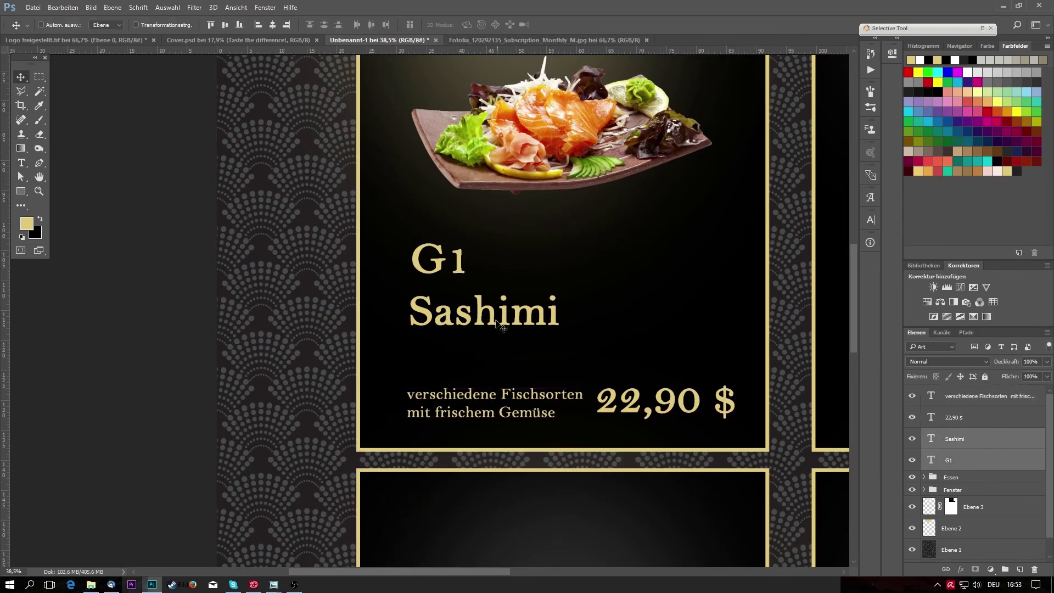
Group the four G1 Sashimi text layers into a group named 'Text 1'.
scroll(317, 310, "down", 5)
scroll(461, 375, "up", 3)
left_click(460, 376, "ctrl")
scroll(460, 375, "down", 3)
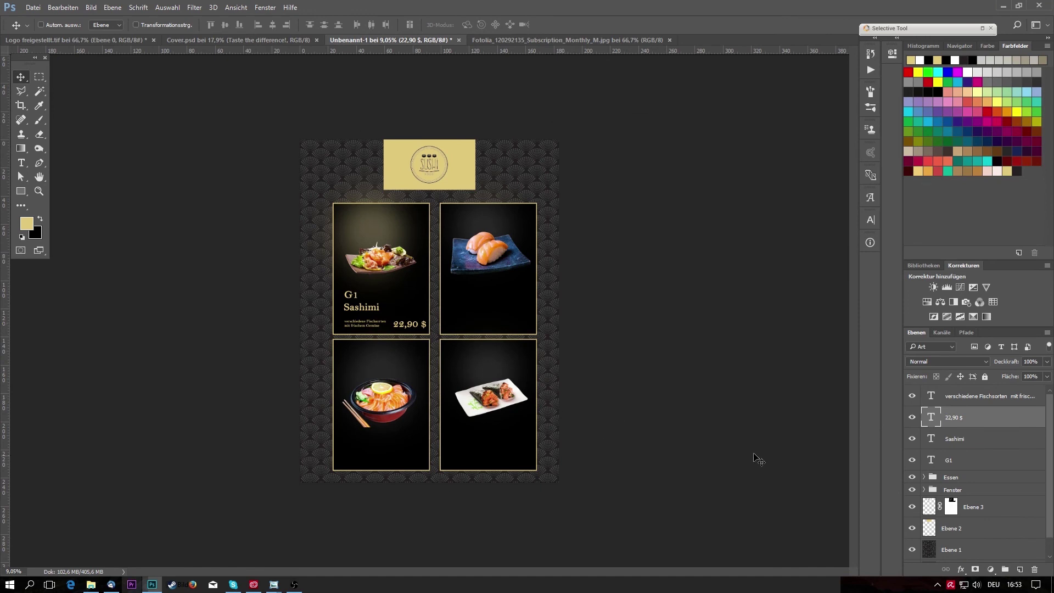
left_click(977, 403)
left_click(977, 464, "shift")
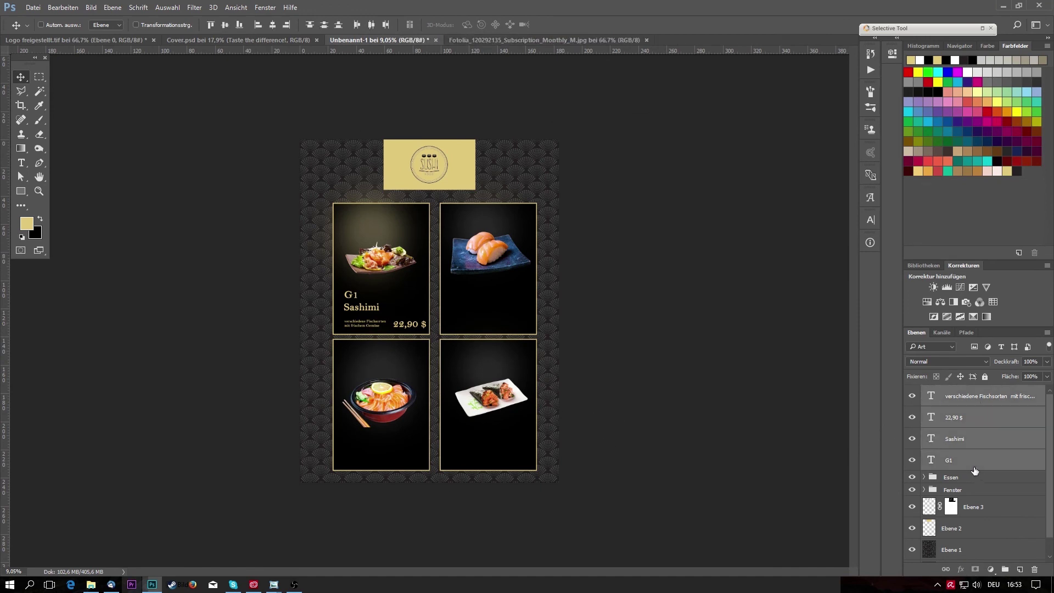
key("ctrl+g")
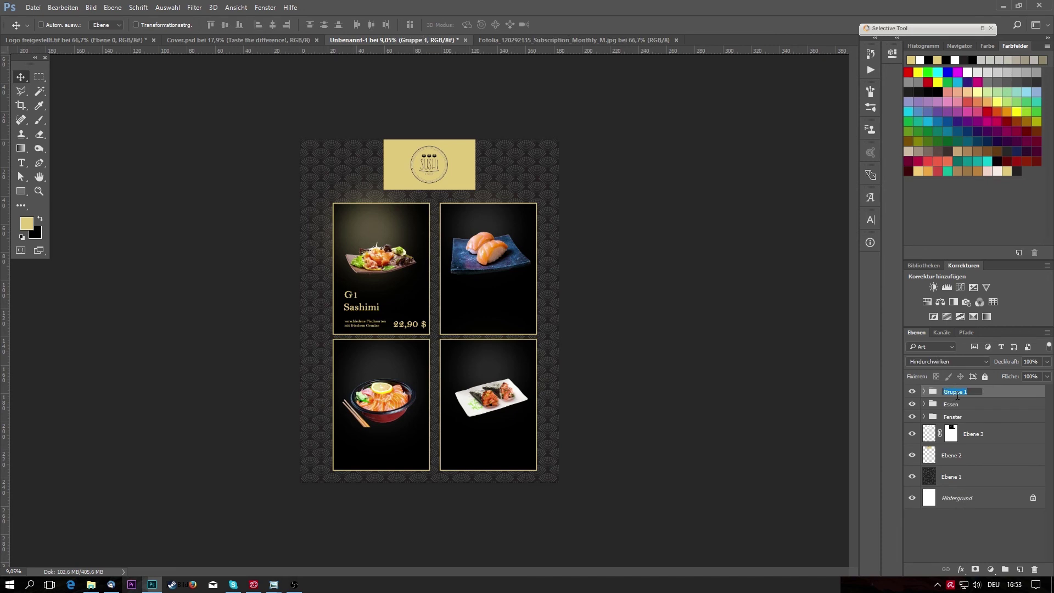
type("Text")
key("Return")
Duplicate Text 1 and move the copies into the other three dish panels.
key("ctrl+j")
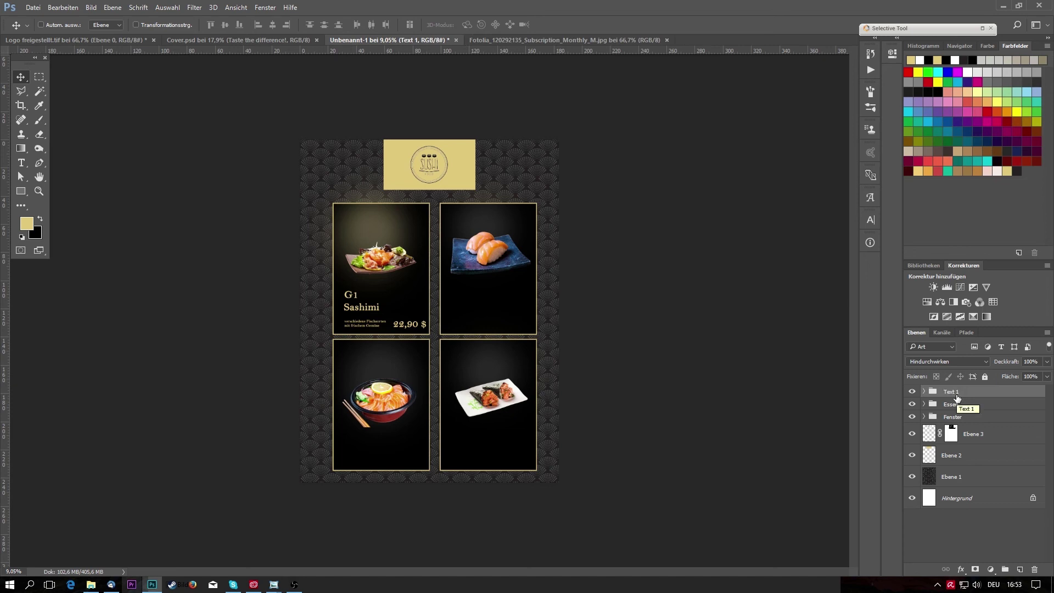
key("ctrl+j")
key("ctrl+j")
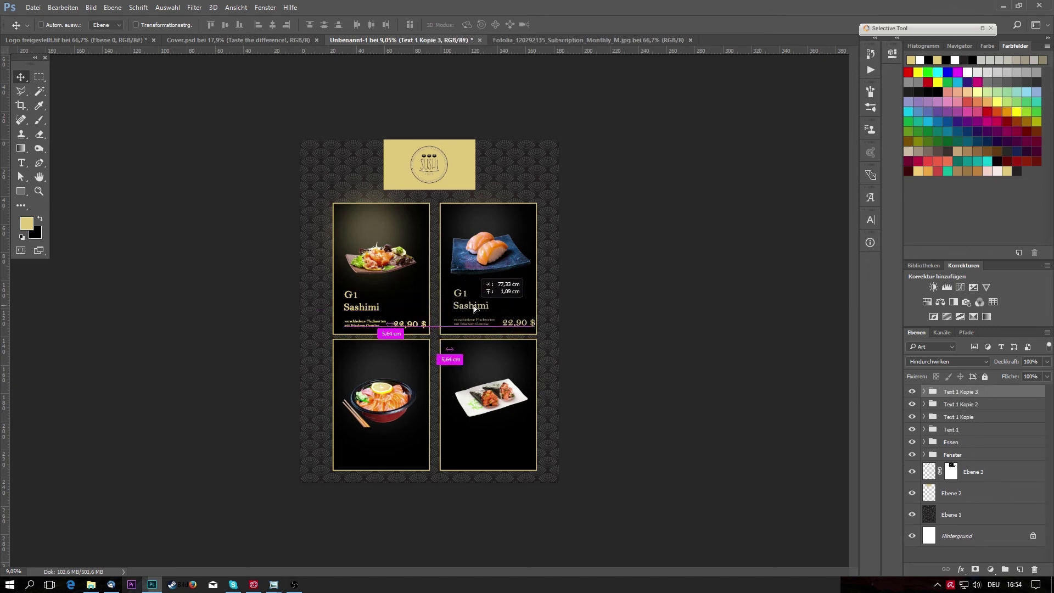
left_click_drag(366, 312, 468, 311)
mouse_move(342, 317)
left_mouse_down()
mouse_move(361, 338)
mouse_move(360, 310)
mouse_move(358, 445)
left_mouse_up()
left_click(963, 405)
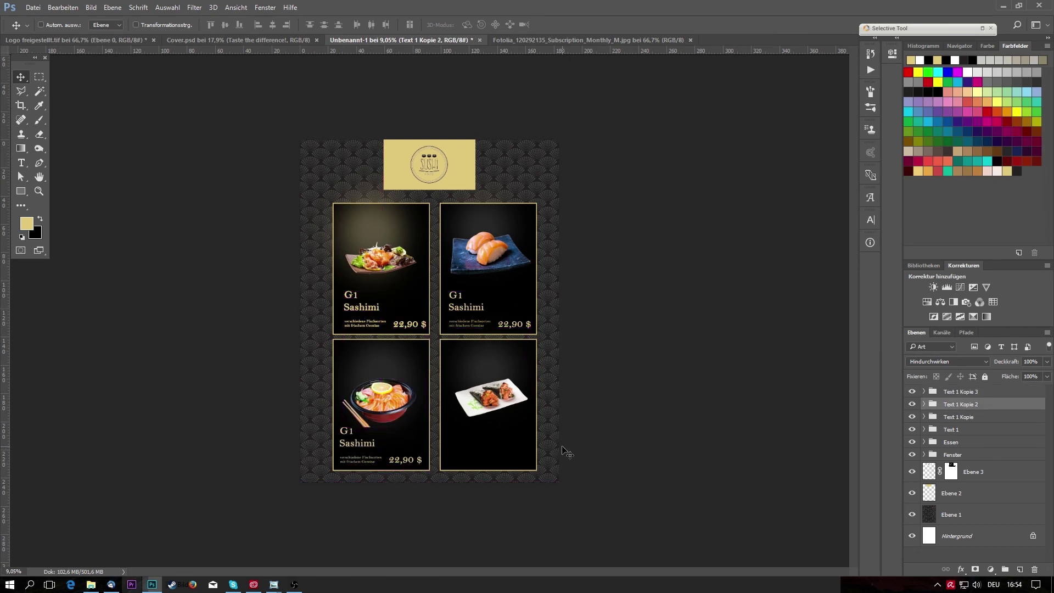
left_click(958, 416)
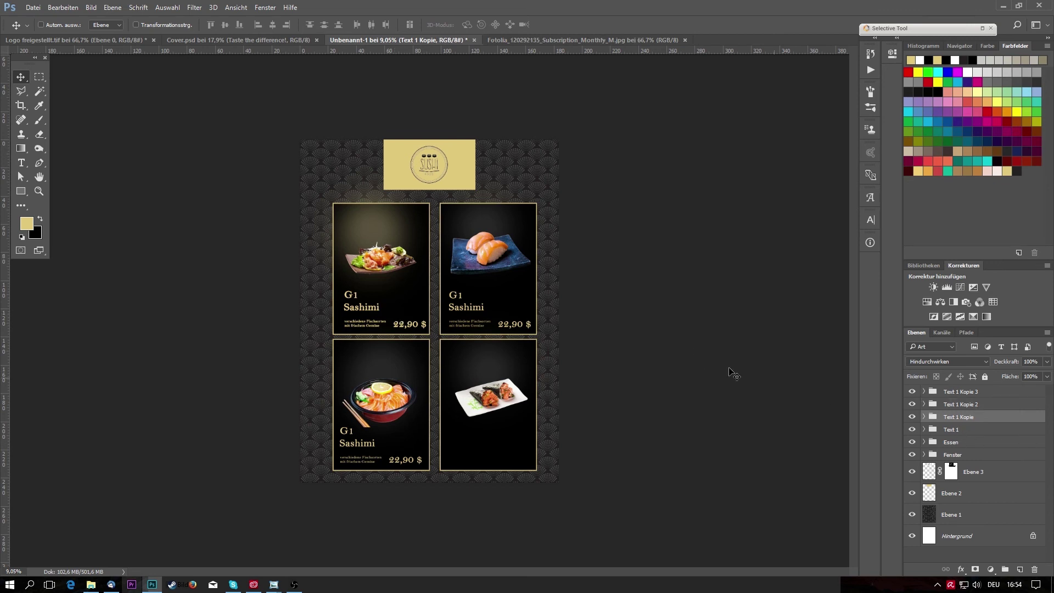
mouse_move(358, 309)
left_mouse_down()
mouse_move(460, 457)
mouse_move(462, 445)
left_mouse_up()
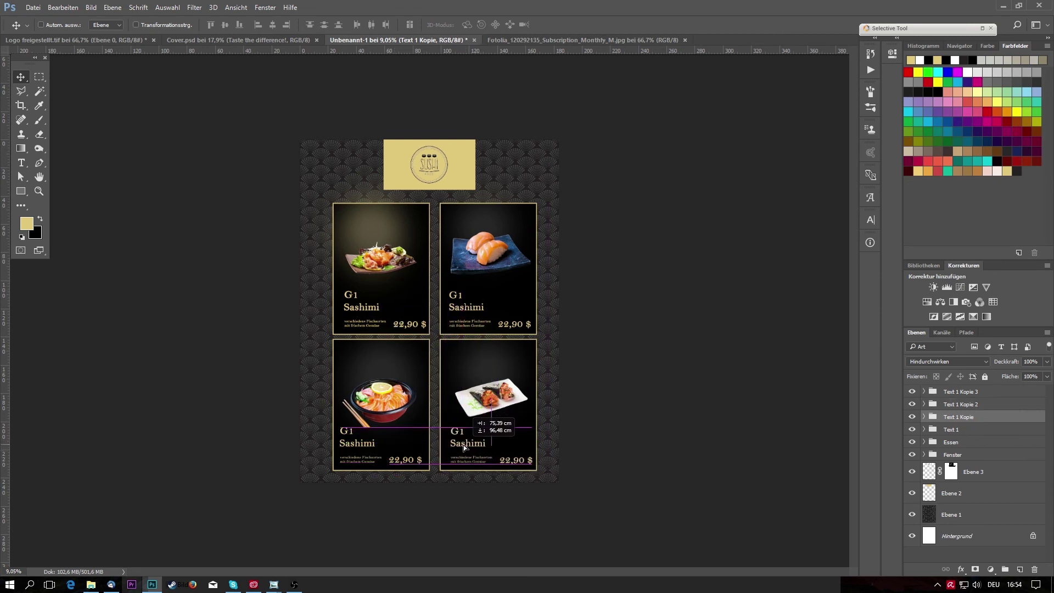
left_click(924, 417)
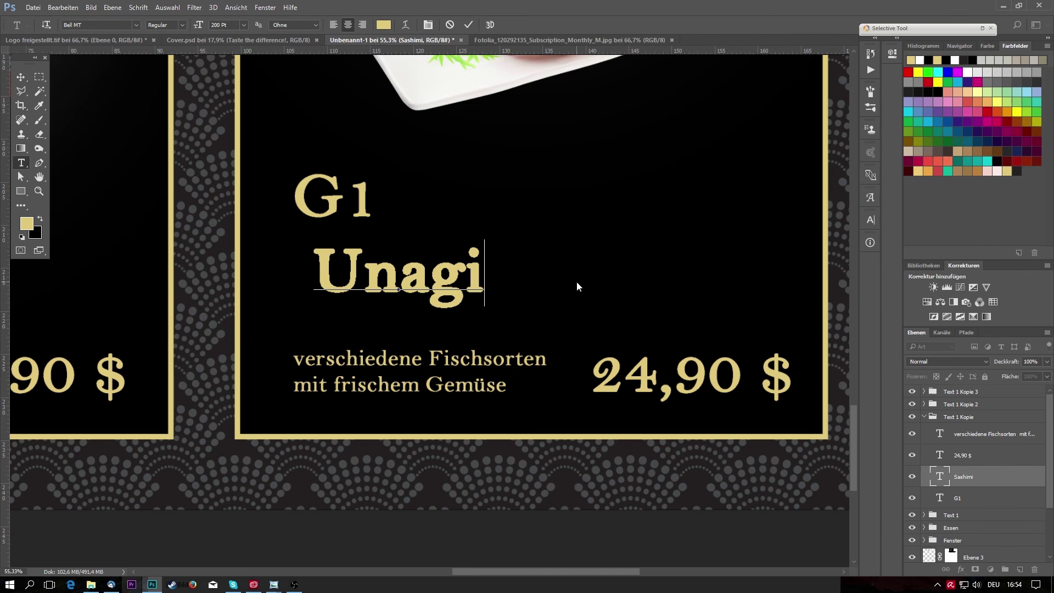
Replace a copied description with 'frisches Lachsfilet mit hausgemachter Soße auf Sushi-Reis' and nudge the G2 photo.
left_click_drag(292, 360, 547, 375)
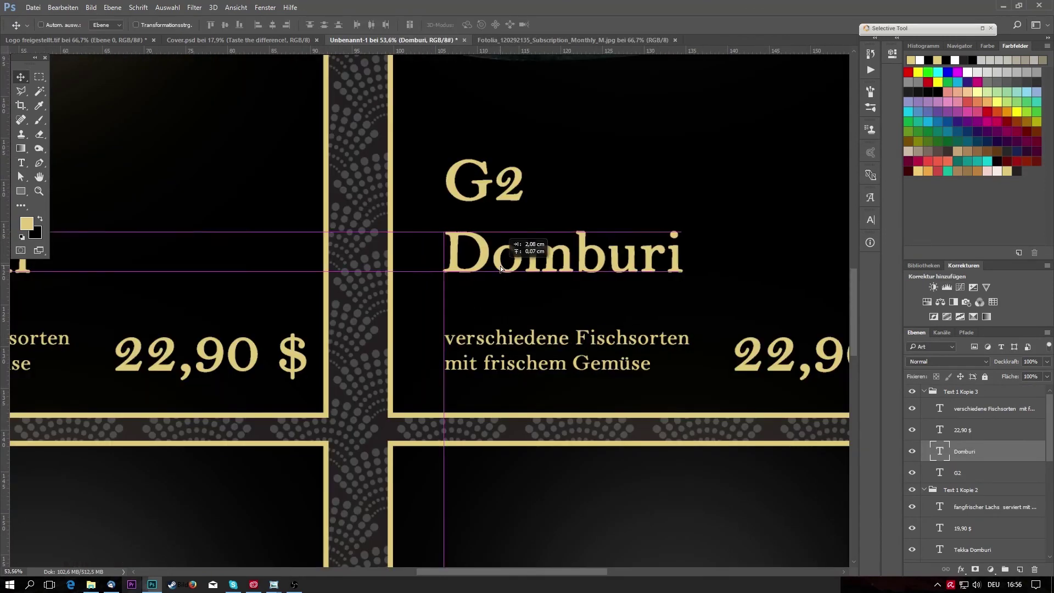
type("frisches Lachsfilet mit hausgemachter Soße auf Sushi-Reis")
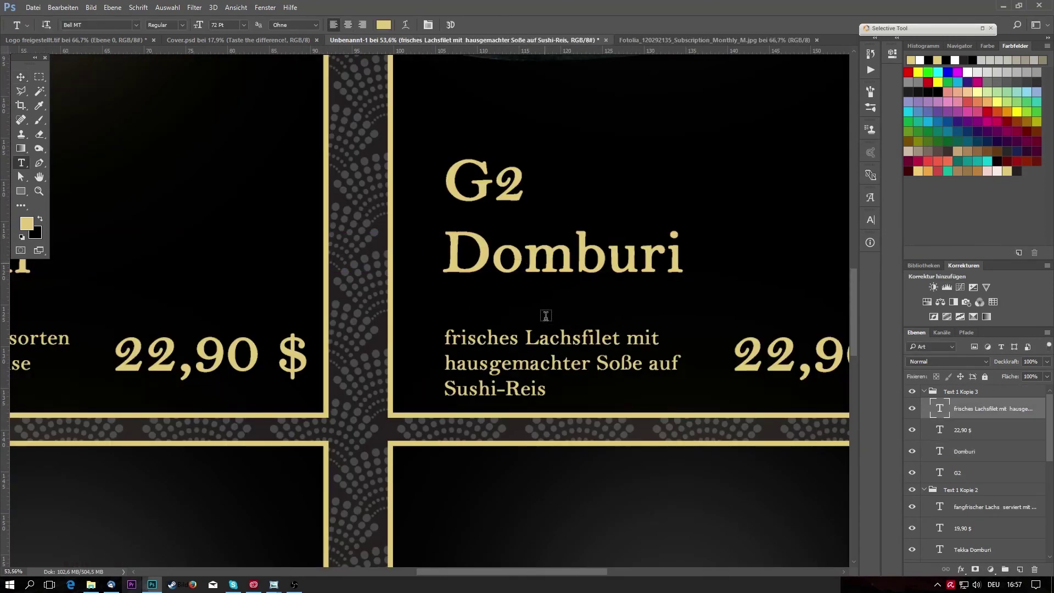
scroll(494, 357, "down", 5)
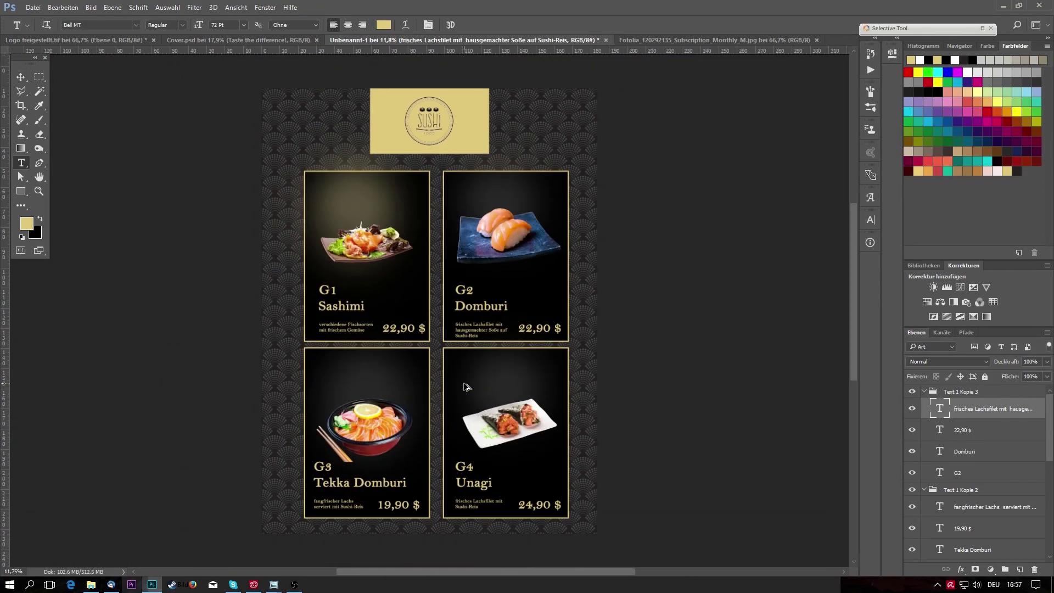
scroll(464, 381, "down", 1)
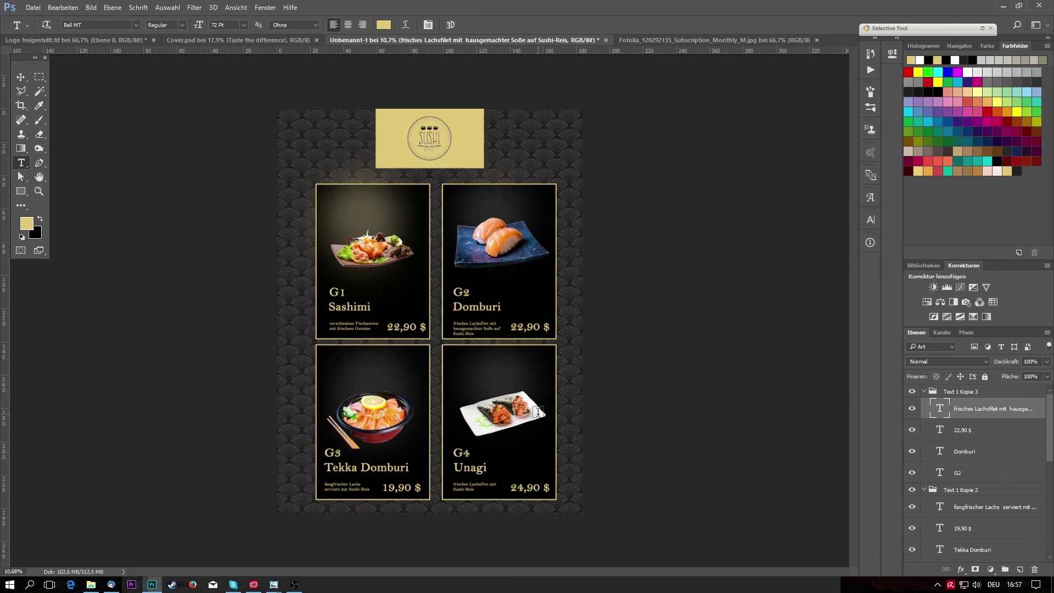
key("v")
left_click_drag(497, 242, 502, 256)
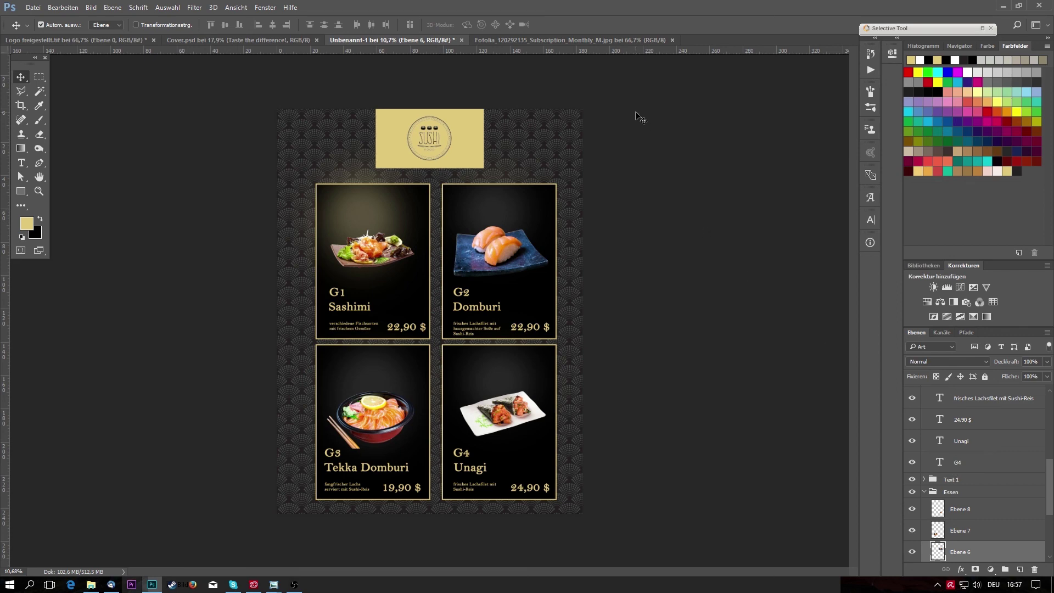
Compare the menu page with Cover.psd, then return to Unbenannt-1 and deselect all layers.
left_click(275, 41)
left_click(405, 41)
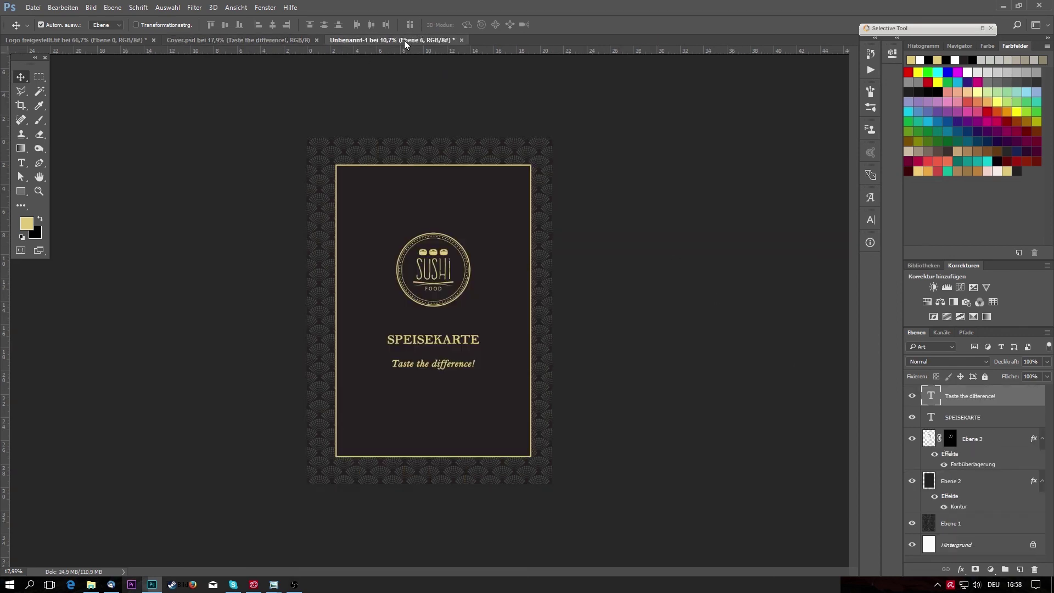
left_click(237, 42)
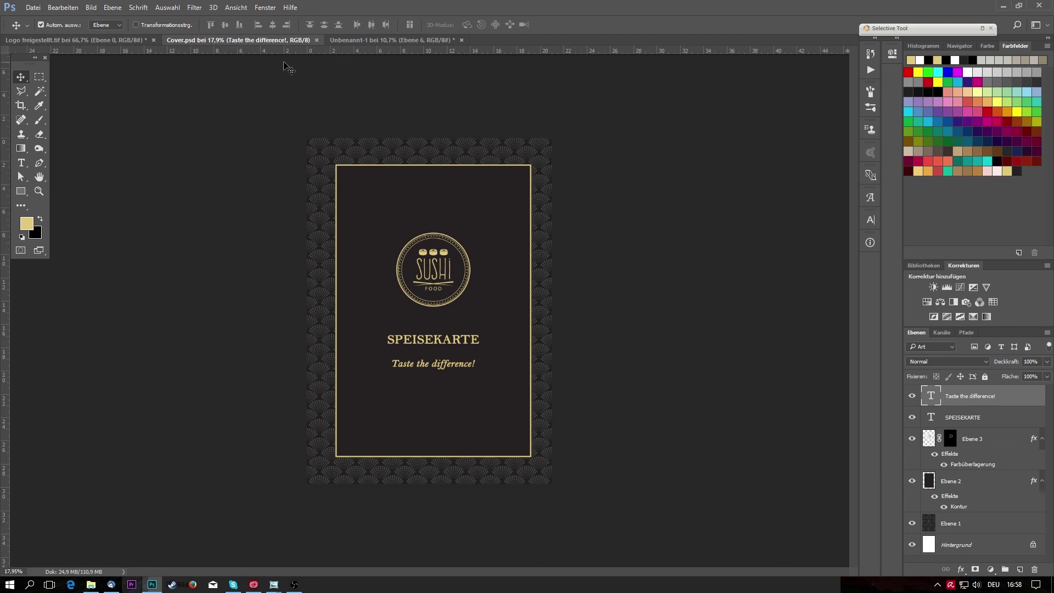
left_click(401, 40)
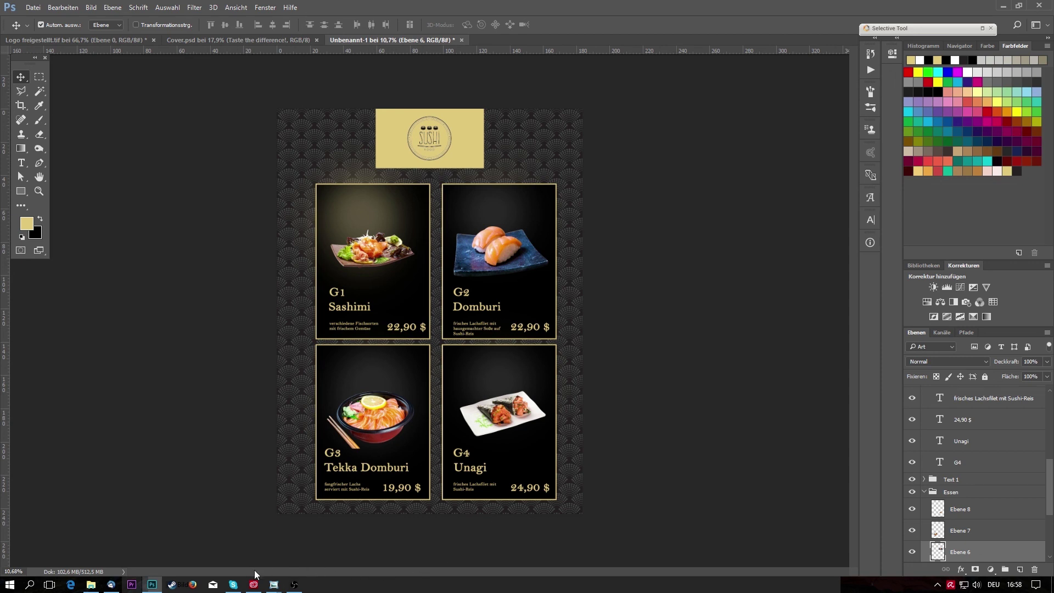
mouse_move(213, 585)
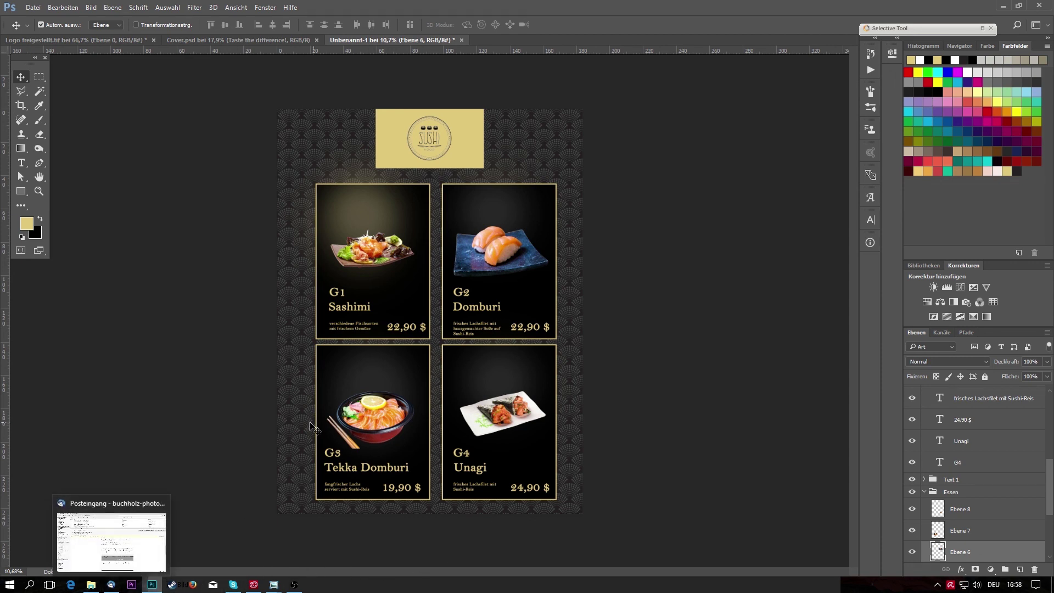
left_click(267, 412)
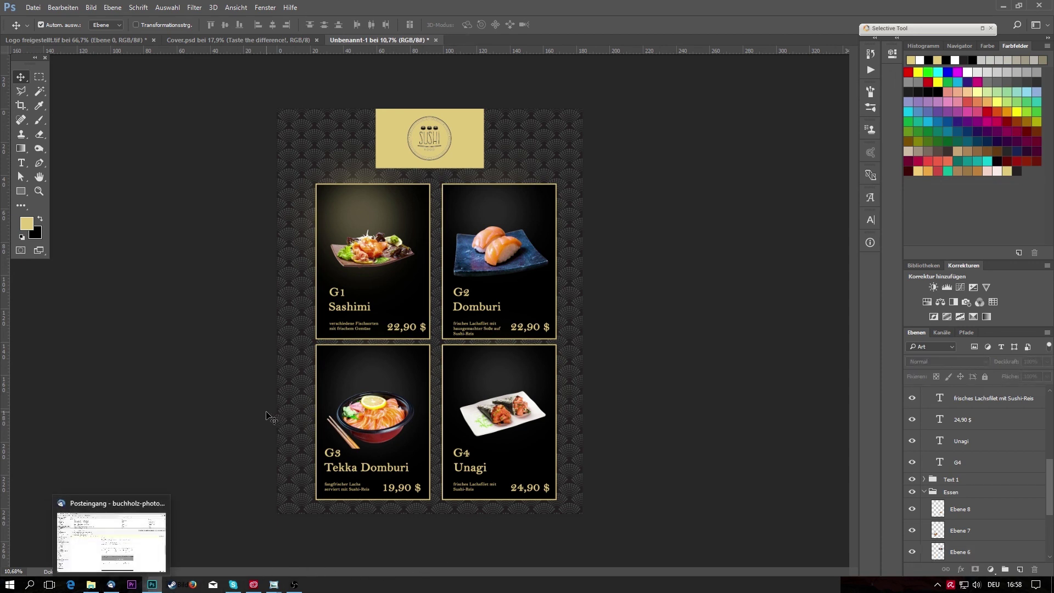